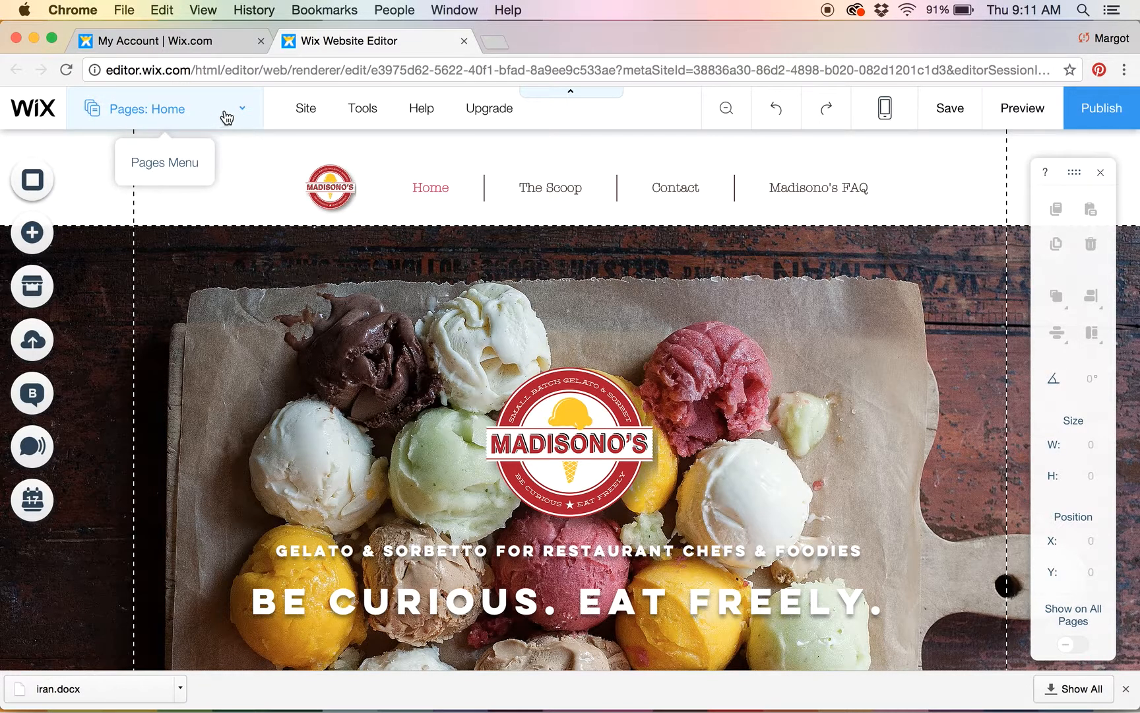
Review the site's list of pages and subpages, including the hidden ones
left_click(246, 115)
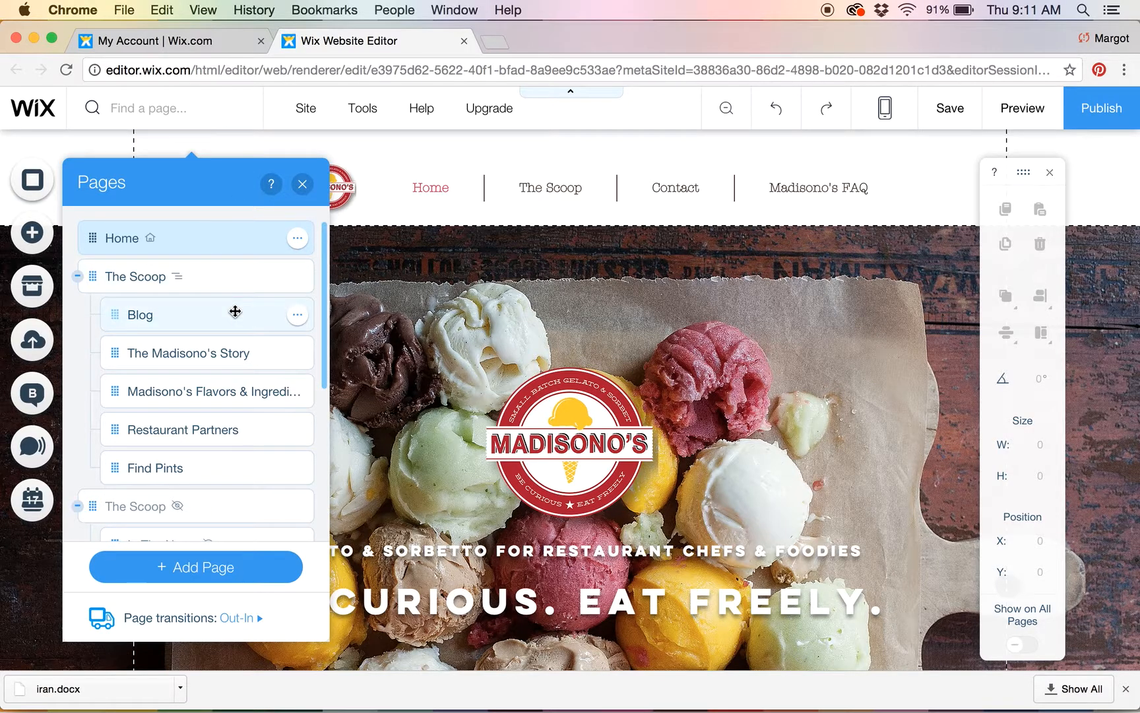
scroll(235, 311, "down", 1)
scroll(235, 311, "down", 1)
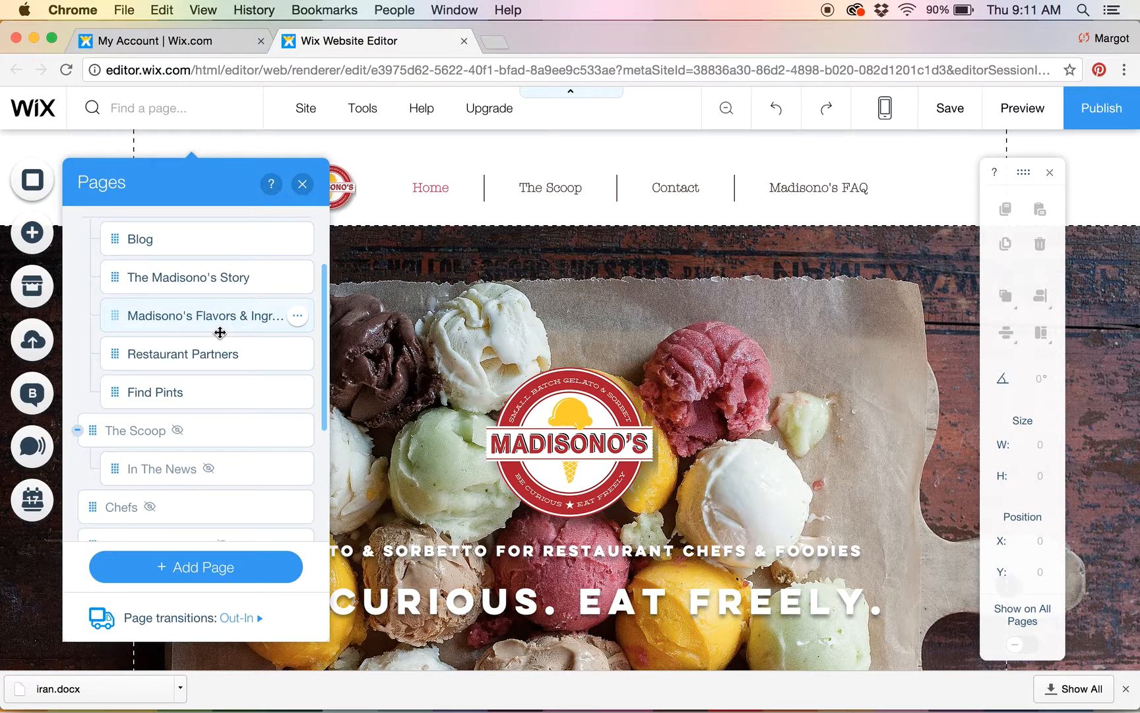
scroll(221, 331, "up", 2)
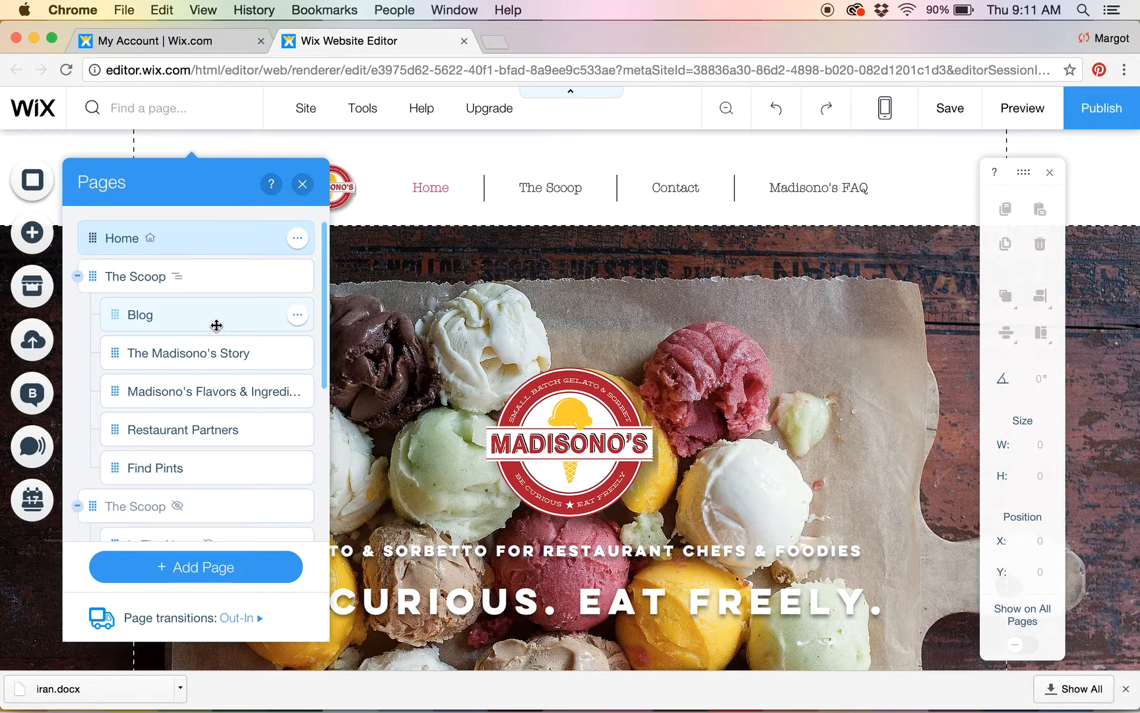
scroll(222, 426, "down", 5)
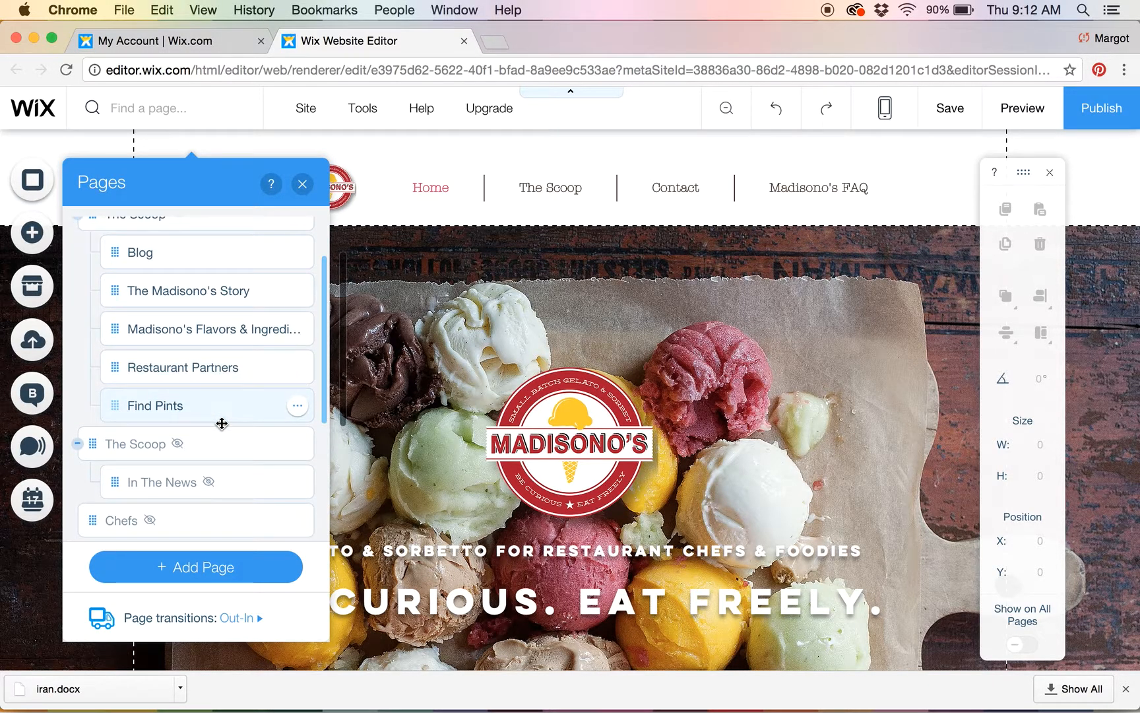
scroll(222, 424, "down", 3)
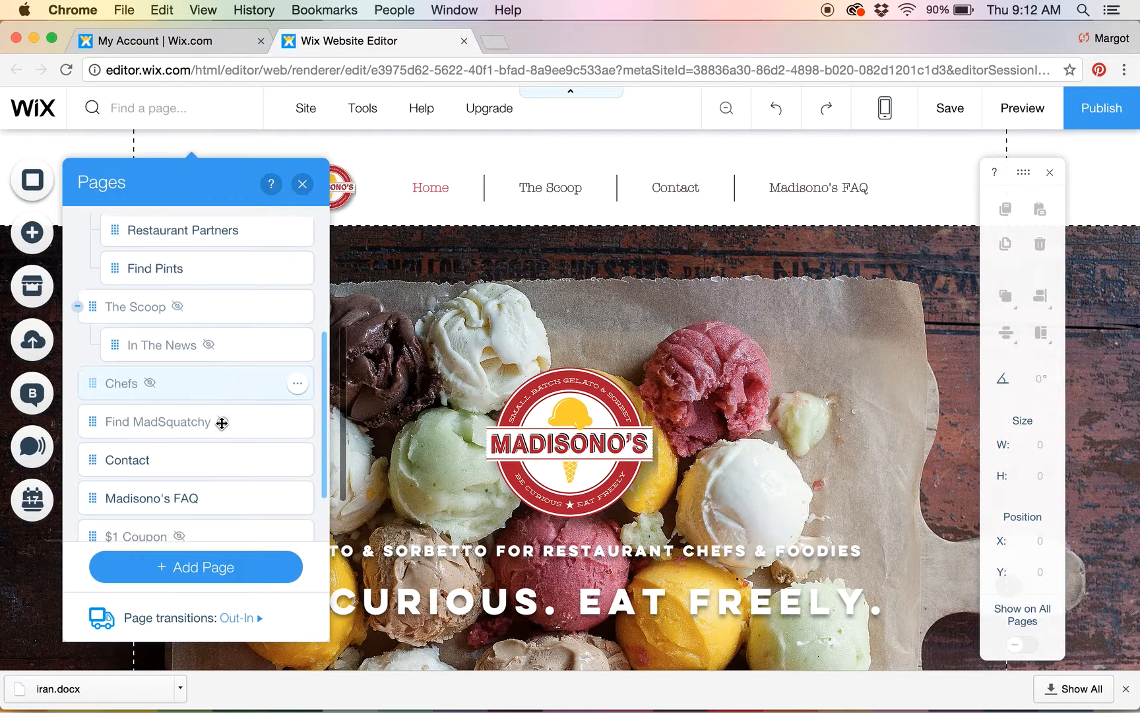
left_click(302, 185)
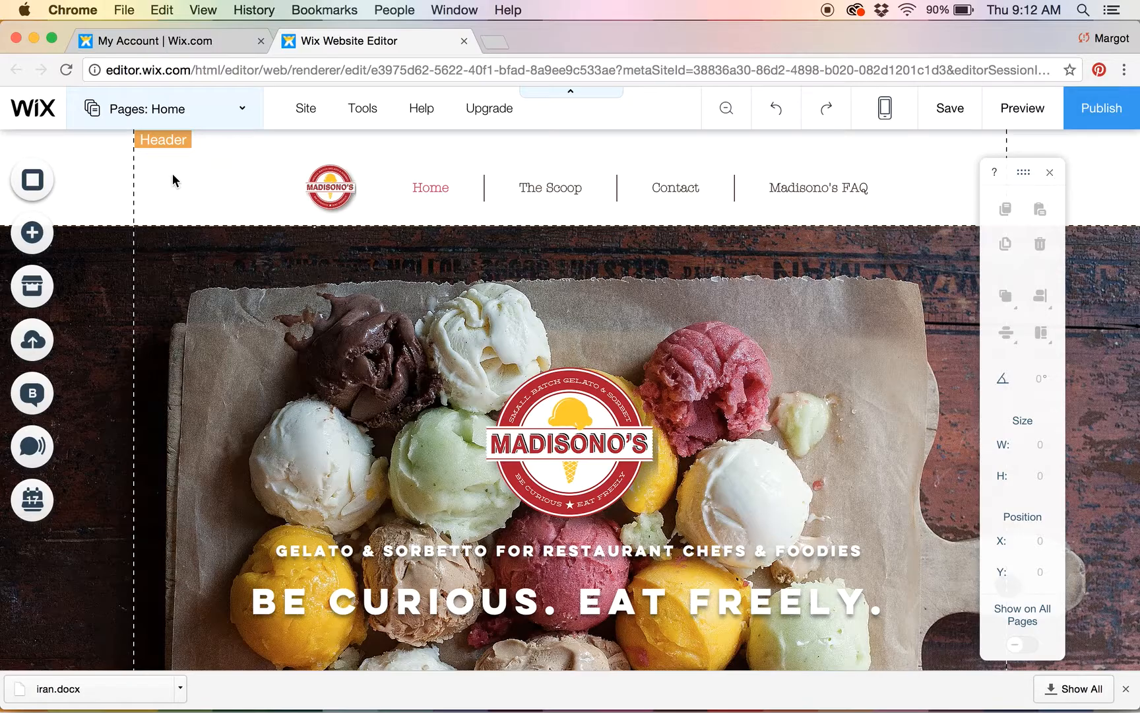
Inspect the header logo's image settings to check its click behaviour and link target
left_click(333, 189)
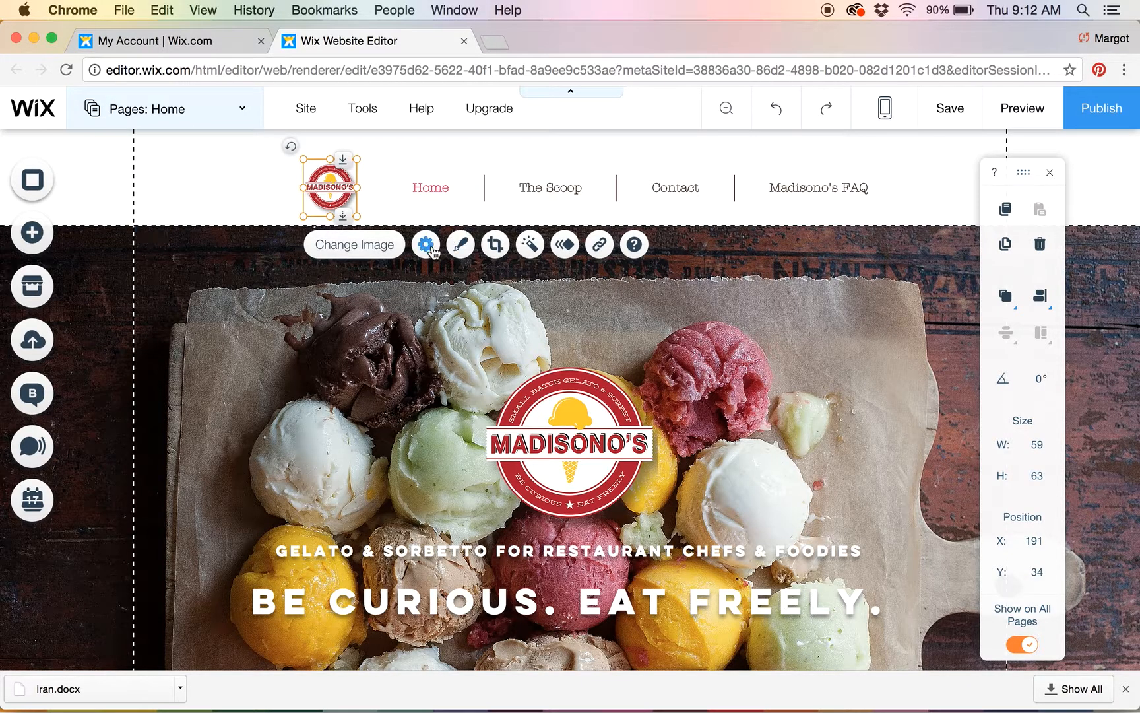
left_click(427, 245)
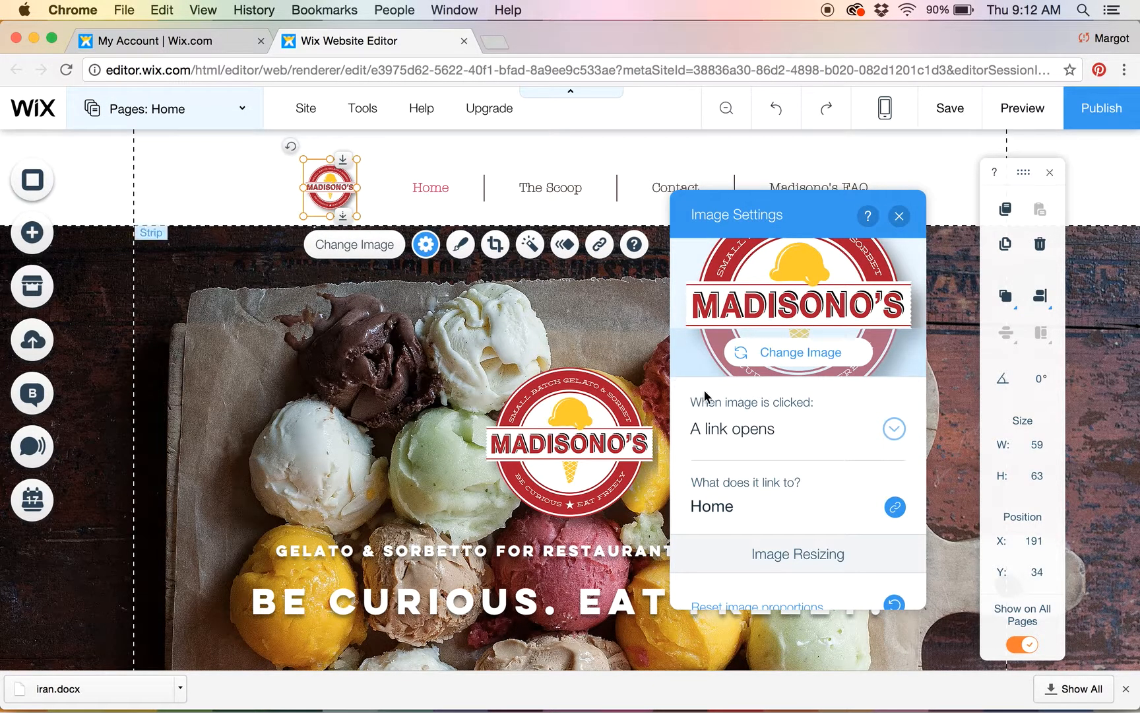
scroll(772, 462, "down", 2)
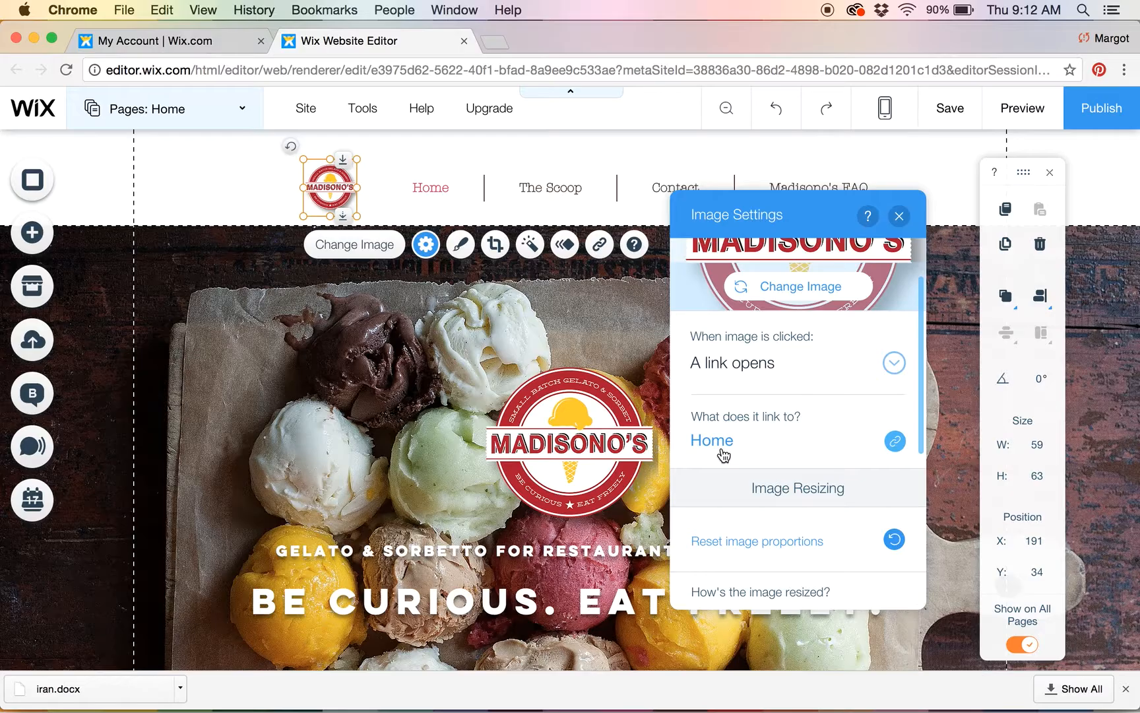
left_click(897, 216)
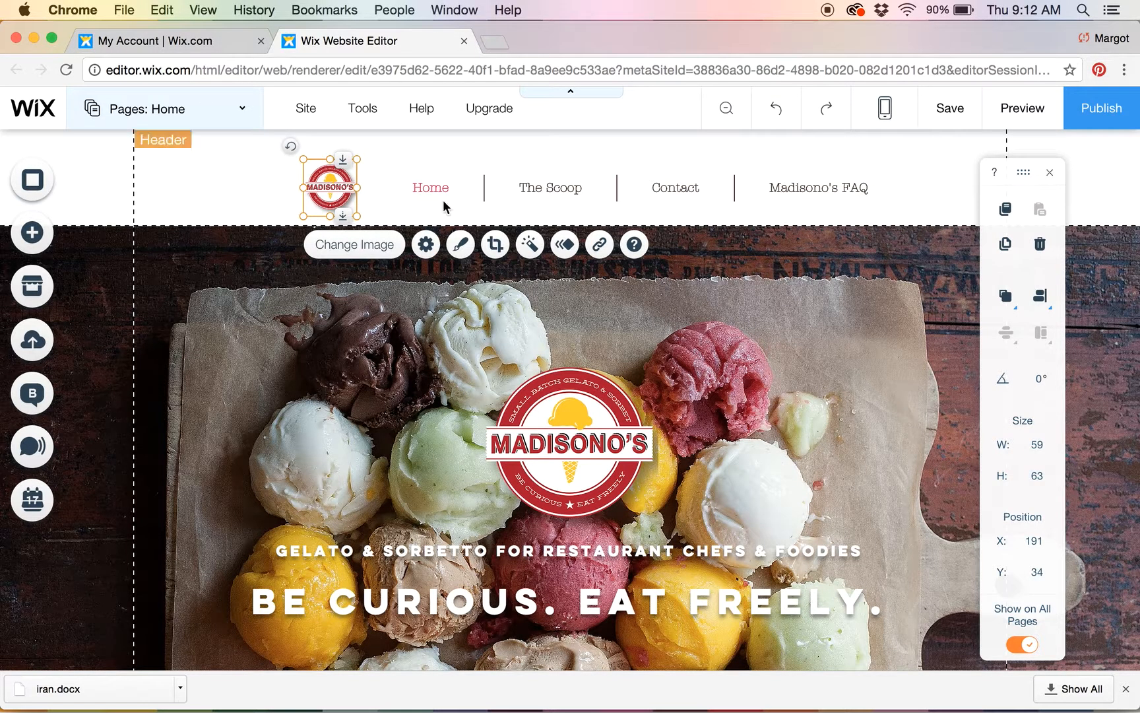
left_click(235, 193)
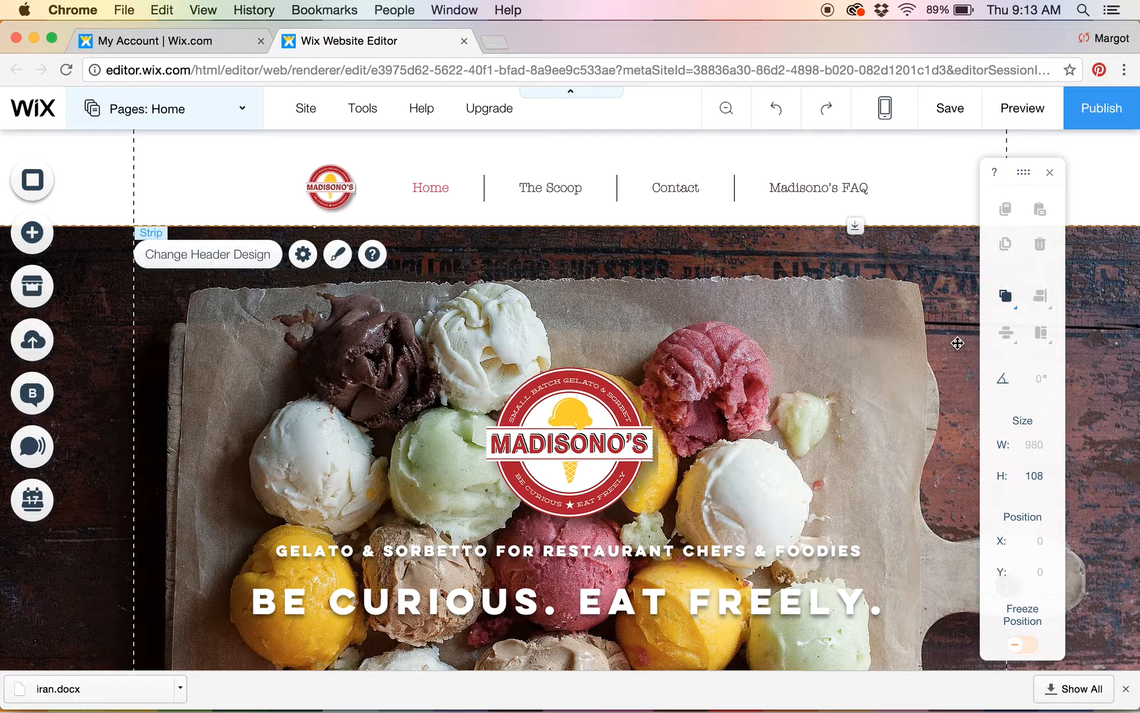
Narrow the Madisono's logo in the hero strip to a width of about 194, keeping its height
left_click(975, 358)
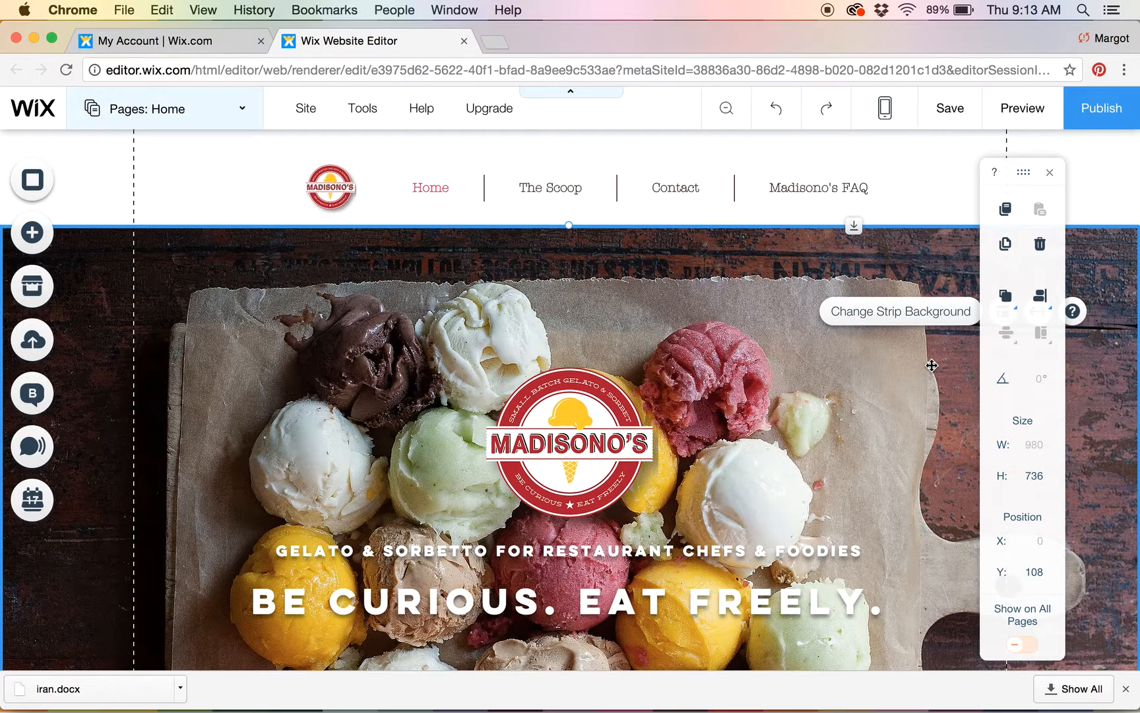
scroll(877, 404, "down", 3)
scroll(876, 404, "down", 3)
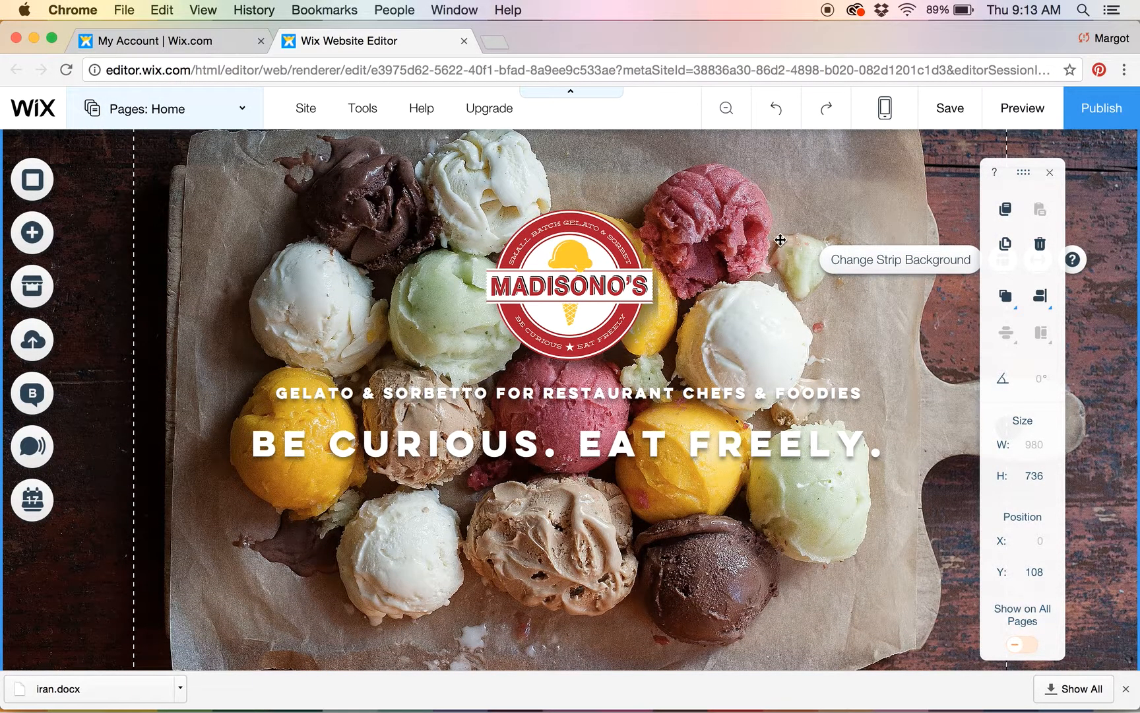
left_click(578, 265)
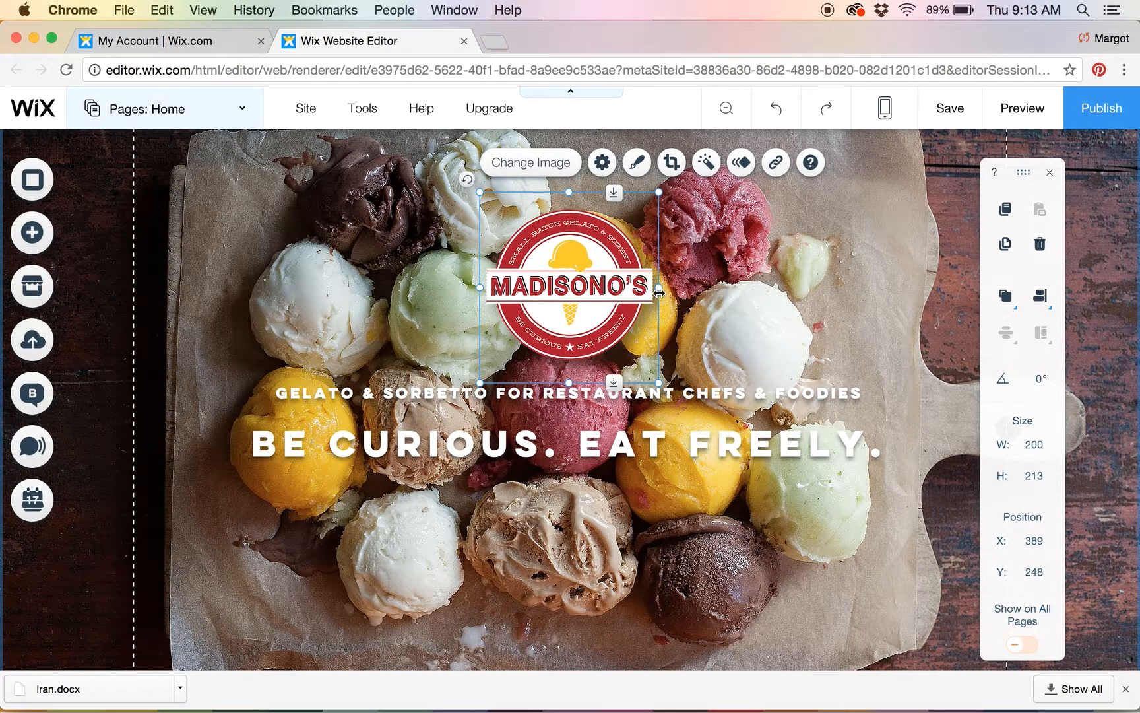
left_click_drag(659, 287, 653, 284)
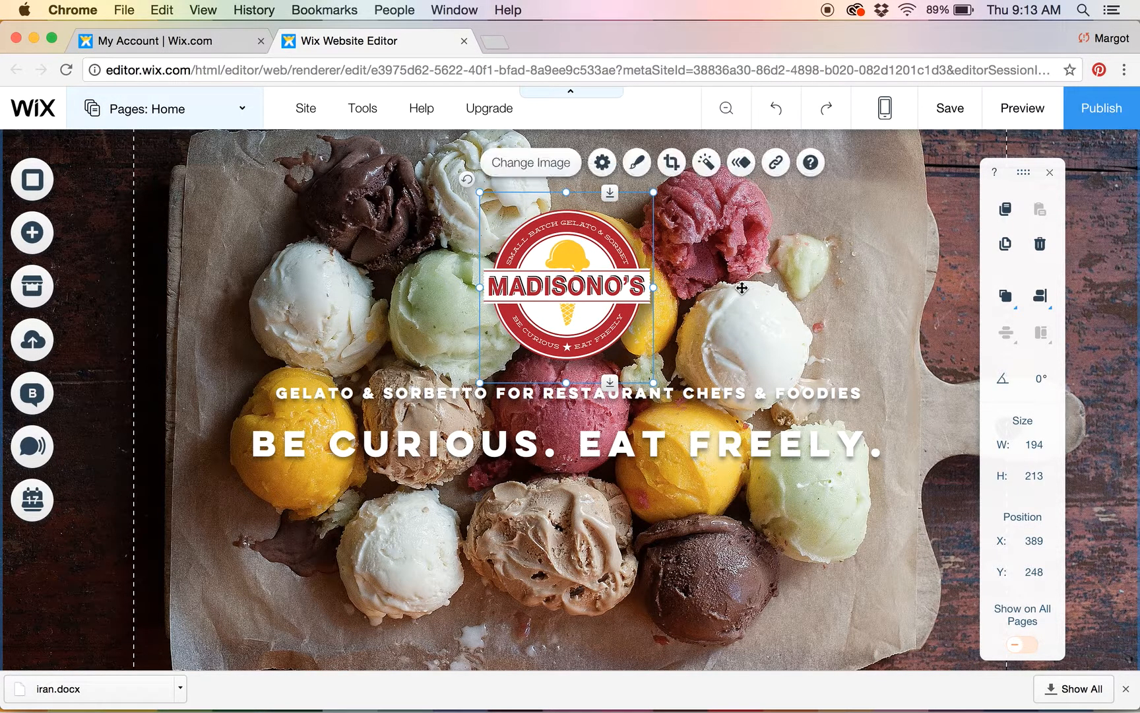
Examine the tagline and the slogan text in the hero strip, the start of the strip below, and the header menu
left_click(723, 394)
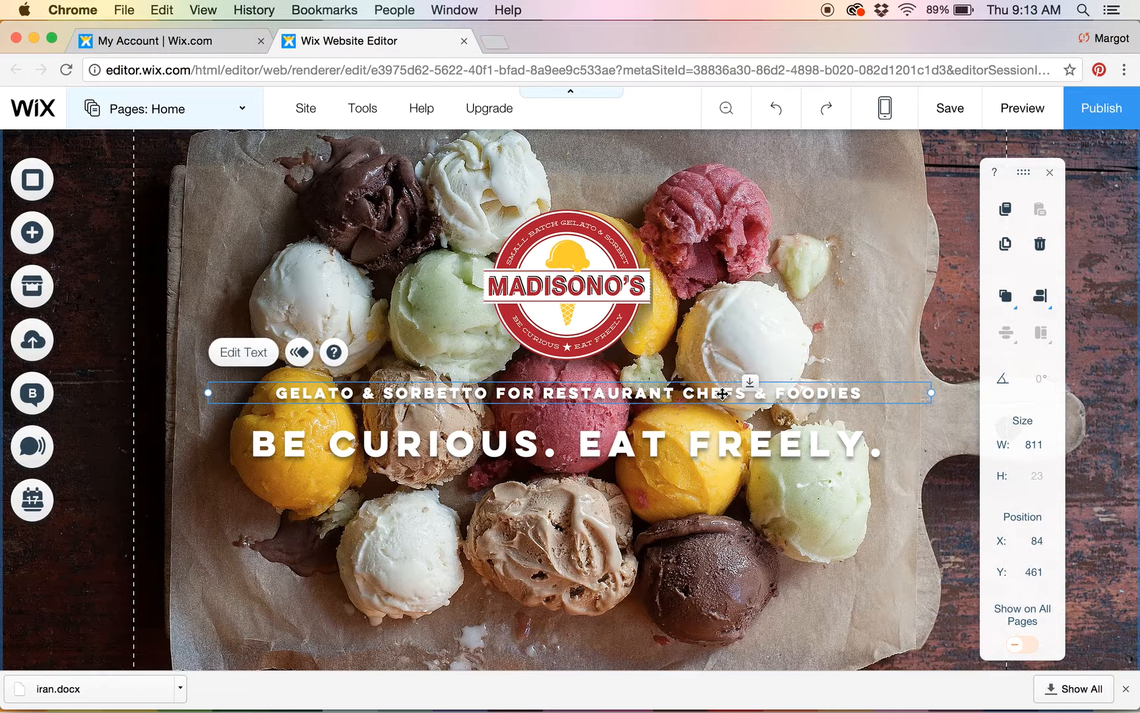
left_click(713, 448)
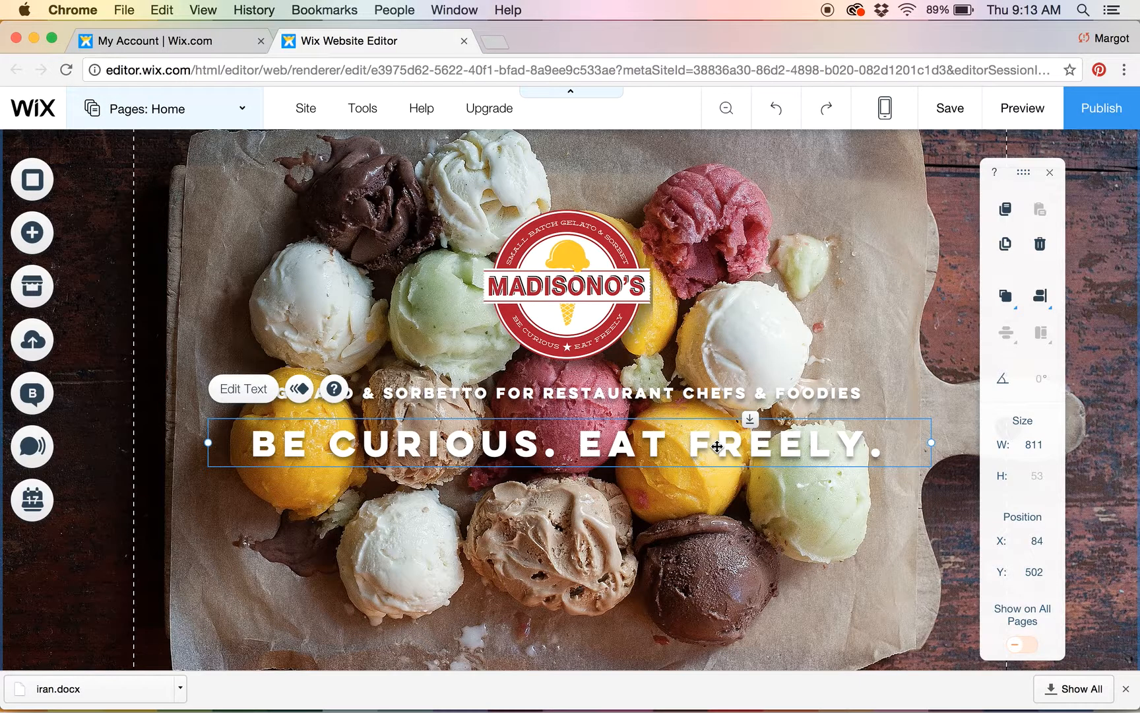
scroll(718, 447, "down", 4)
scroll(718, 446, "down", 4)
scroll(717, 447, "down", 4)
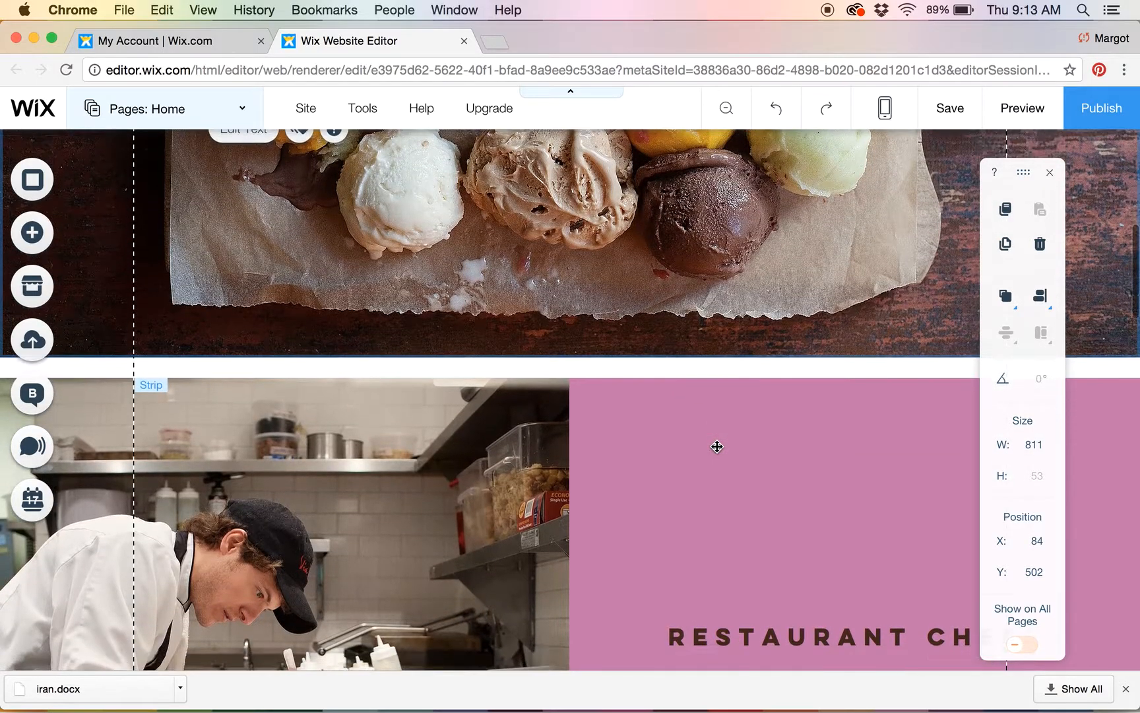
scroll(717, 447, "down", 1)
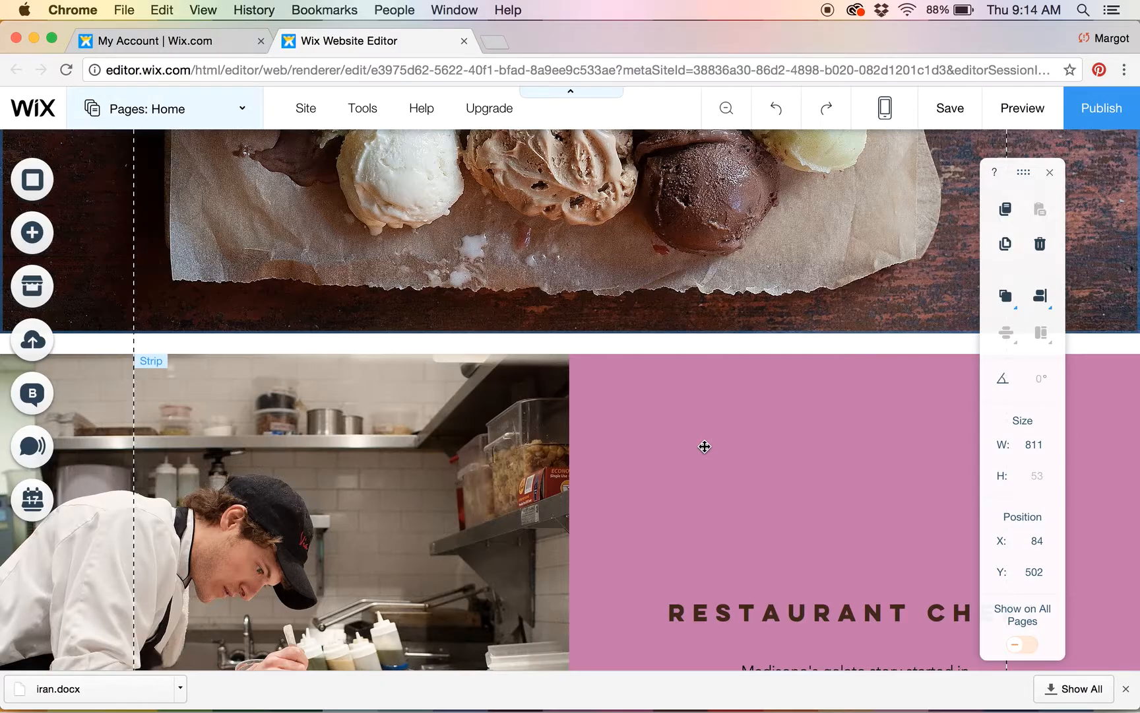
scroll(705, 447, "up", 10)
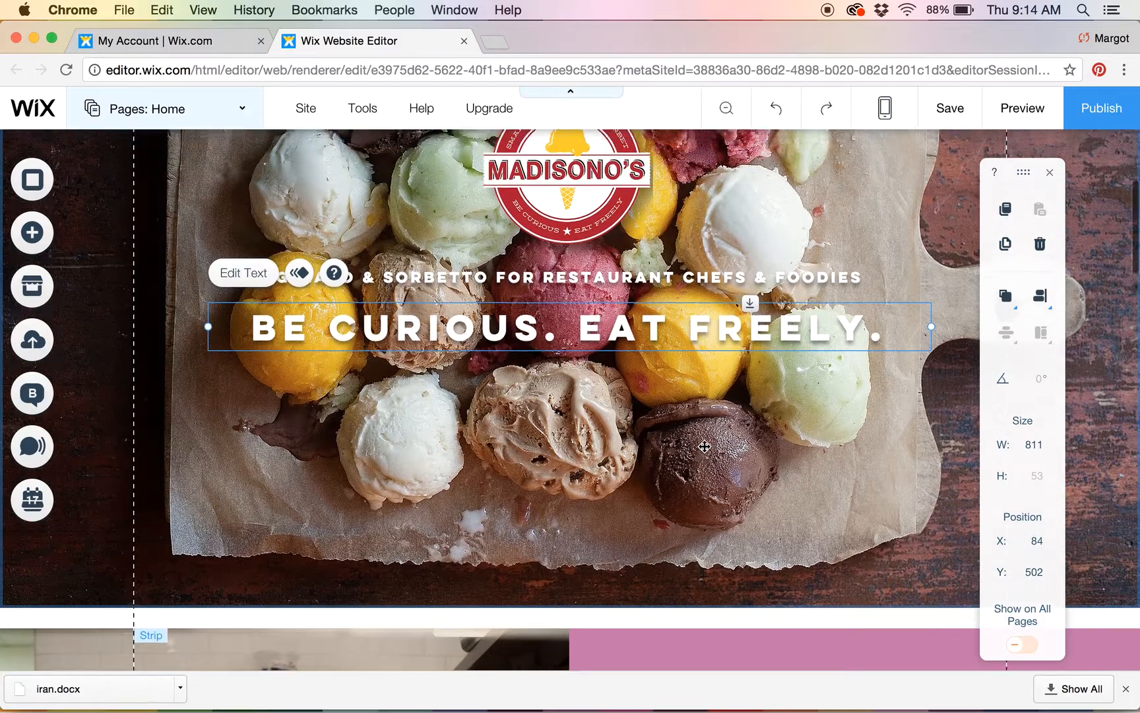
scroll(705, 447, "up", 3)
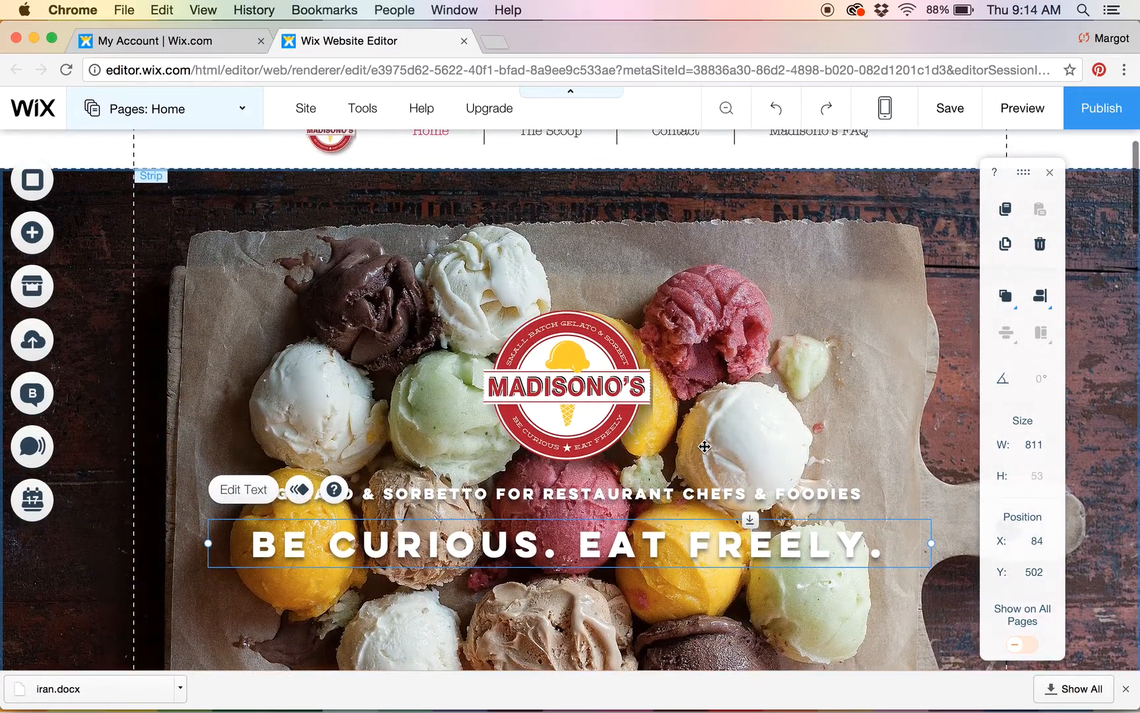
scroll(705, 447, "up", 2)
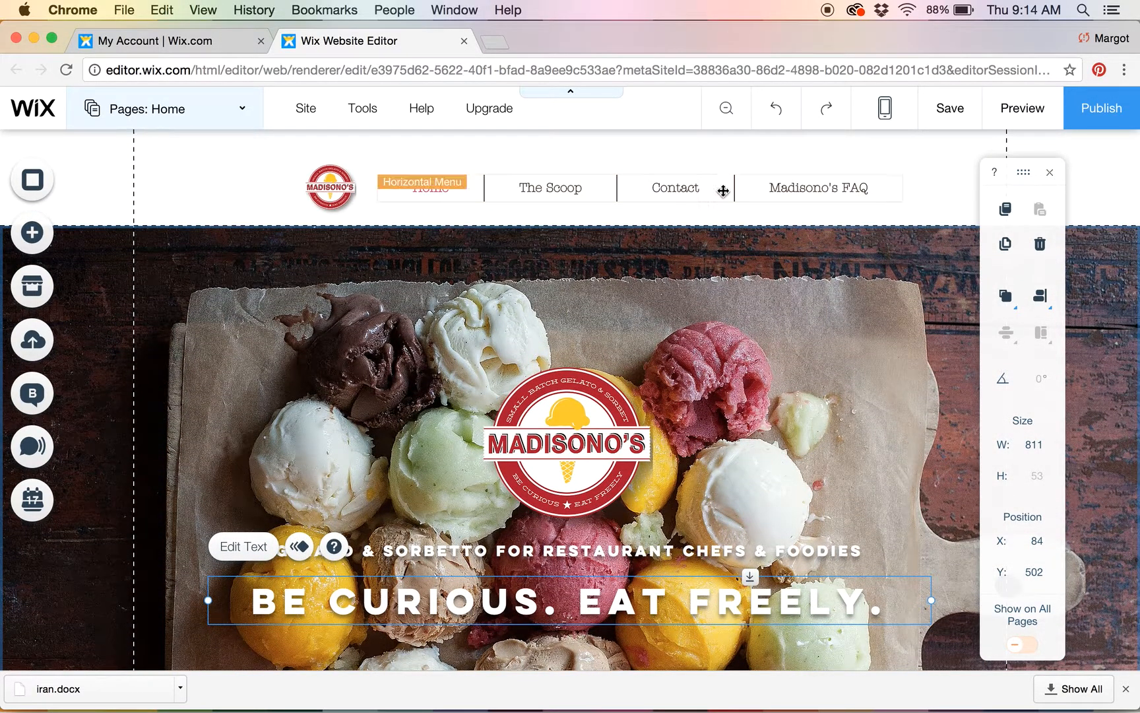
Move the floating editing toolbar aside to uncover the Restaurant Chef? strip and examine its text and Learn More button
scroll(723, 199, "down", 3)
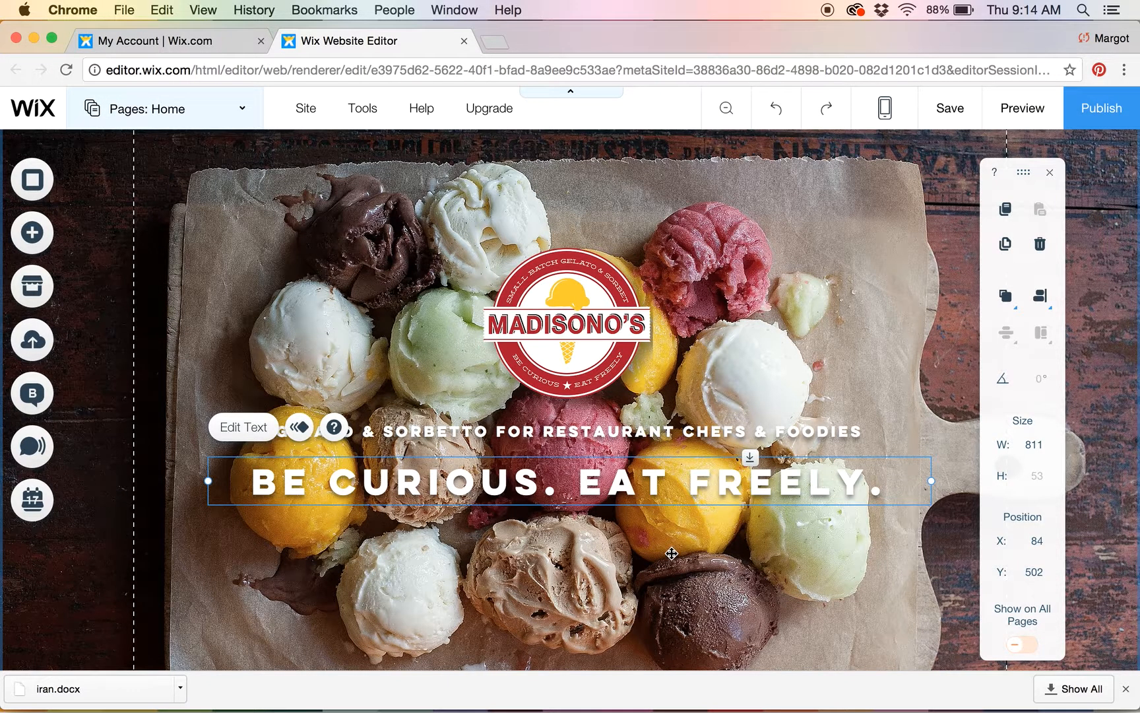
scroll(672, 554, "down", 5)
scroll(671, 553, "down", 5)
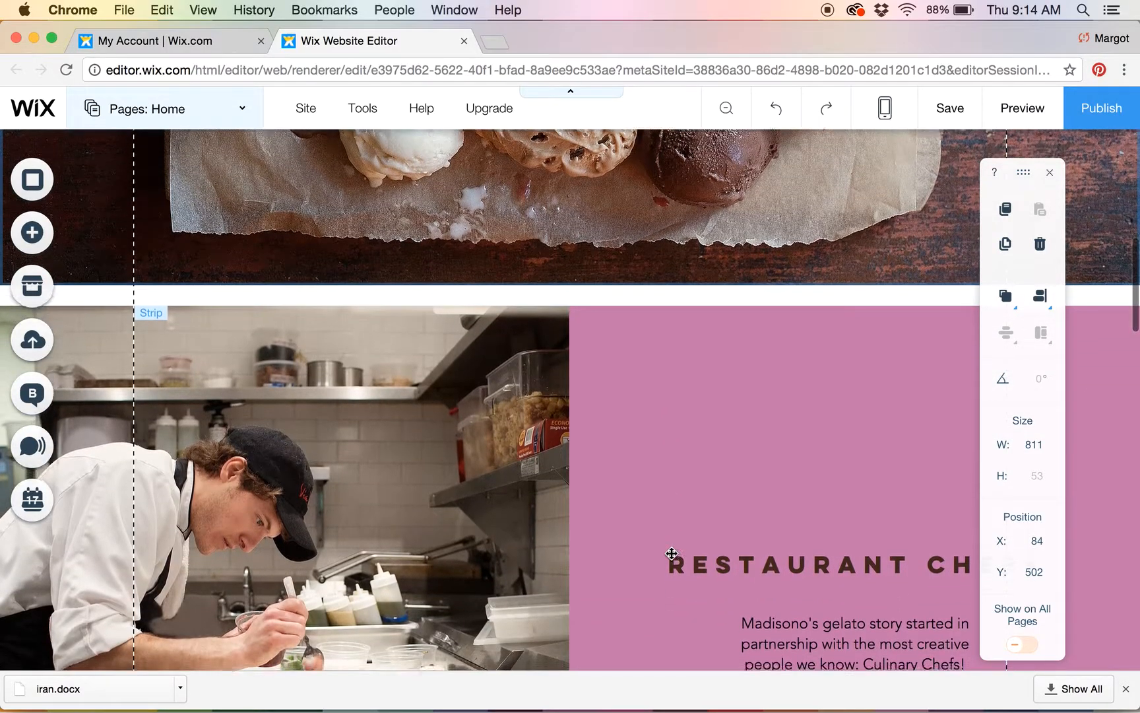
scroll(672, 553, "down", 4)
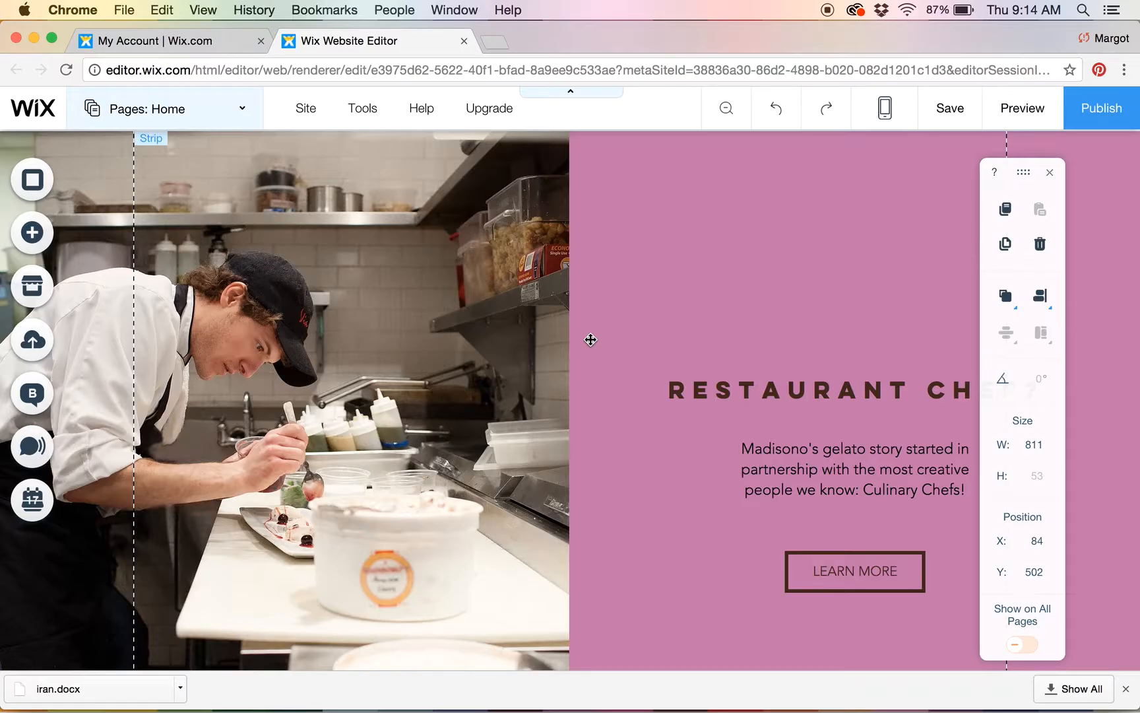
scroll(590, 340, "down", 2)
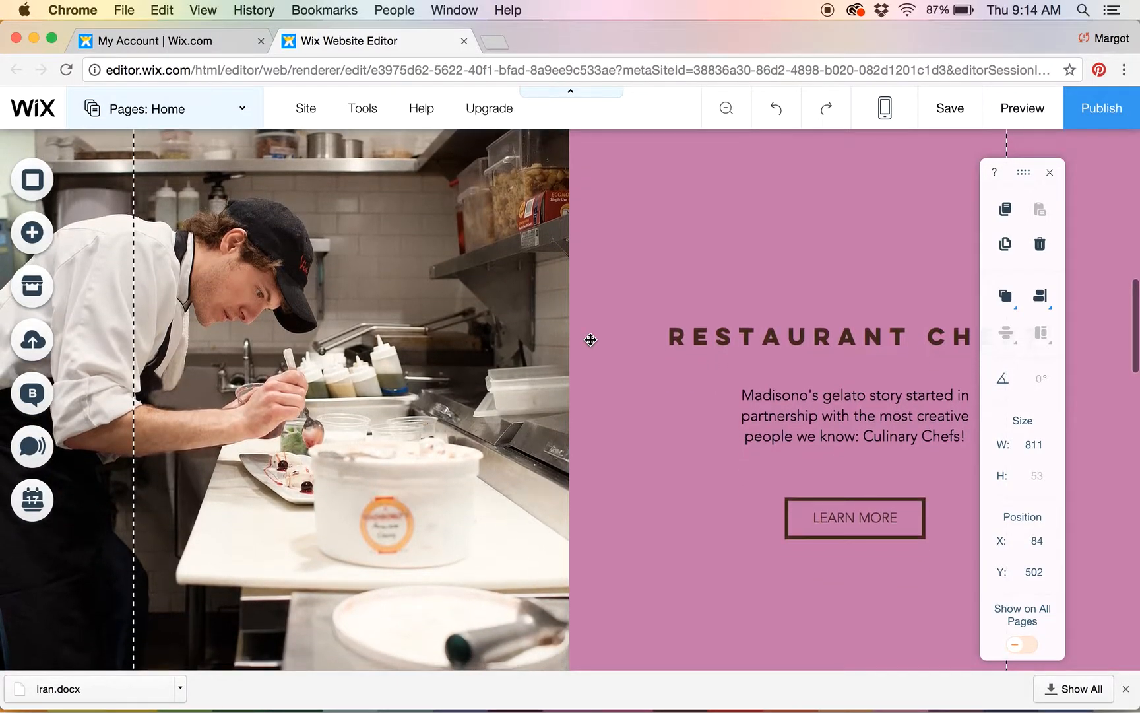
left_click_drag(1025, 171, 1125, 175)
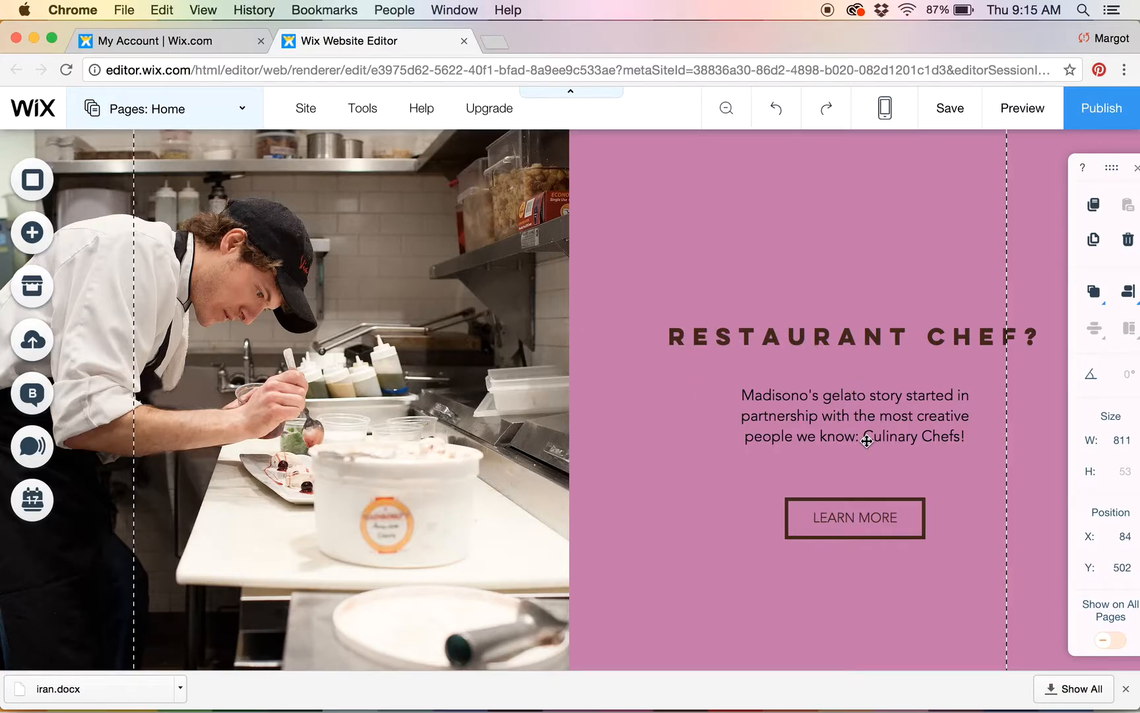
scroll(655, 512, "down", 3)
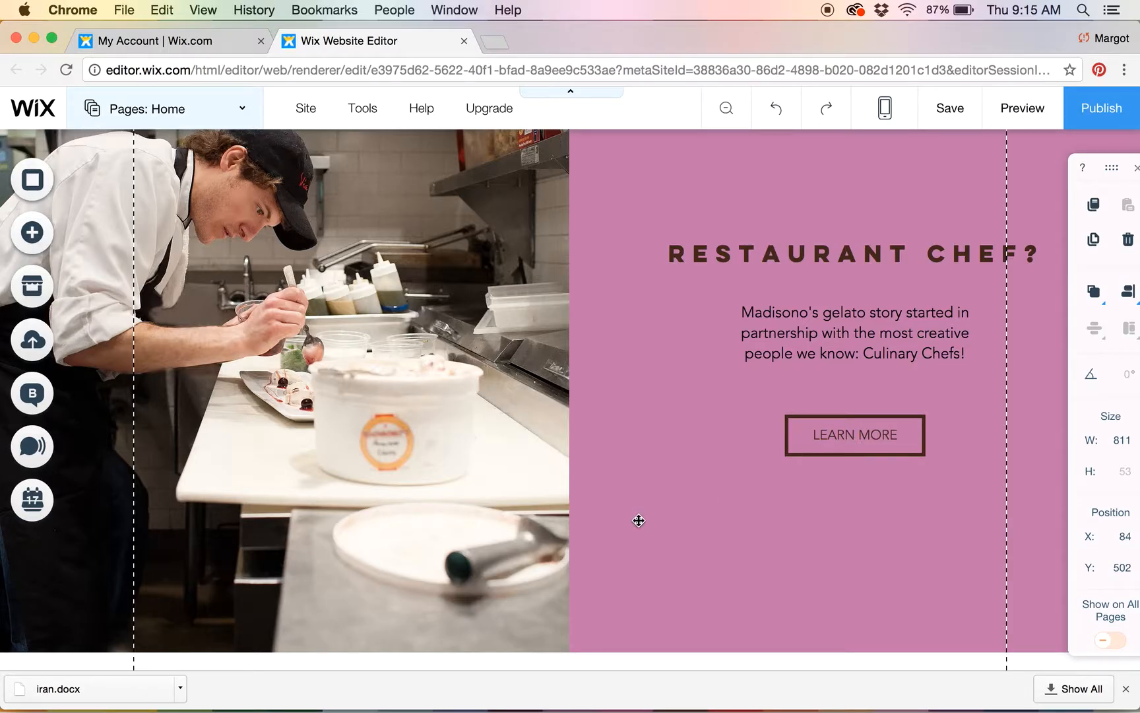
scroll(639, 520, "down", 3)
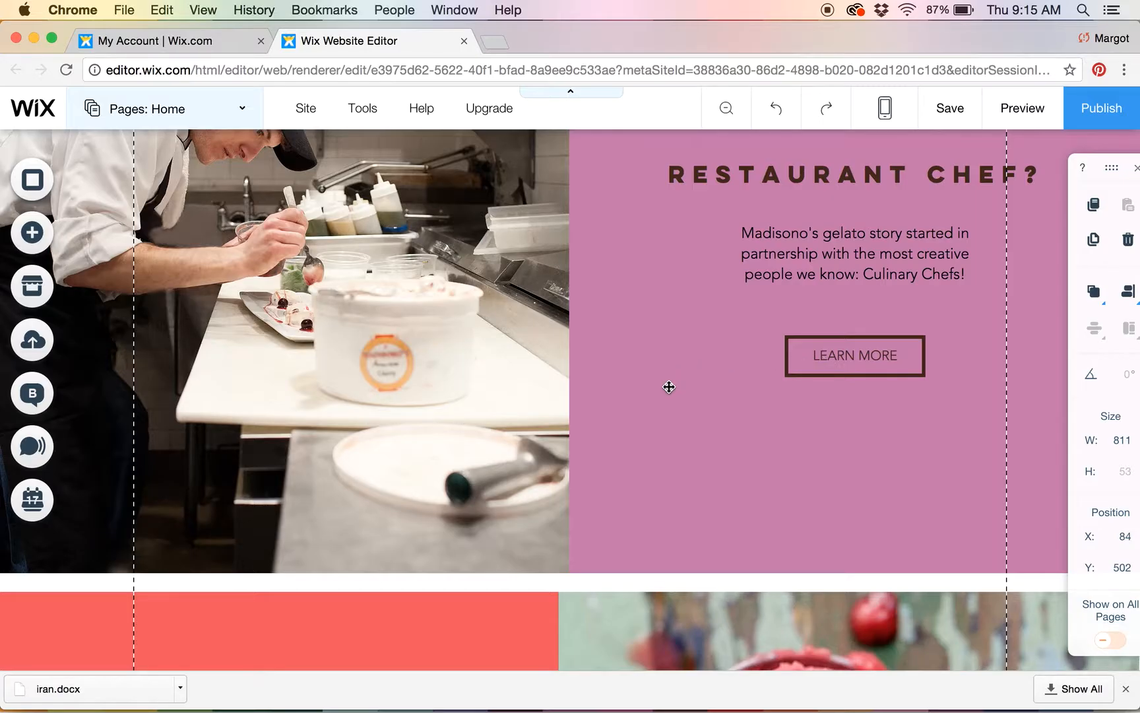
Examine the Foodie? strip with its Find Pints button and the Our Gelato and Sorbetto strip
scroll(669, 387, "down", 2)
scroll(669, 386, "down", 5)
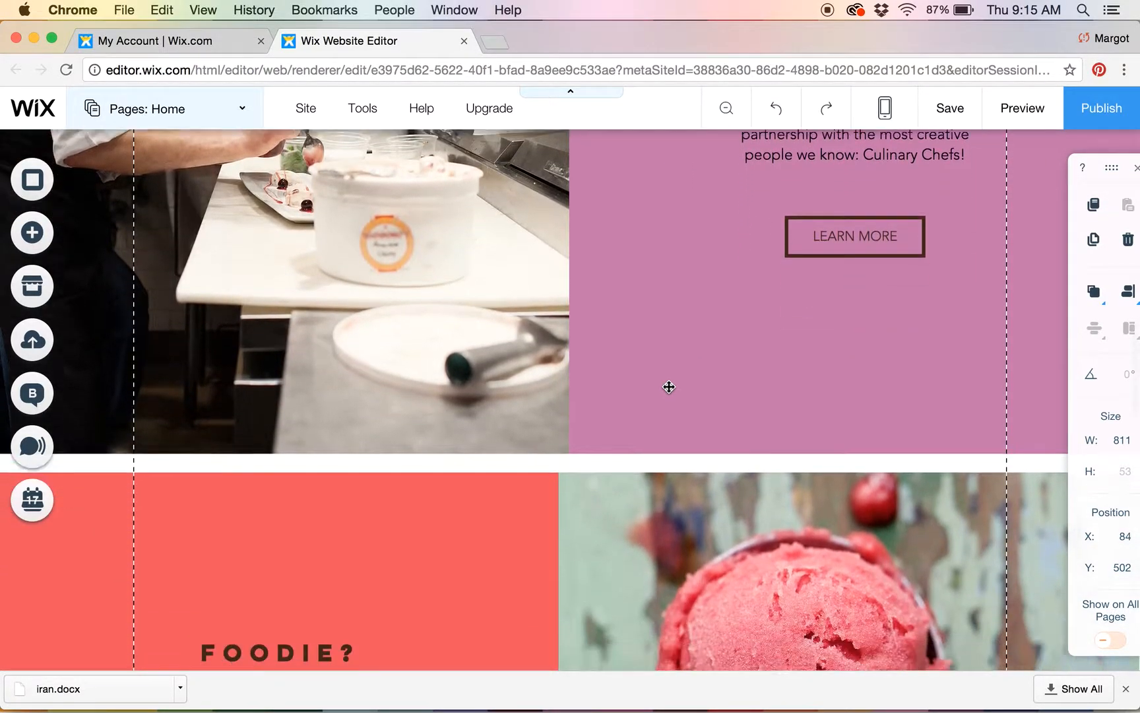
scroll(669, 387, "down", 5)
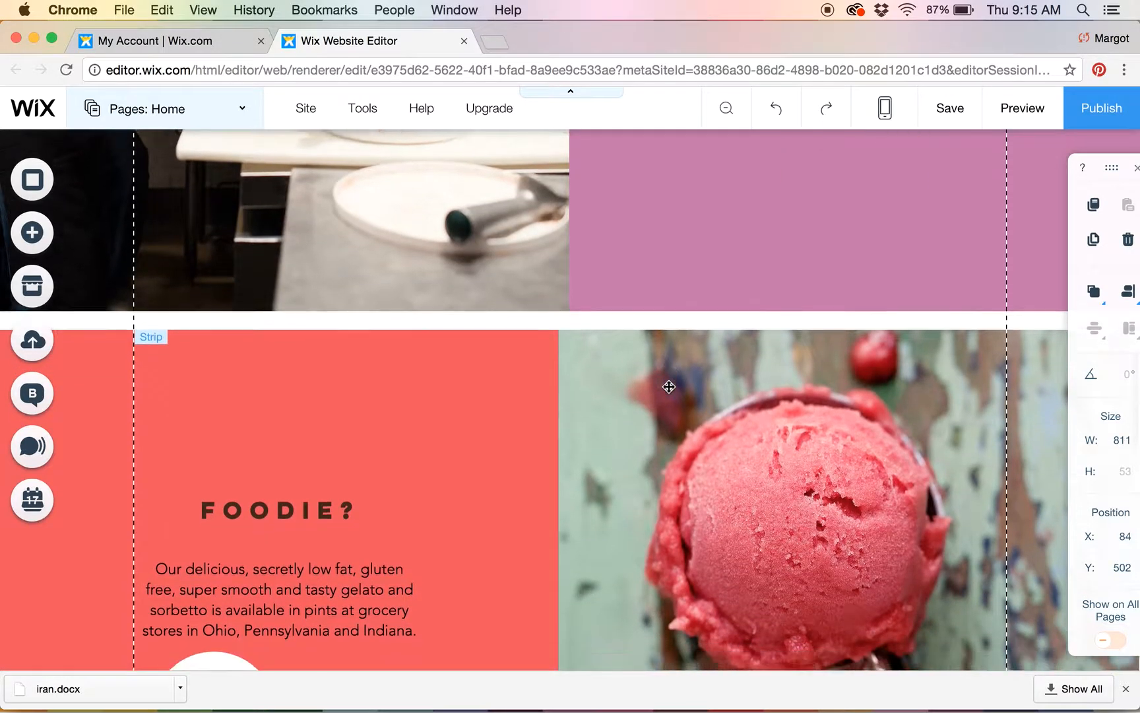
scroll(669, 386, "down", 2)
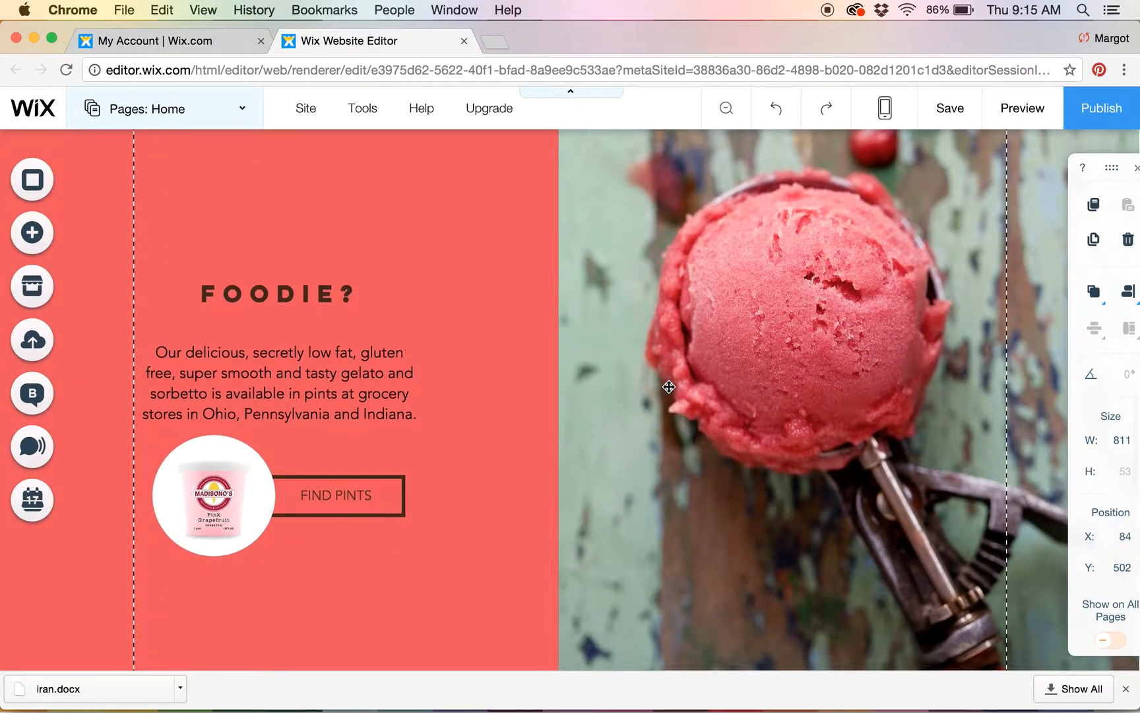
scroll(669, 387, "up", 1)
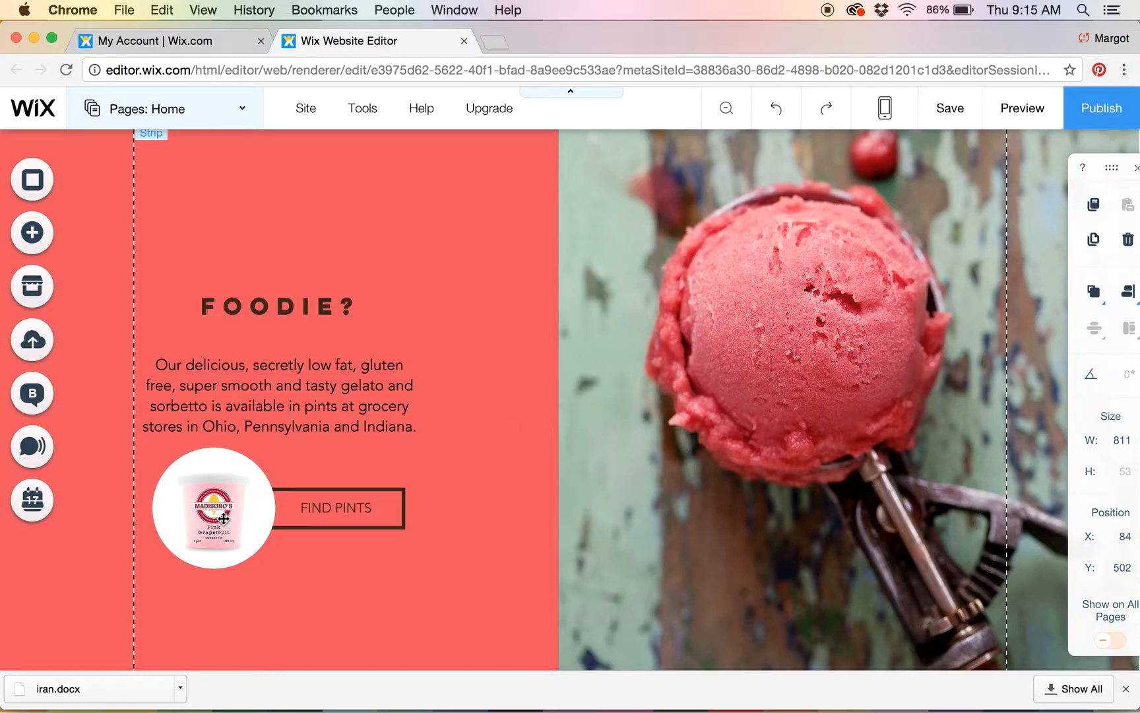
scroll(599, 392, "down", 1)
scroll(599, 391, "down", 2)
scroll(606, 423, "down", 1)
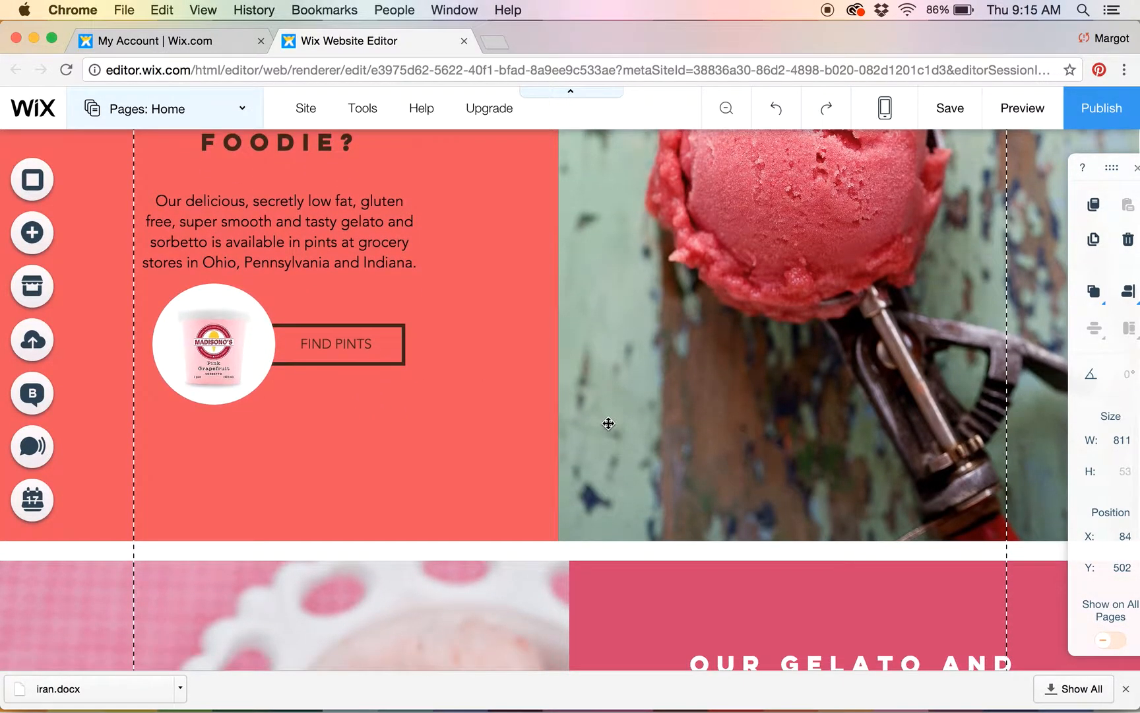
scroll(608, 423, "down", 8)
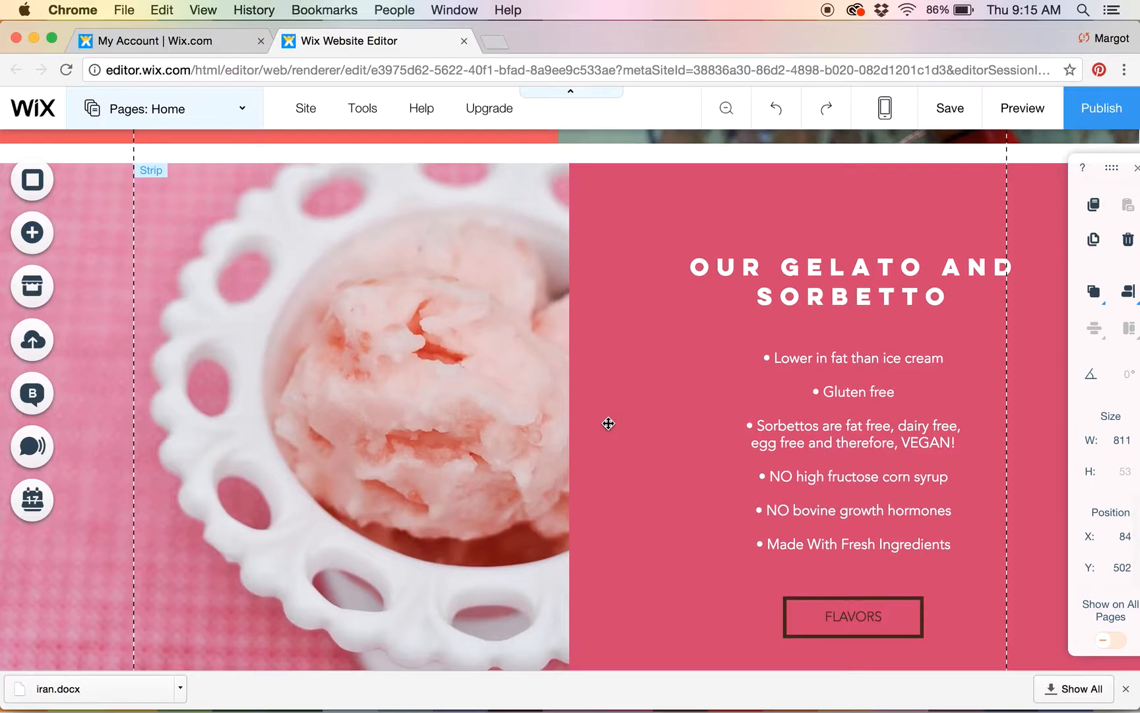
Examine the Flavors button and the footer with its social icons and logo at the end of the home page
scroll(608, 423, "down", 6)
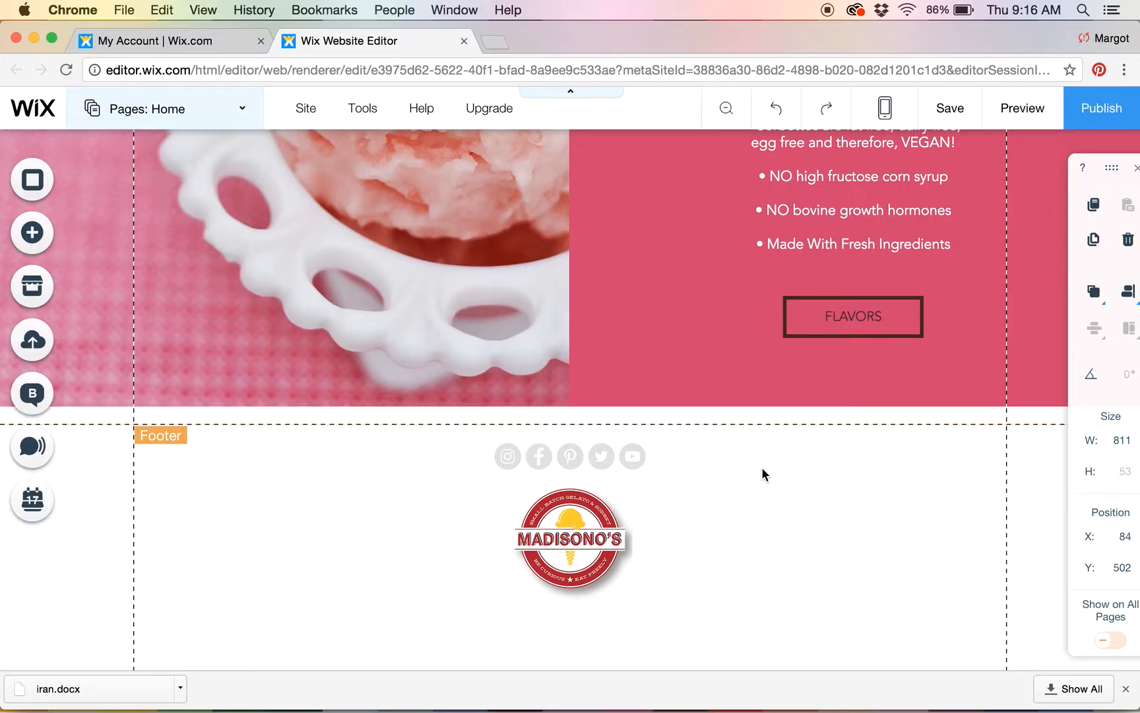
scroll(762, 467, "up", 10)
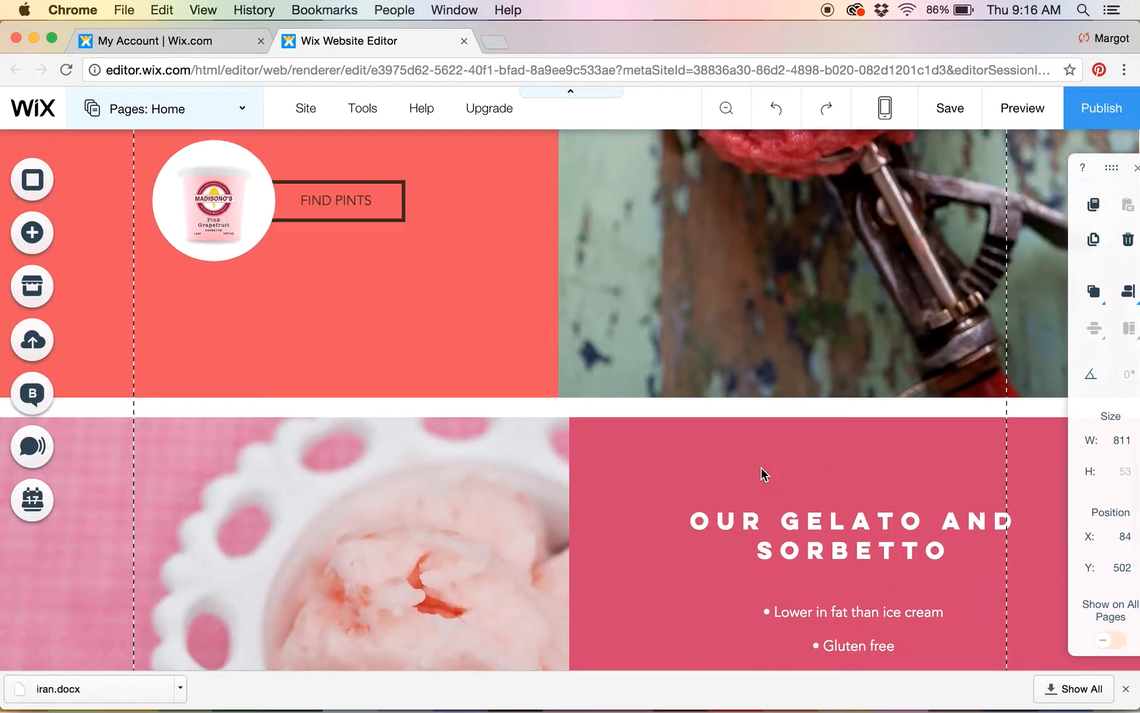
scroll(761, 466, "up", 12)
scroll(760, 466, "up", 9)
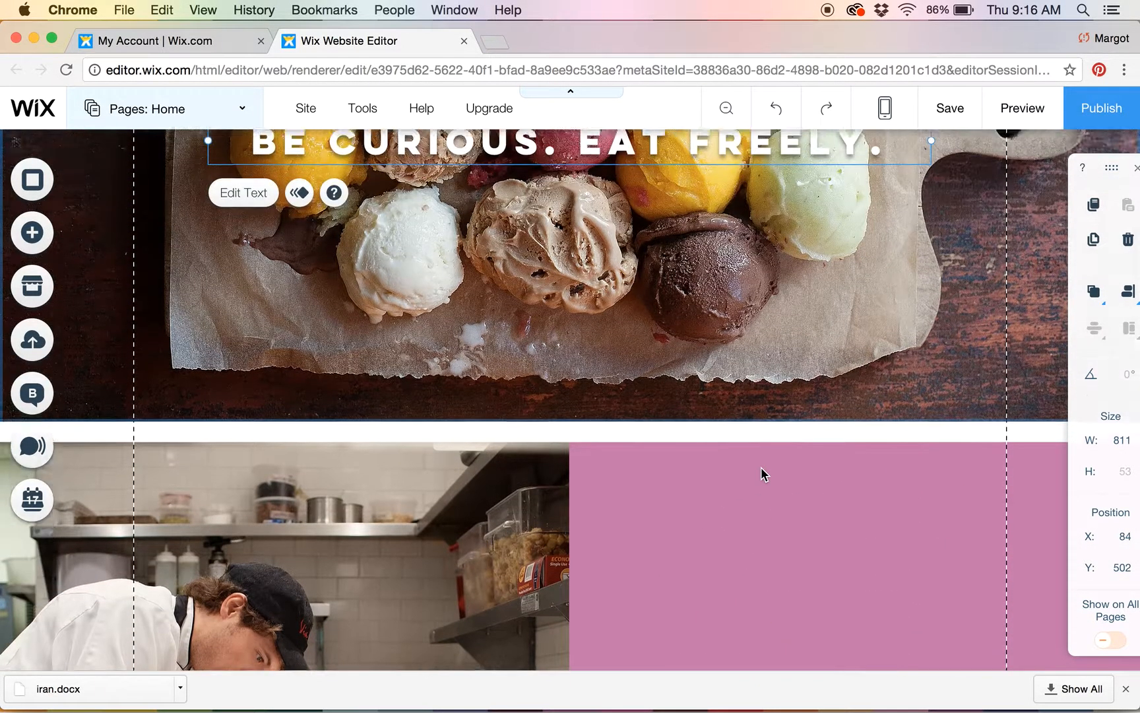
scroll(761, 467, "up", 9)
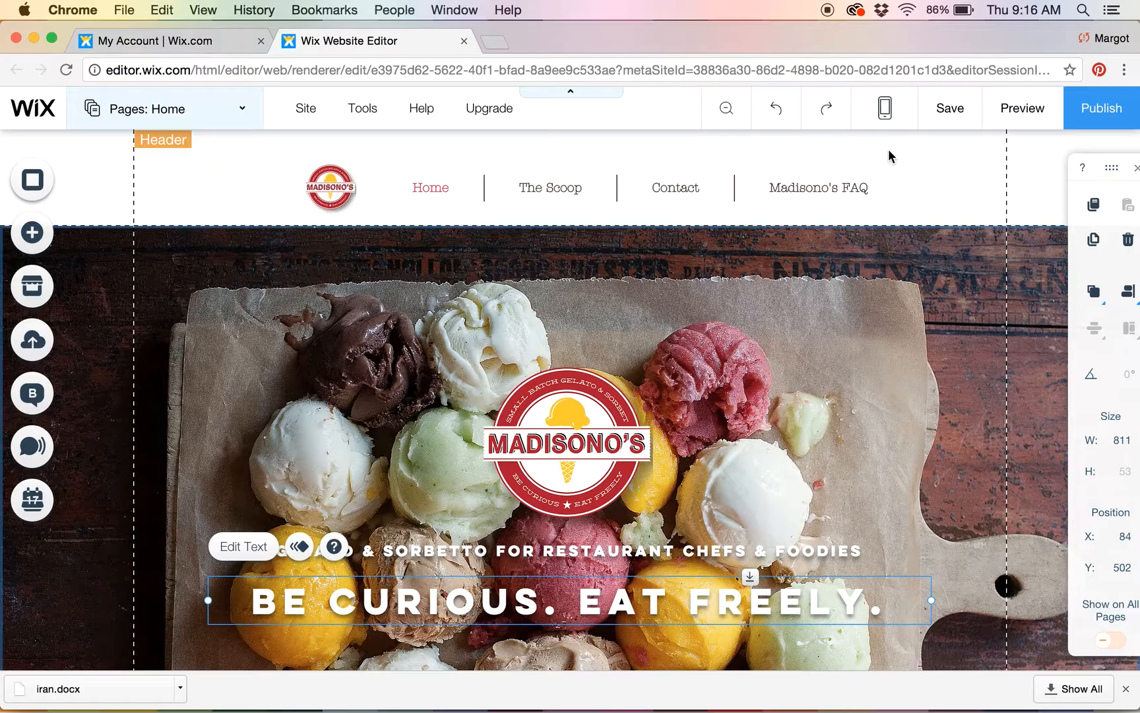
Switch the home page to mobile view editing and select its navigation menu button
left_click(885, 116)
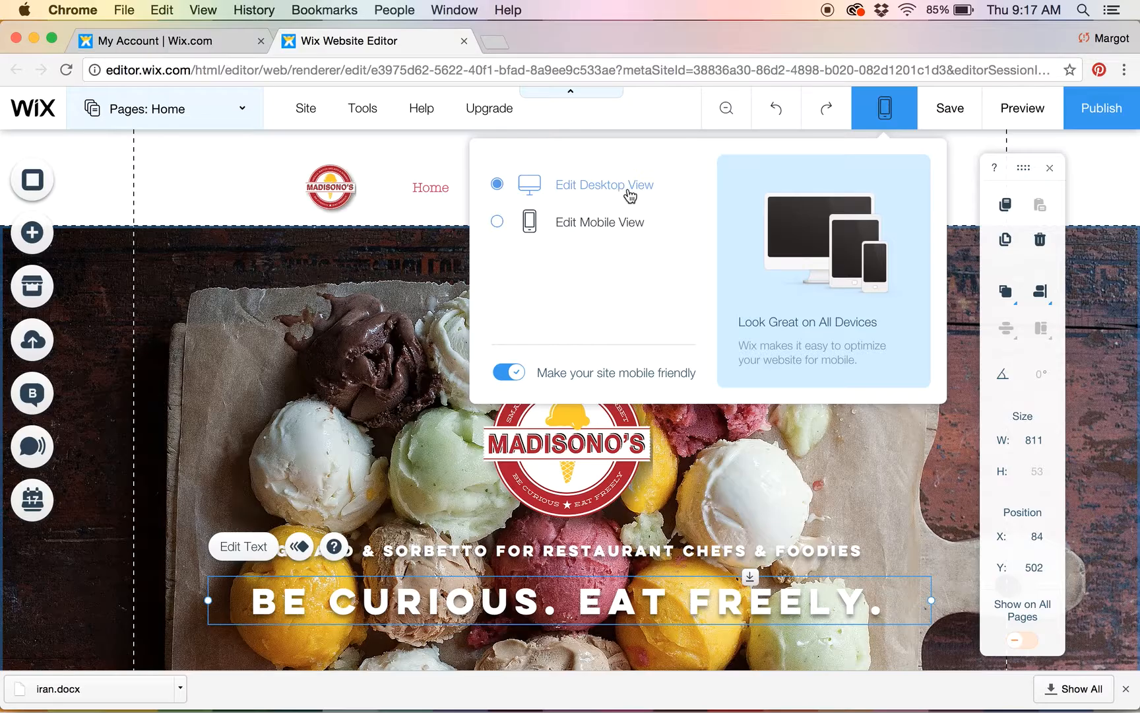
left_click(512, 231)
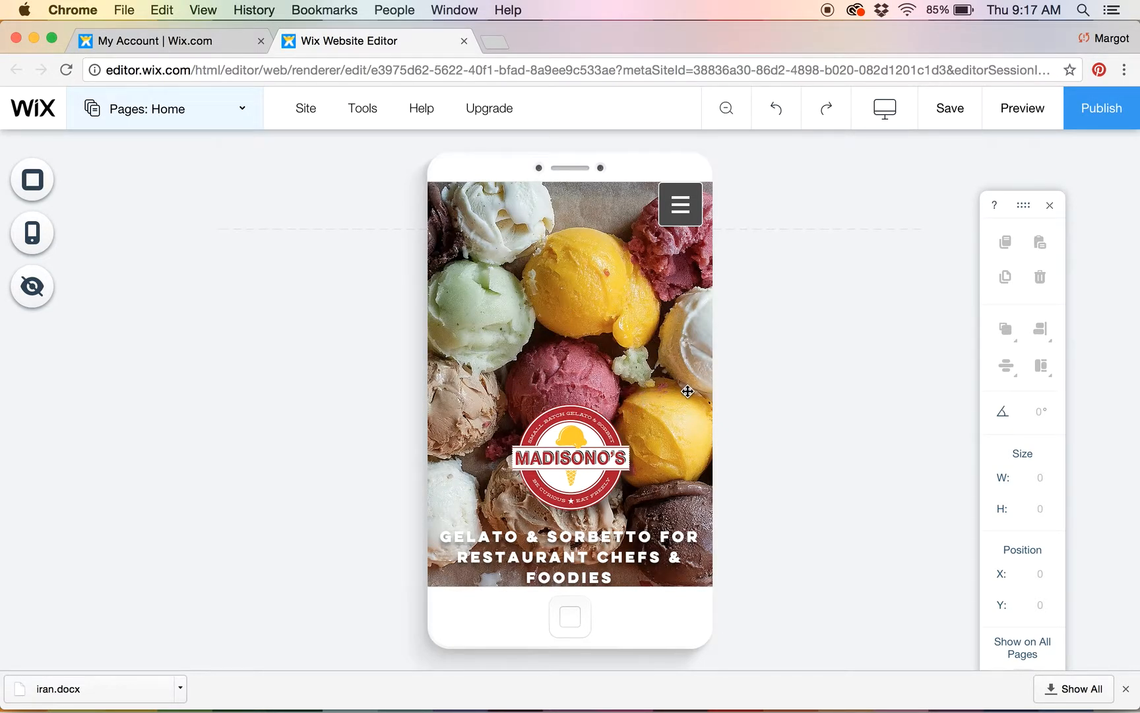
left_click(683, 205)
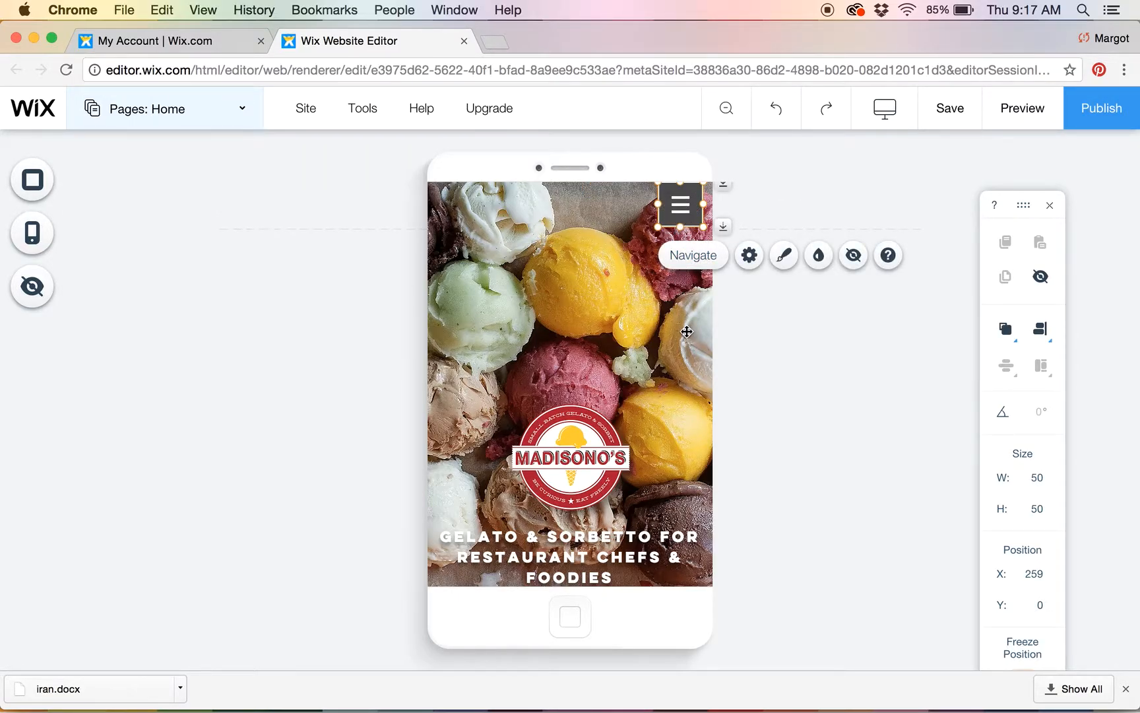
Move the ice cream hero strip on the mobile home page down to a Y position of about -118
scroll(687, 331, "down", 3)
scroll(658, 275, "down", 3)
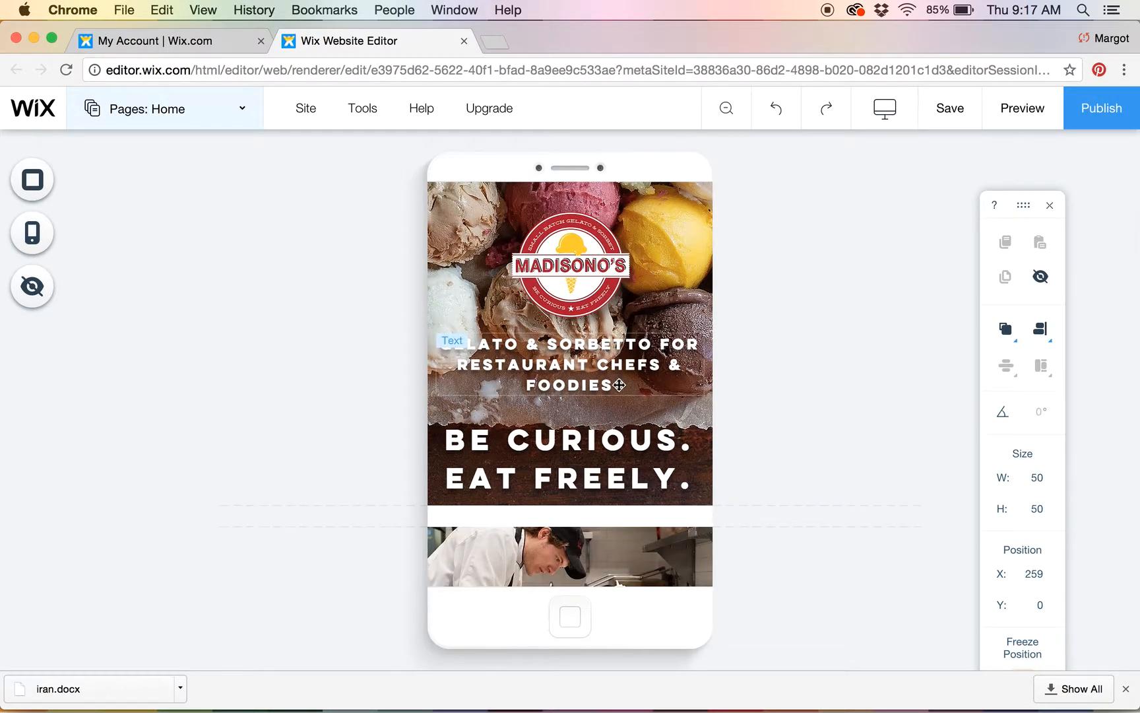
scroll(660, 293, "down", 1)
scroll(662, 280, "up", 2)
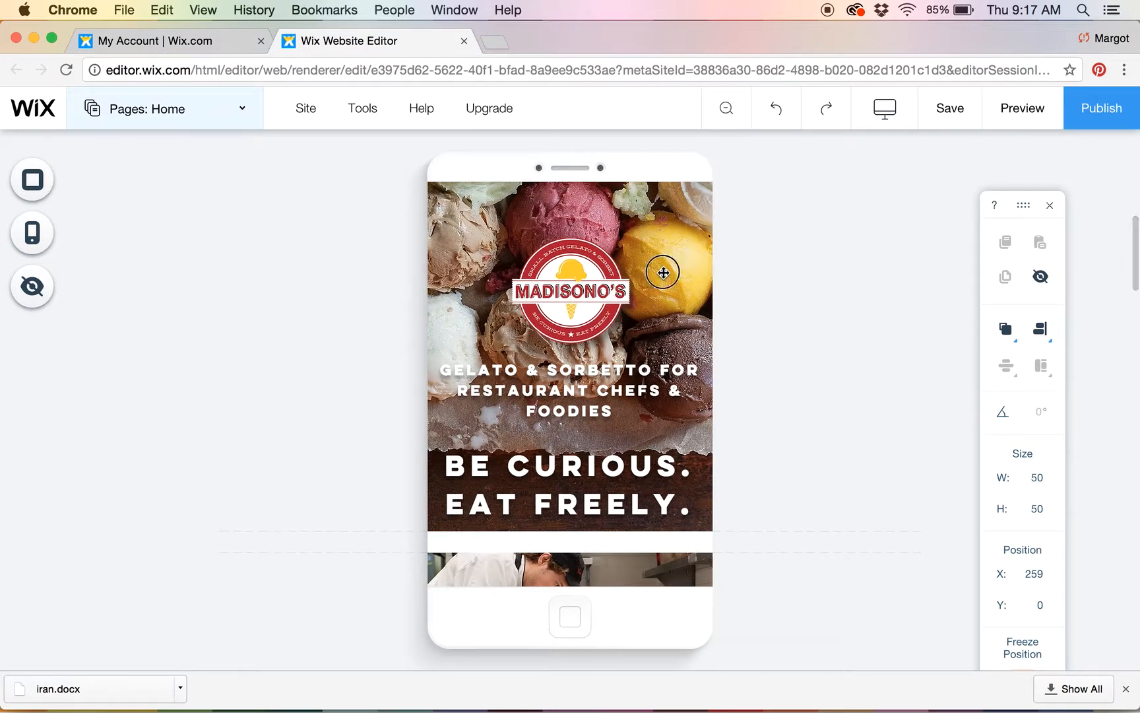
left_click(664, 272)
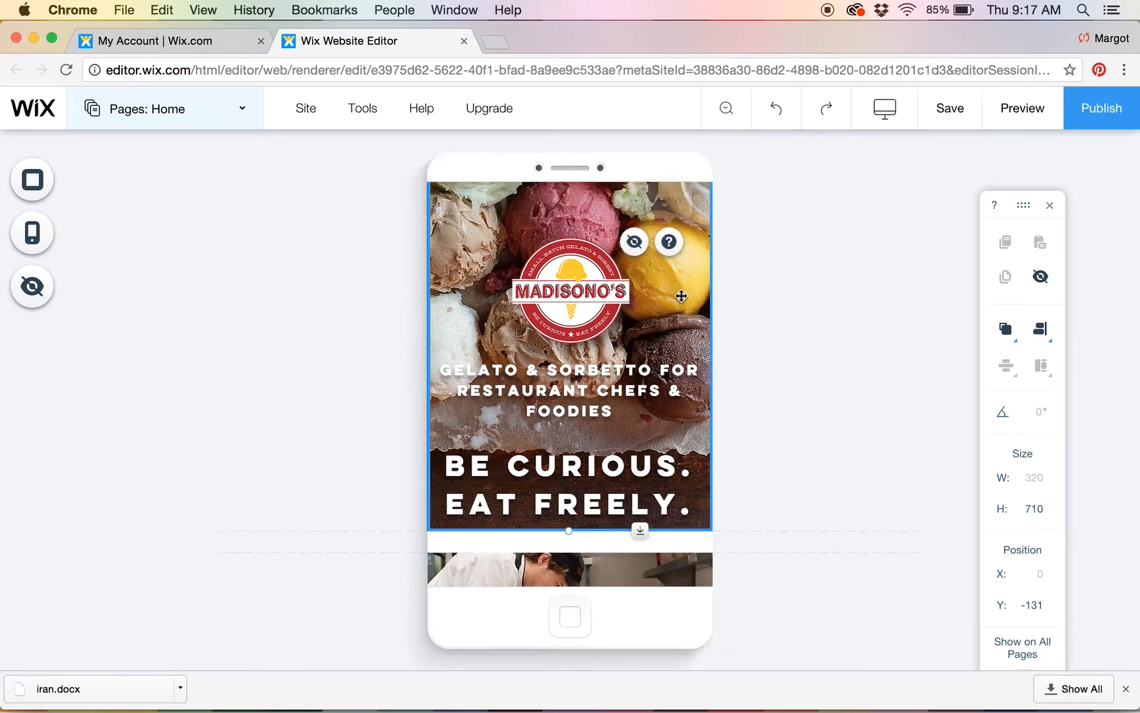
mouse_move(691, 308)
left_mouse_down()
mouse_move(690, 334)
mouse_move(689, 301)
left_mouse_up()
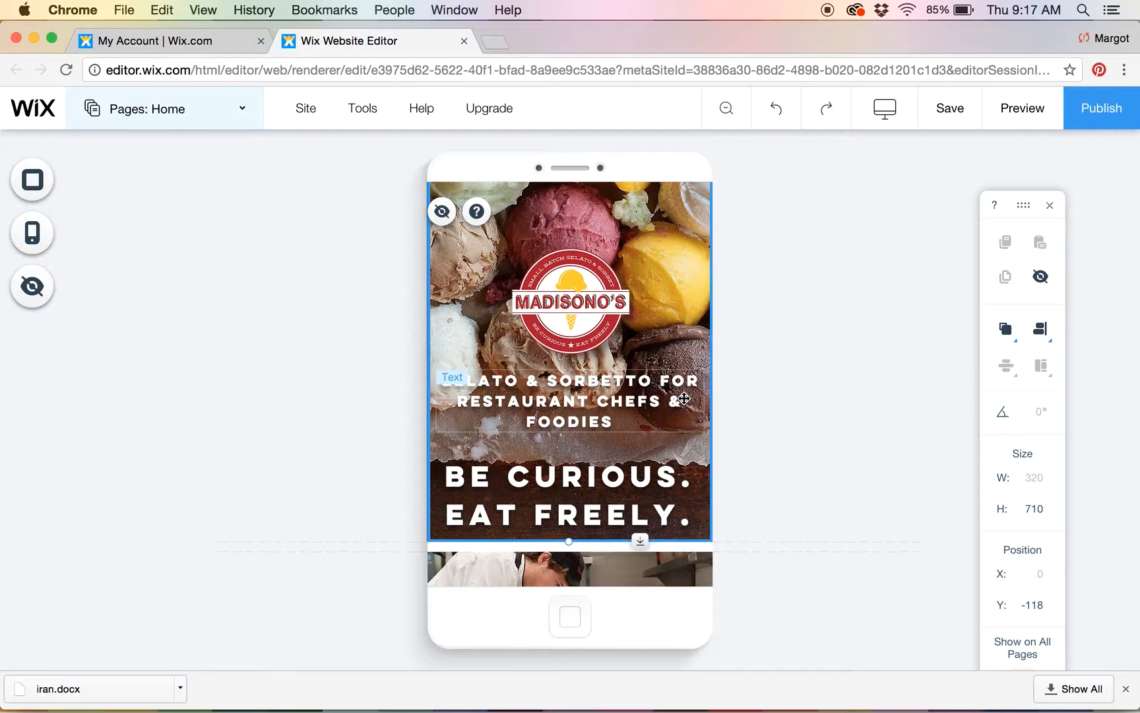
Examine the mobile layout of the Restaurant Chef?, Foodie?, and Our Gelato and Sorbetto strips, including their buttons
scroll(685, 399, "down", 3)
scroll(685, 398, "down", 5)
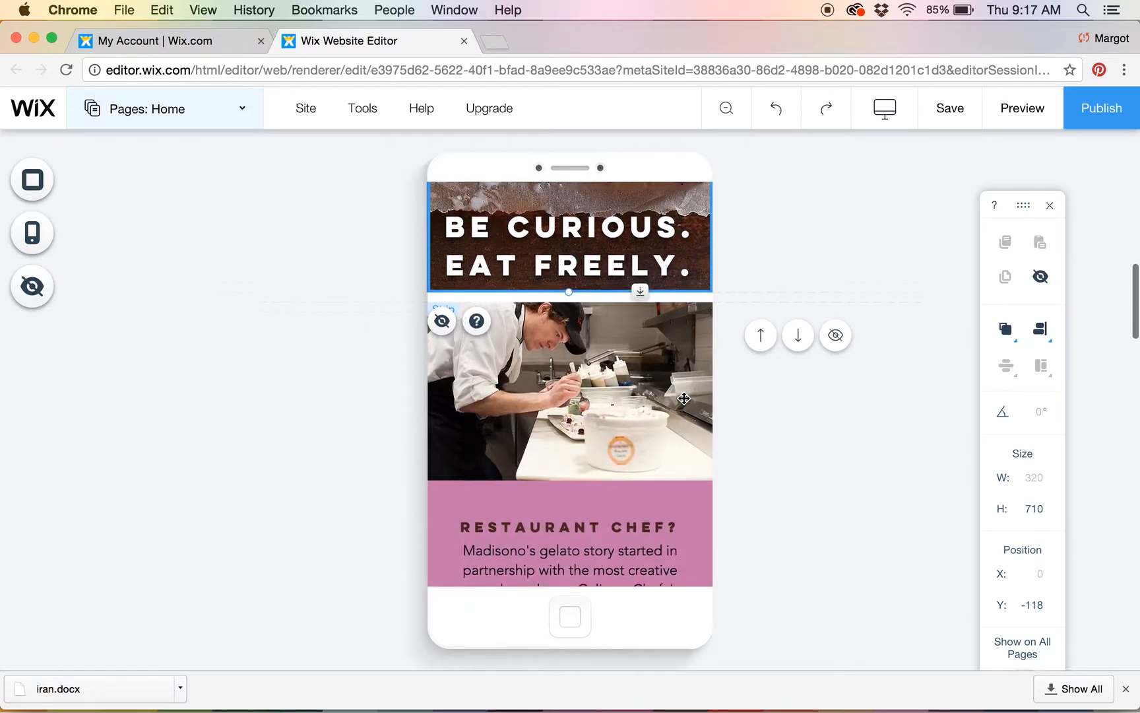
scroll(684, 398, "down", 4)
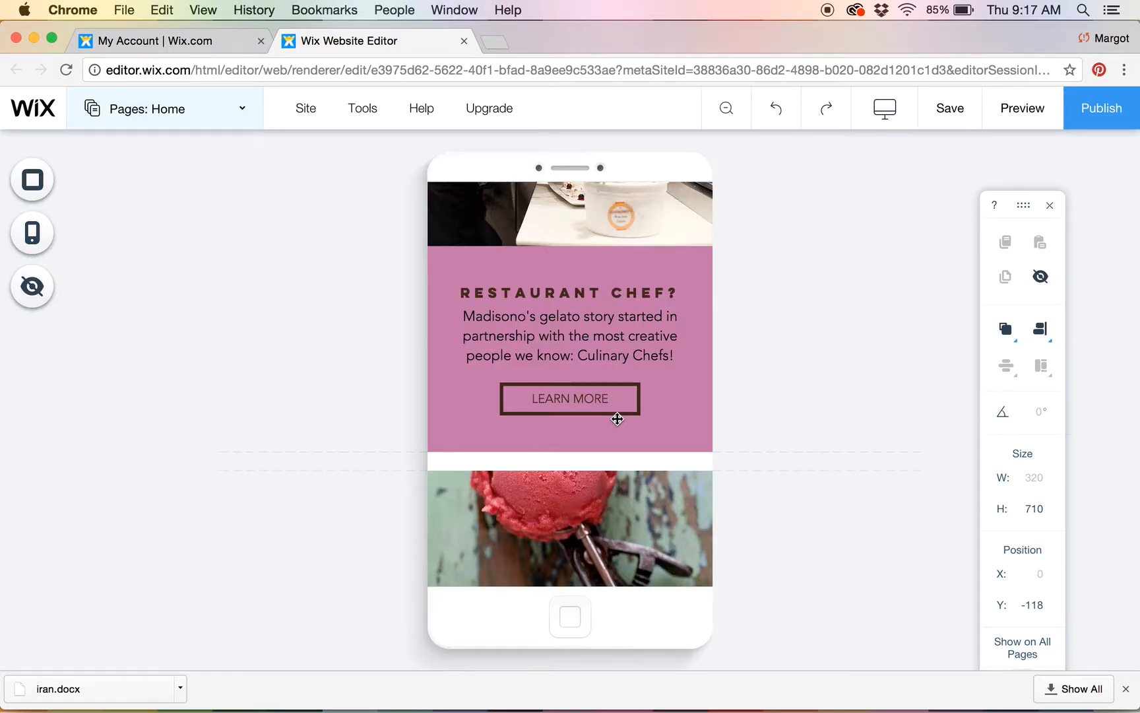
scroll(617, 419, "down", 5)
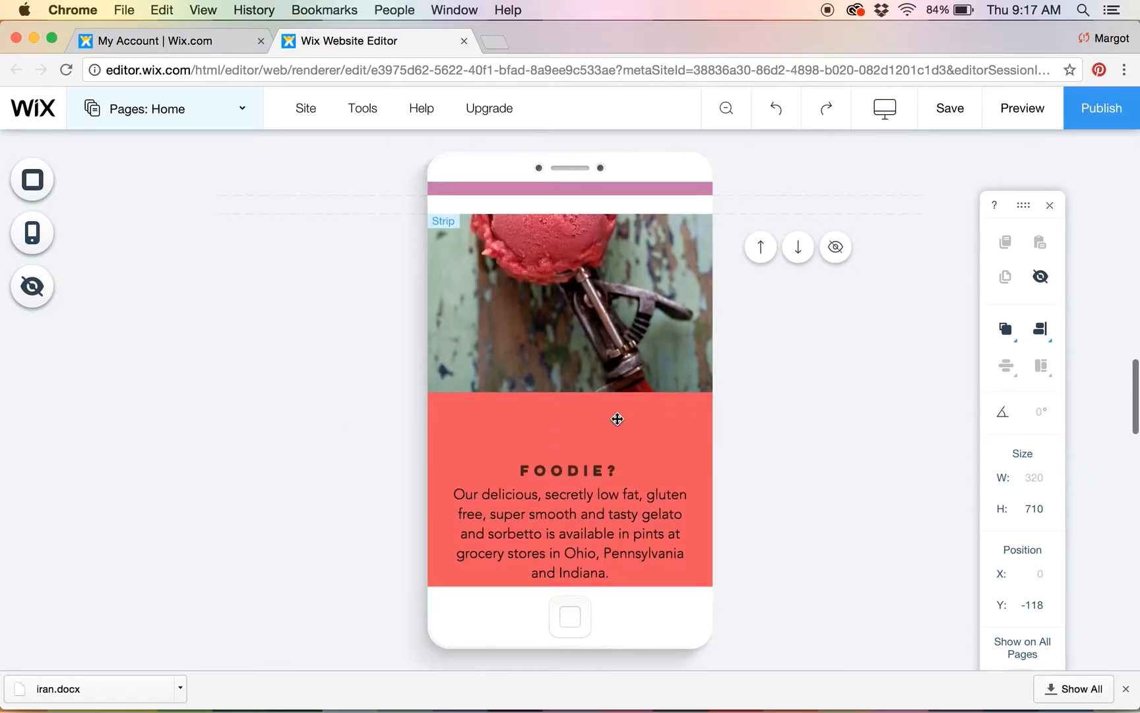
scroll(617, 418, "down", 2)
scroll(617, 419, "down", 10)
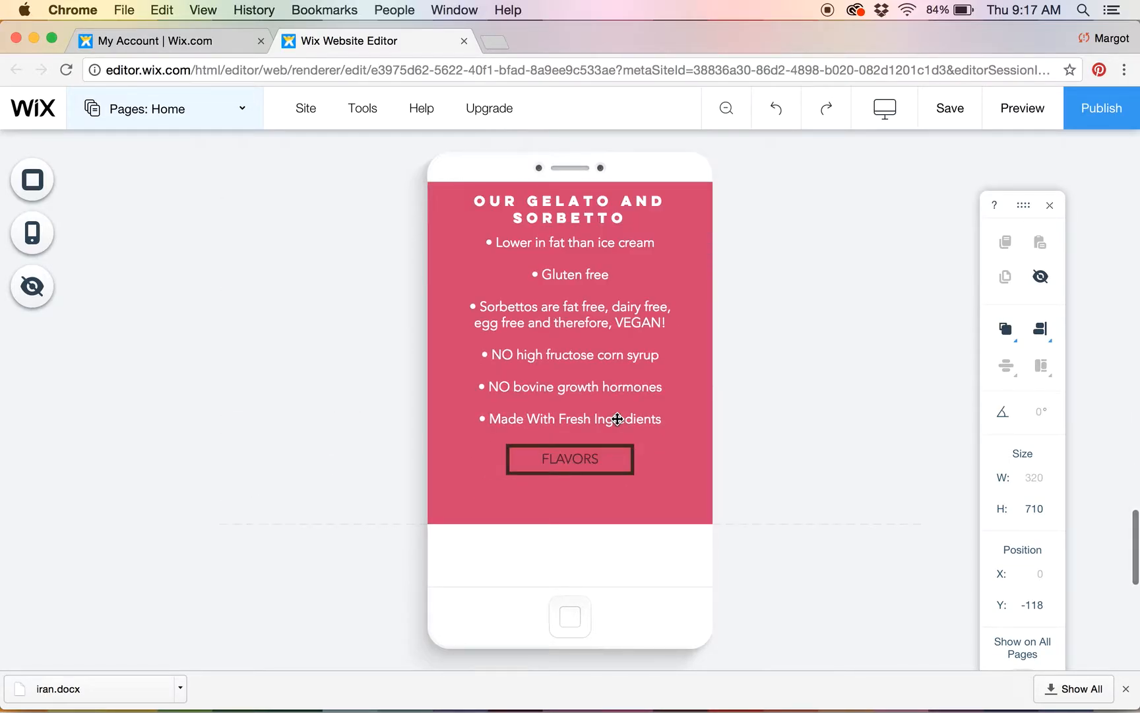
scroll(617, 419, "up", 12)
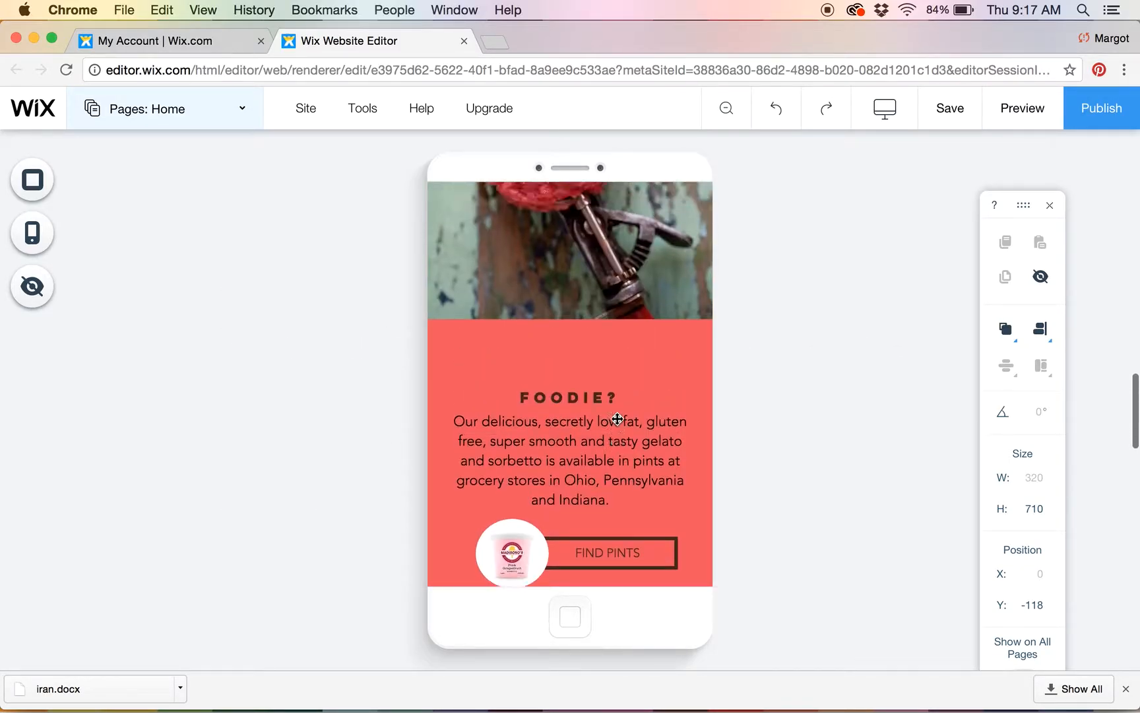
scroll(617, 419, "up", 12)
scroll(617, 425, "up", 3)
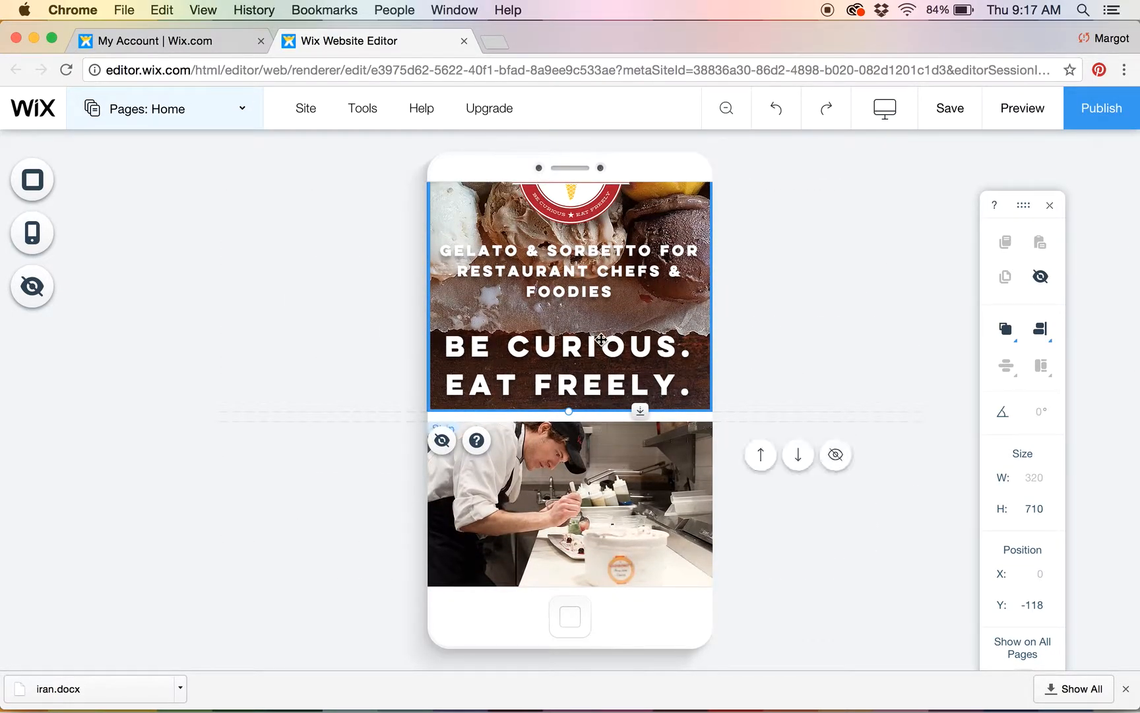
scroll(601, 339, "up", 8)
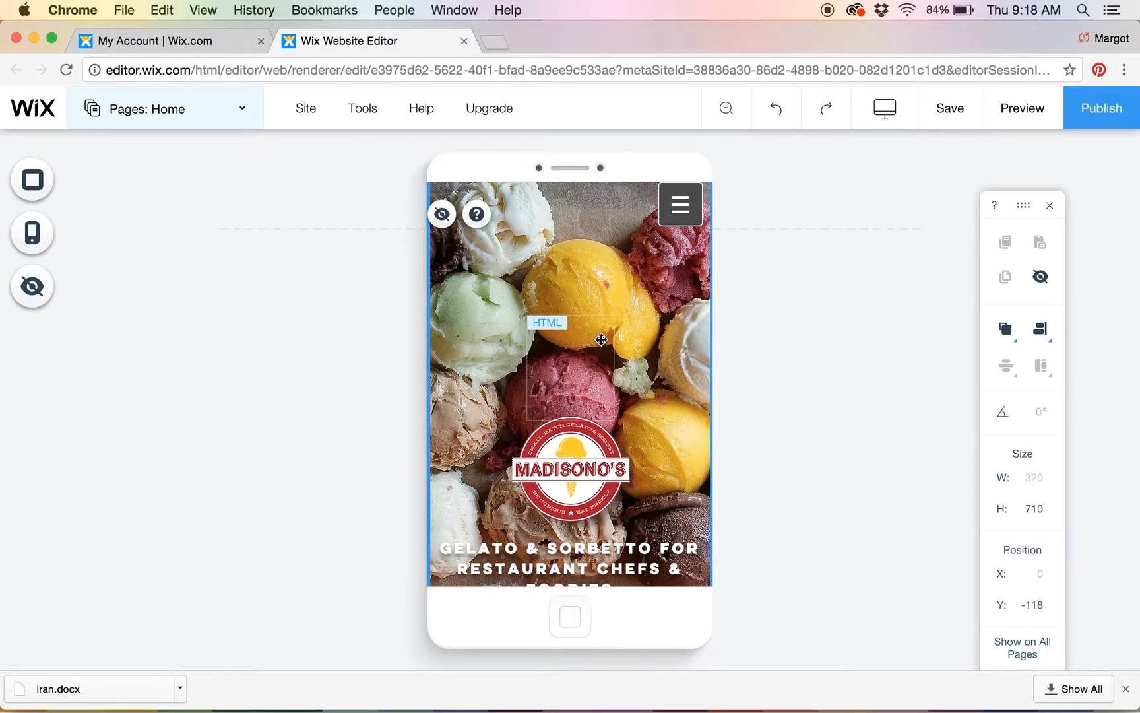
Return to desktop view editing and open the Blog page under The Scoop, closing the page list
left_click(888, 112)
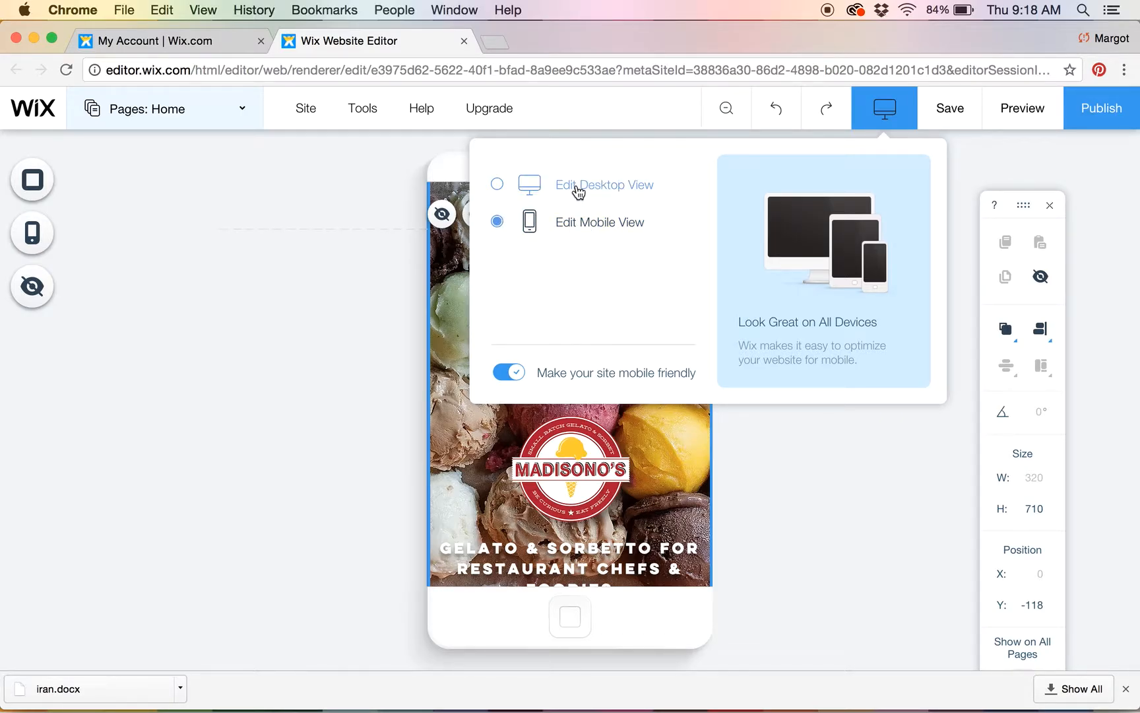
left_click(498, 186)
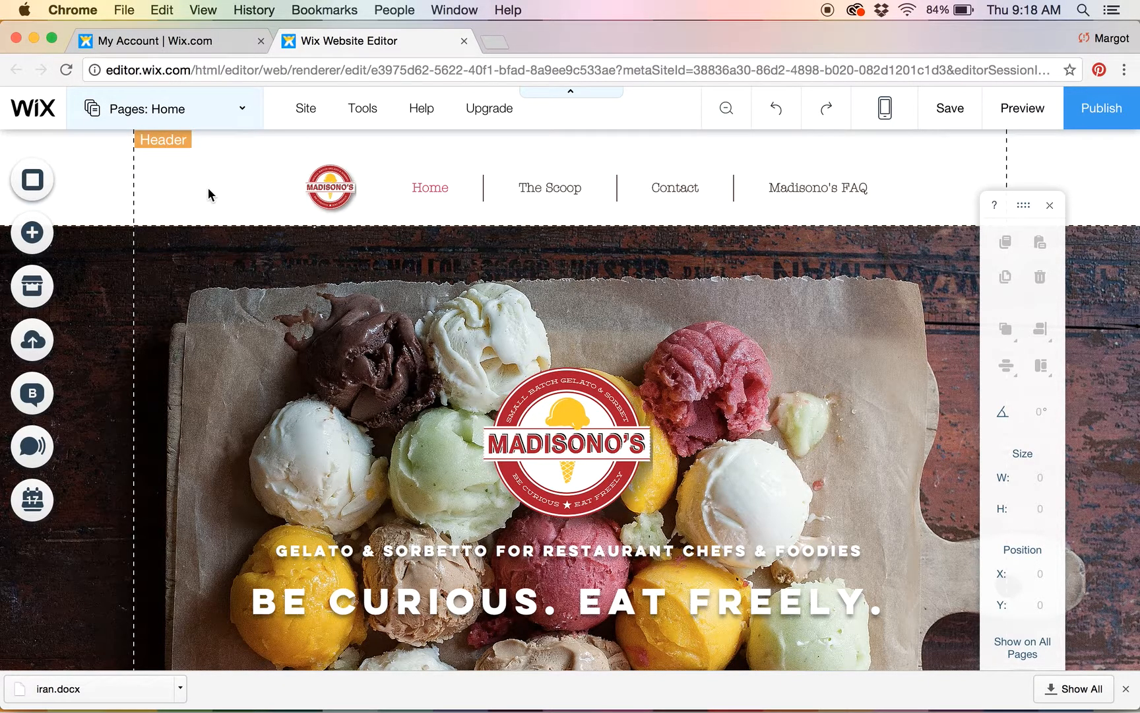
left_click(247, 111)
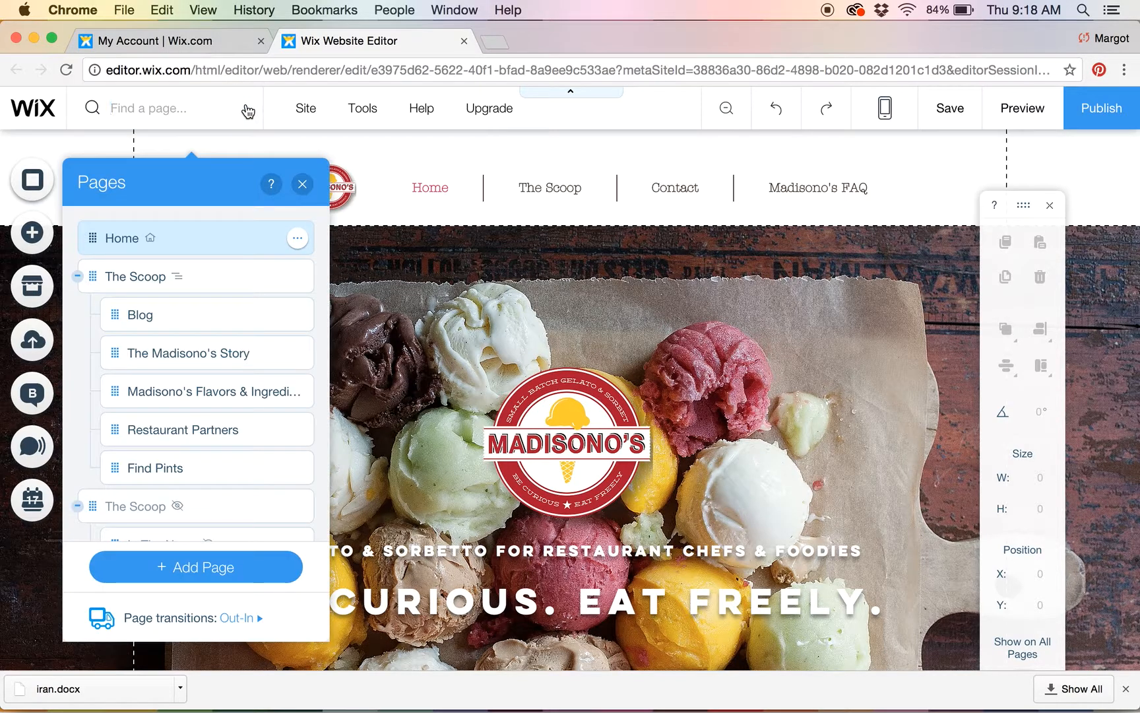
left_click(199, 313)
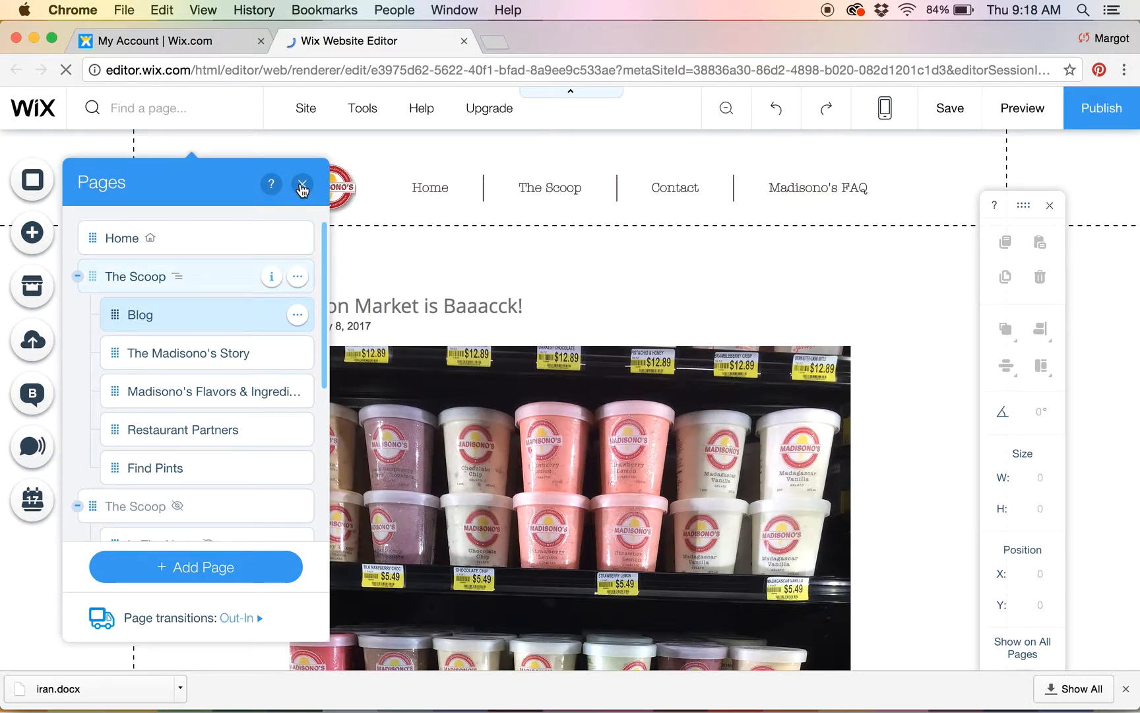
left_click(302, 190)
Examine the blog posts on the Blog page, including the Clifton Market and Valentine's Day dessert posts
scroll(475, 426, "down", 3)
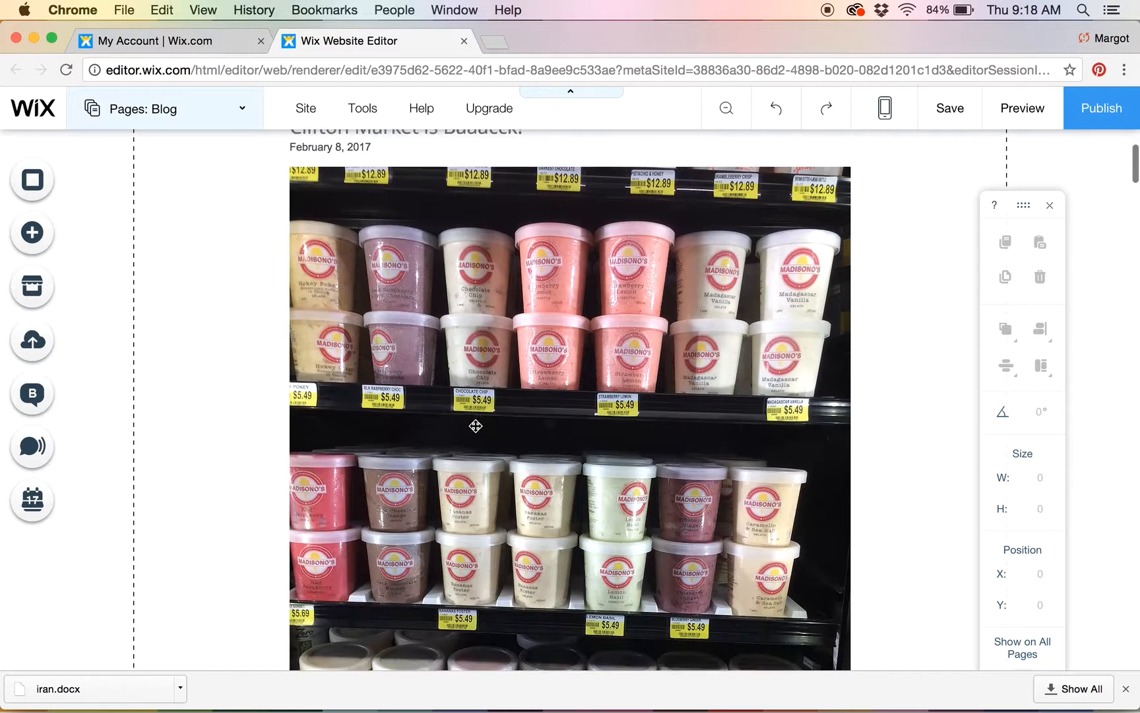
scroll(475, 425, "down", 15)
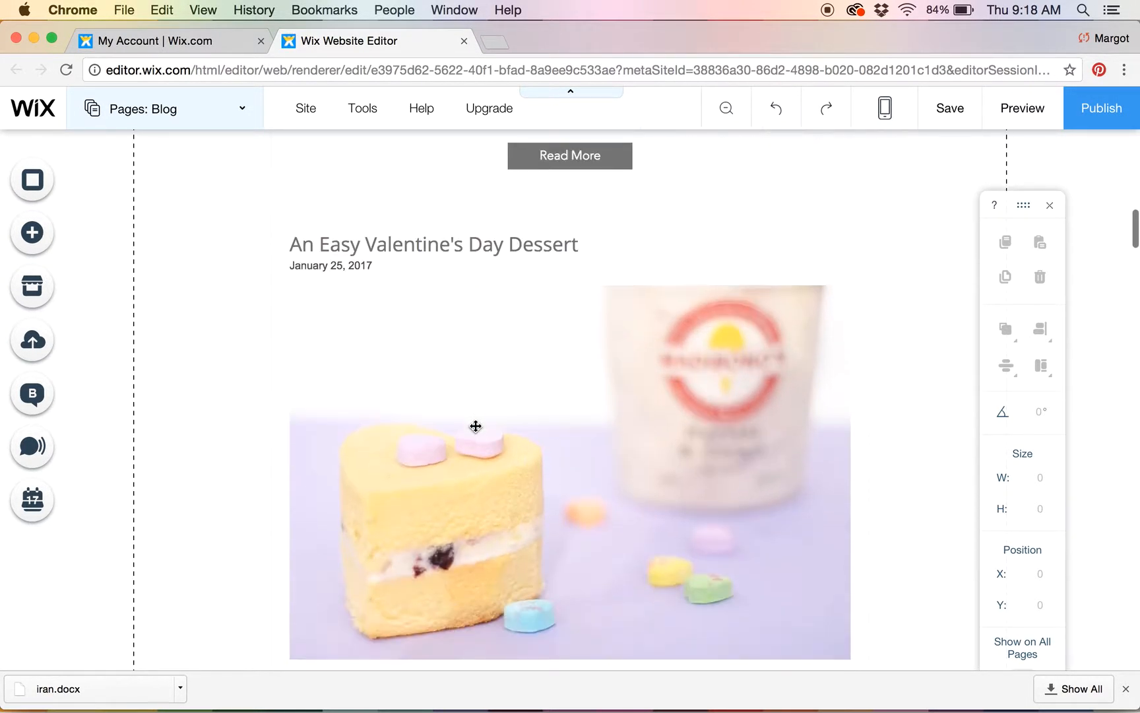
scroll(476, 425, "down", 3)
scroll(475, 426, "up", 9)
scroll(475, 426, "up", 10)
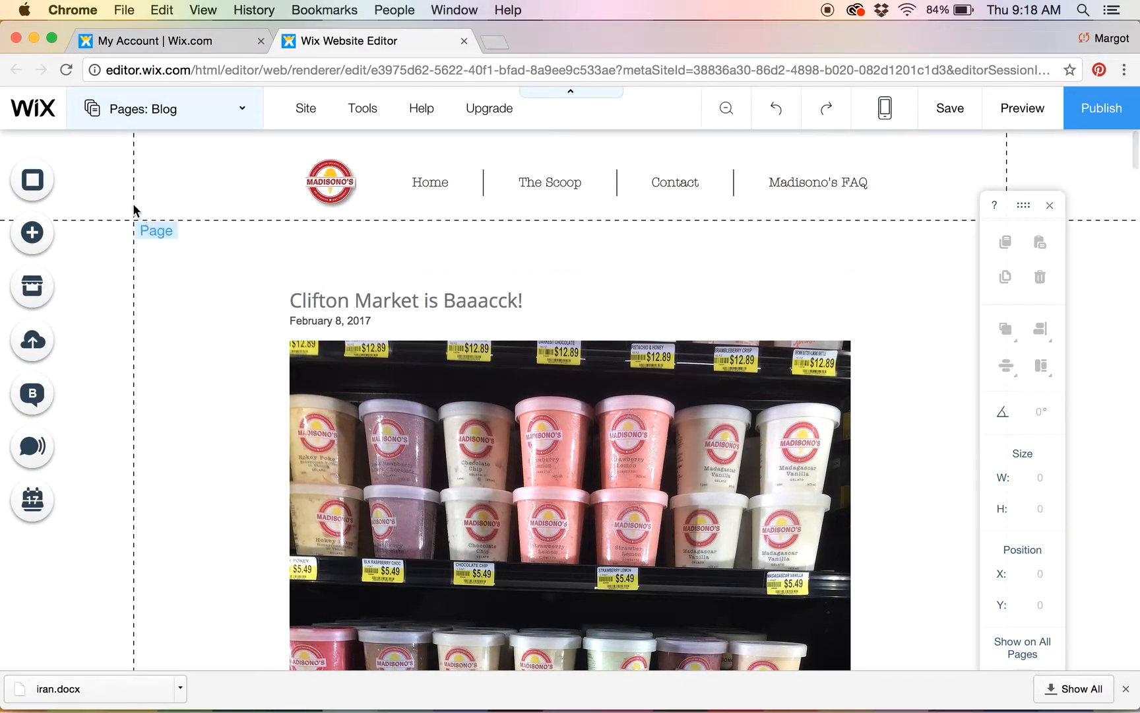
Browse the selected page background images and videos available for the Blog page, leaving the background as it is
left_click(34, 185)
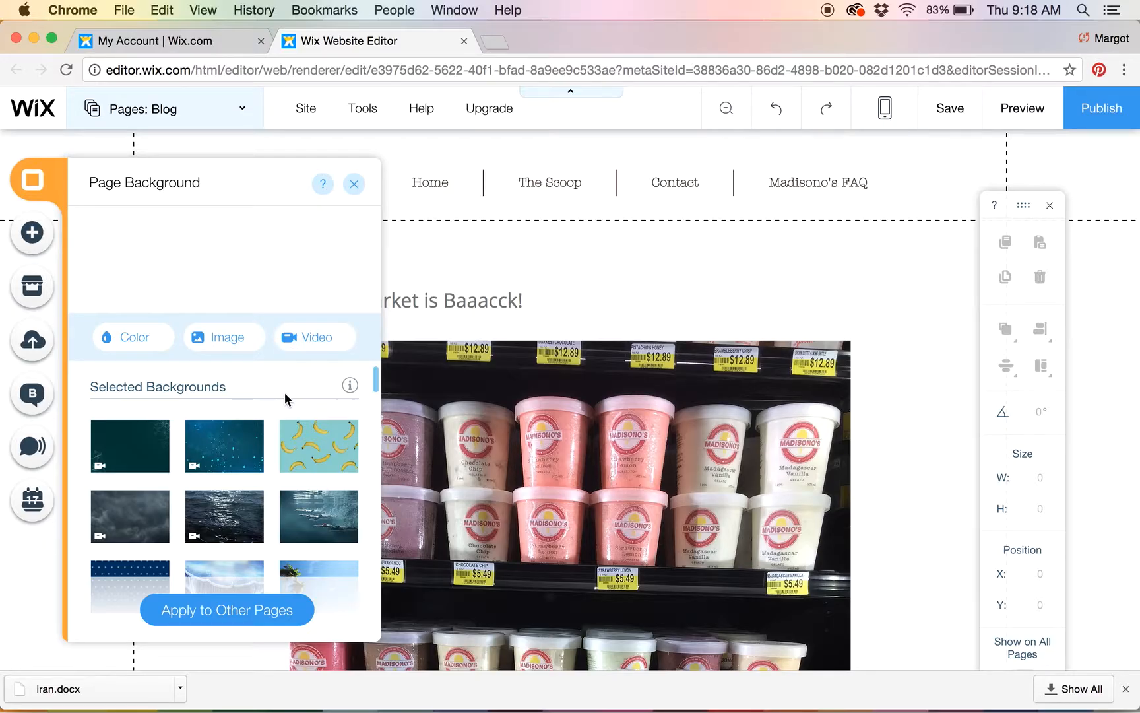
scroll(284, 392, "down", 4)
scroll(287, 401, "down", 5)
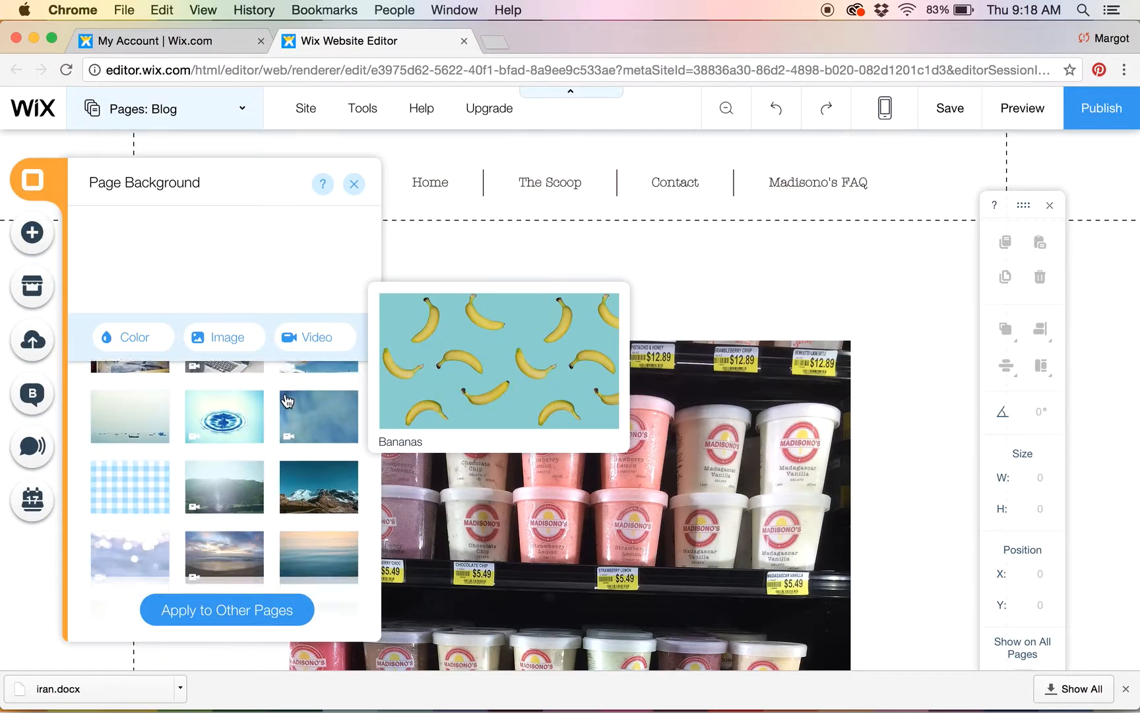
scroll(285, 392, "down", 5)
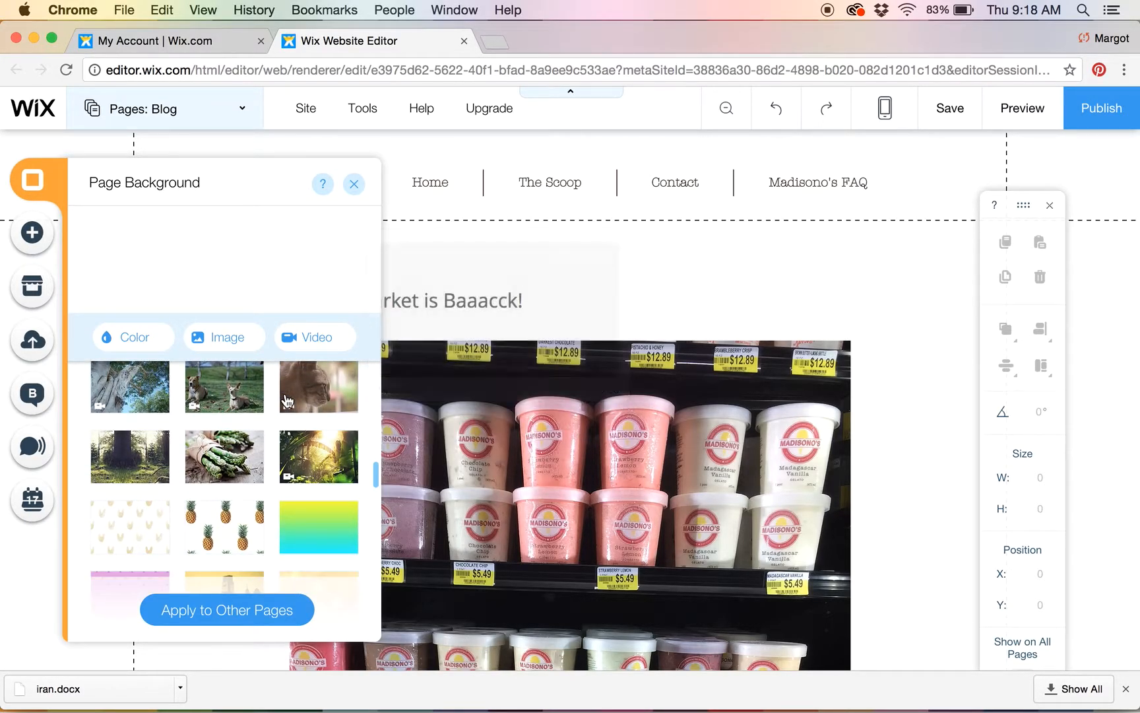
scroll(286, 396, "down", 4)
scroll(284, 392, "down", 5)
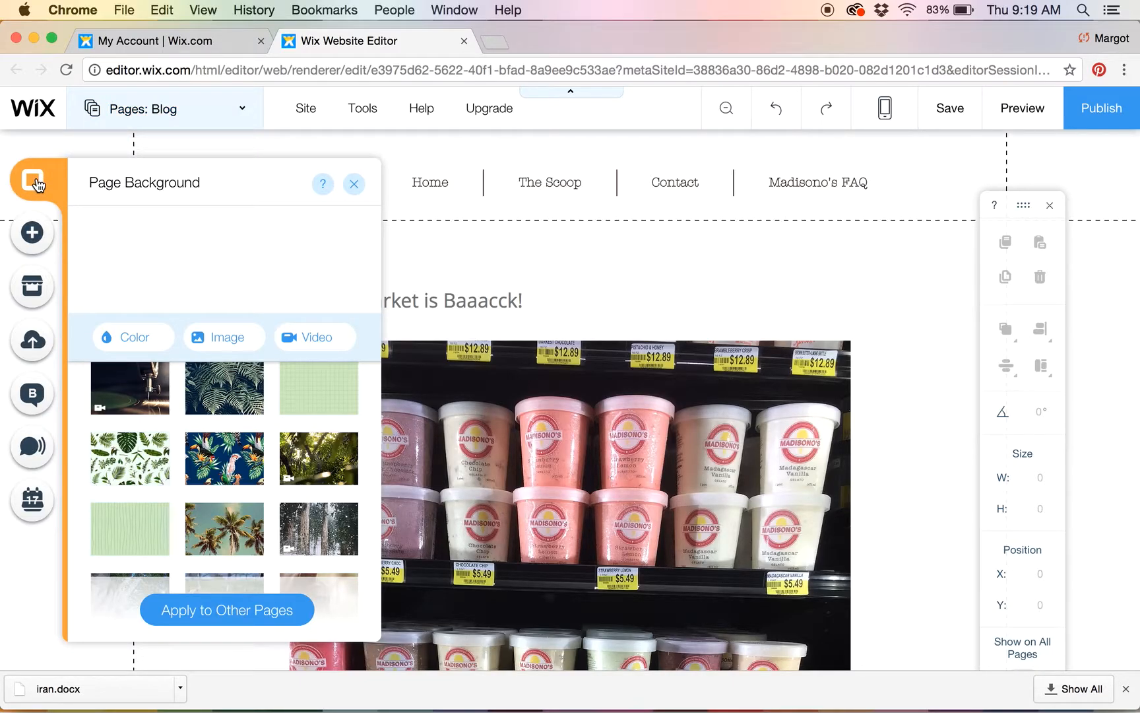
left_click(355, 184)
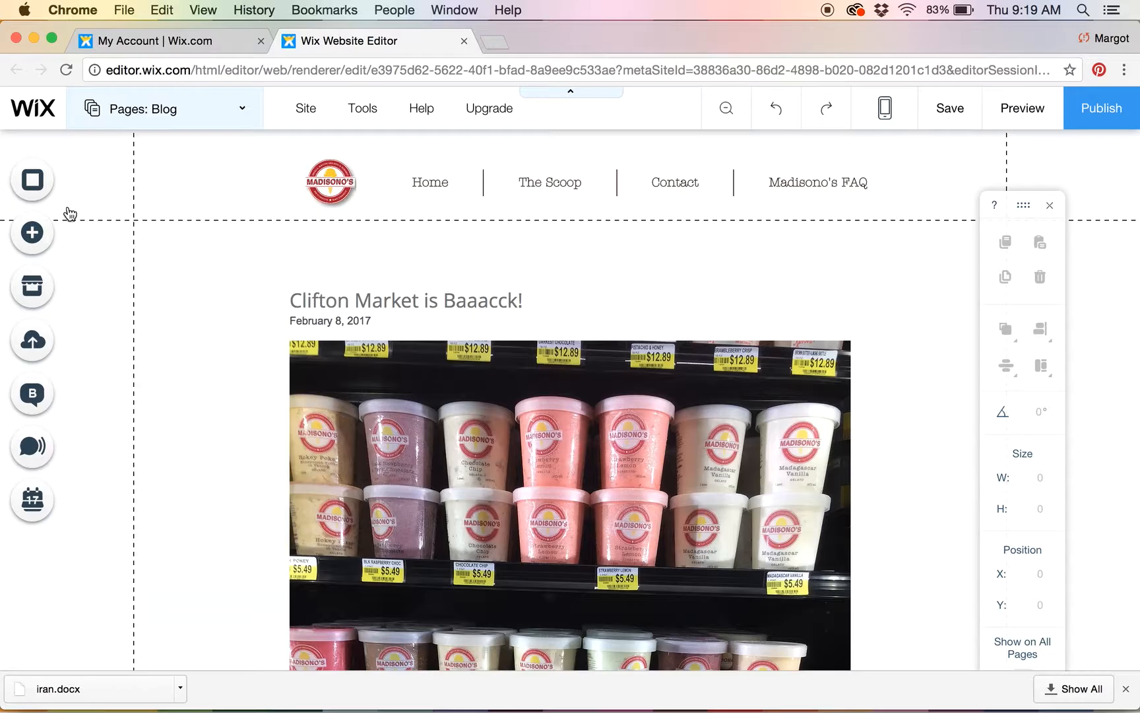
Browse the text elements that can be added to the page, including the themed text and title styles
left_click(33, 234)
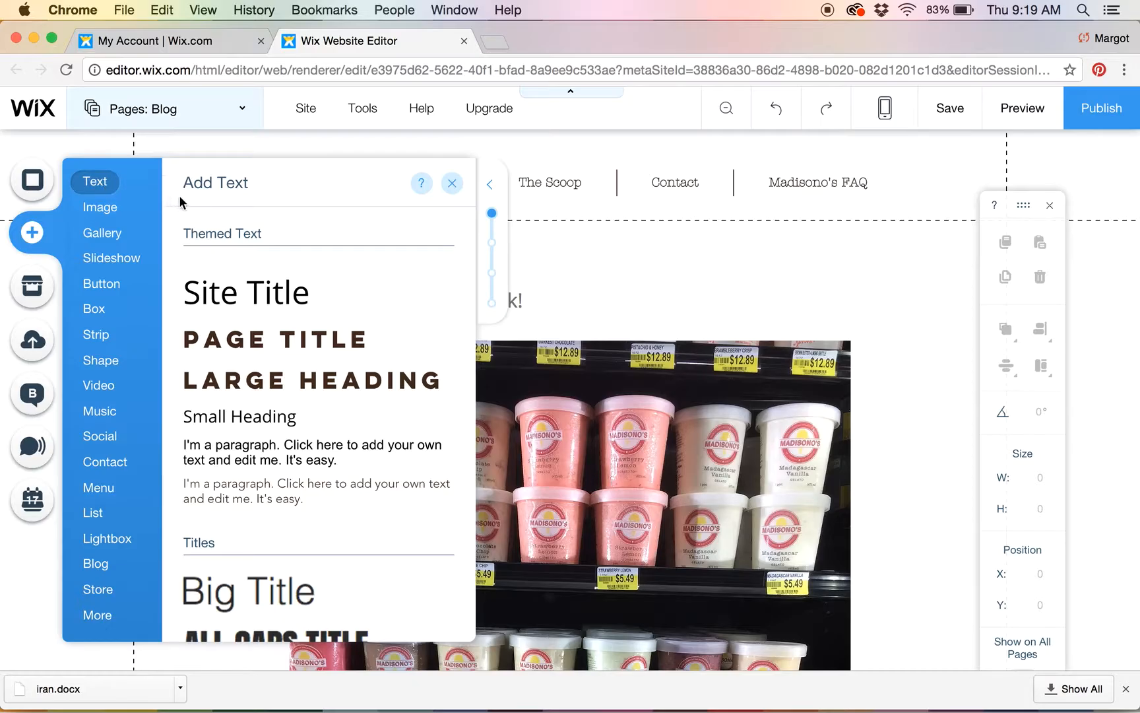
scroll(264, 353, "down", 2)
scroll(264, 355, "down", 10)
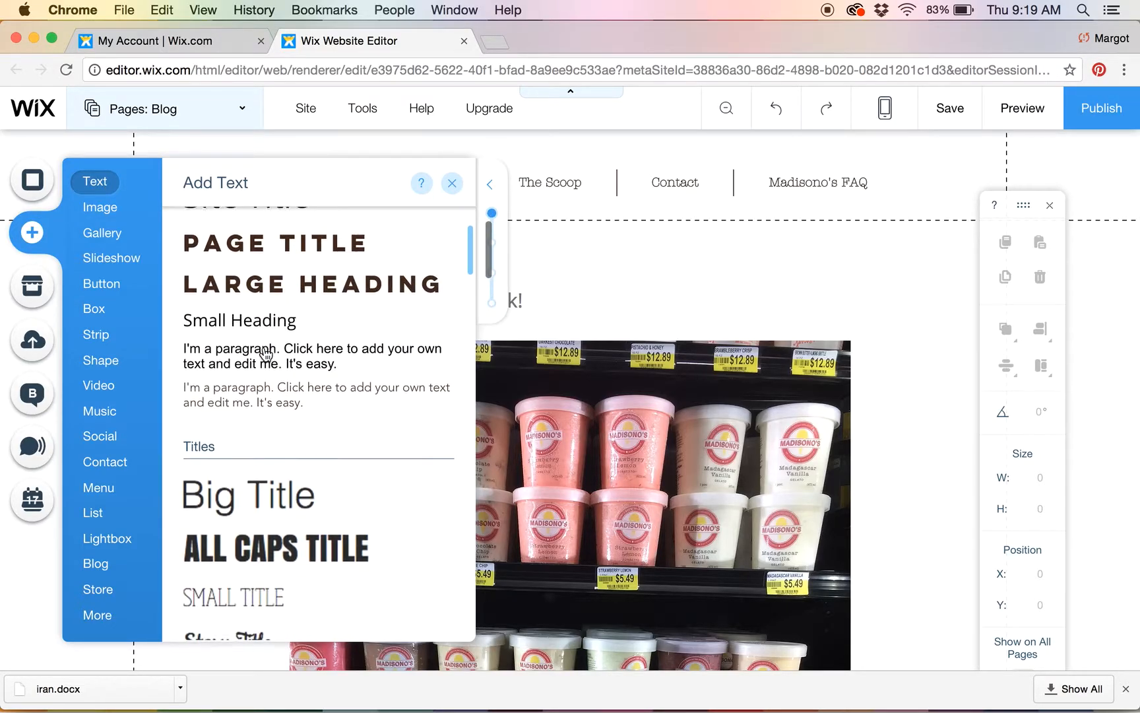
scroll(266, 354, "down", 4)
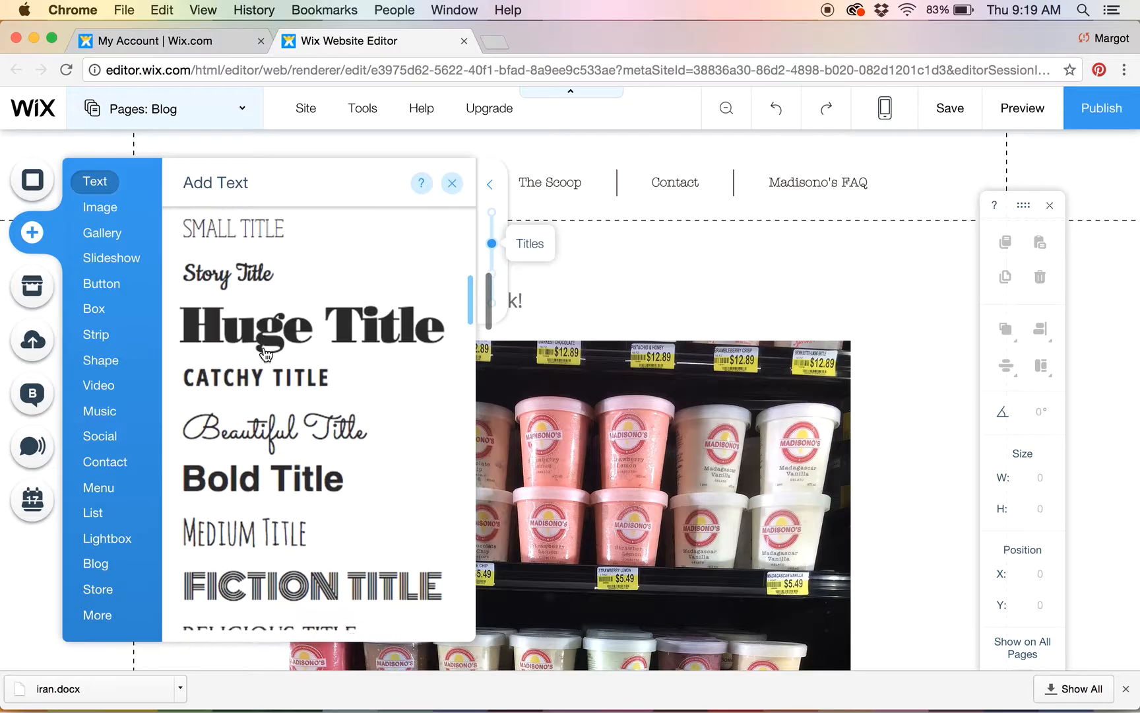
scroll(244, 478, "down", 5)
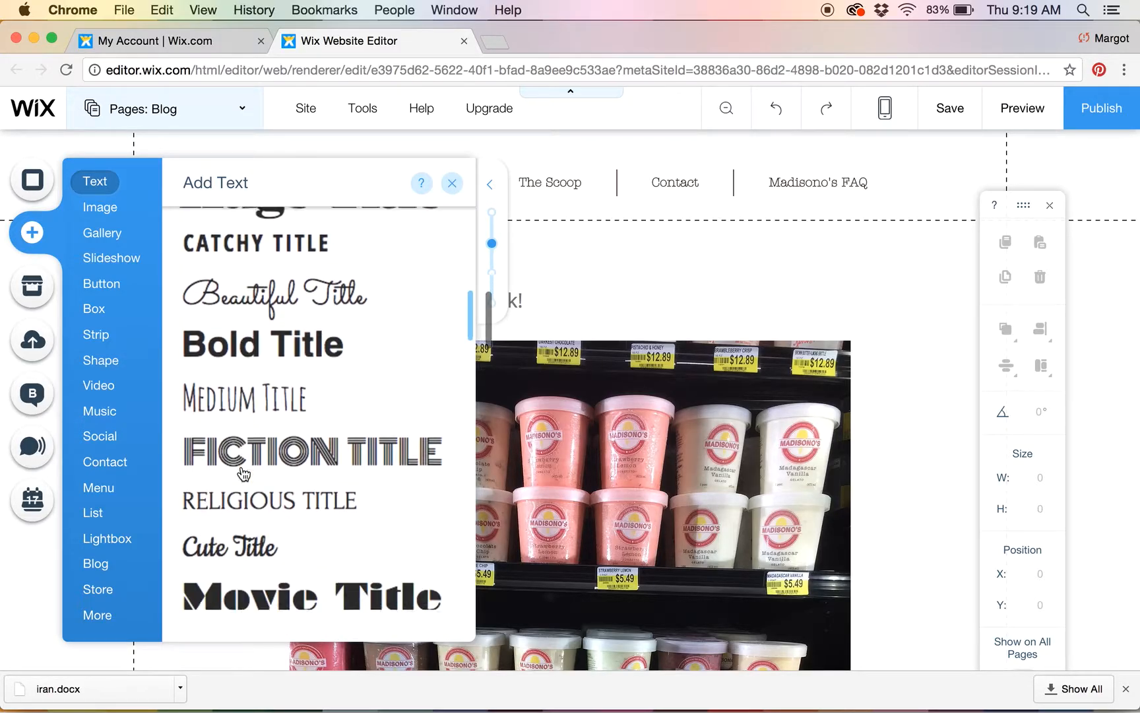
scroll(243, 474, "up", 4)
scroll(242, 472, "up", 15)
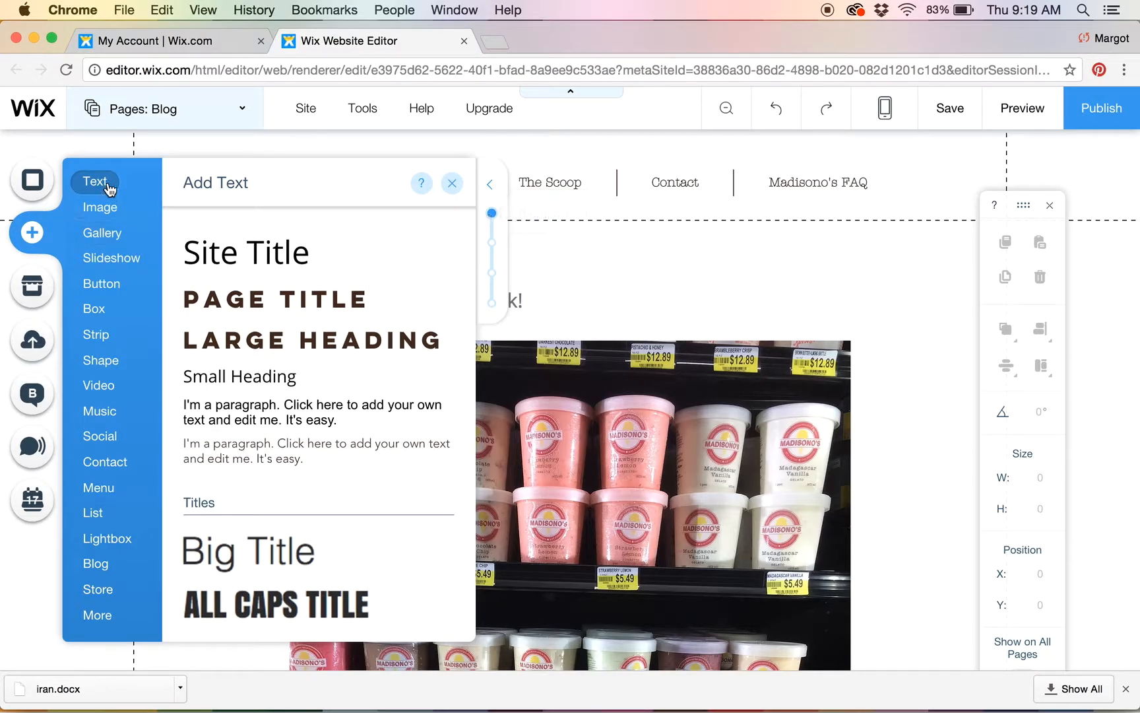
Browse the image sources that can be added to the page, including own uploads and free collections, and the grid gallery layouts
left_click(103, 209)
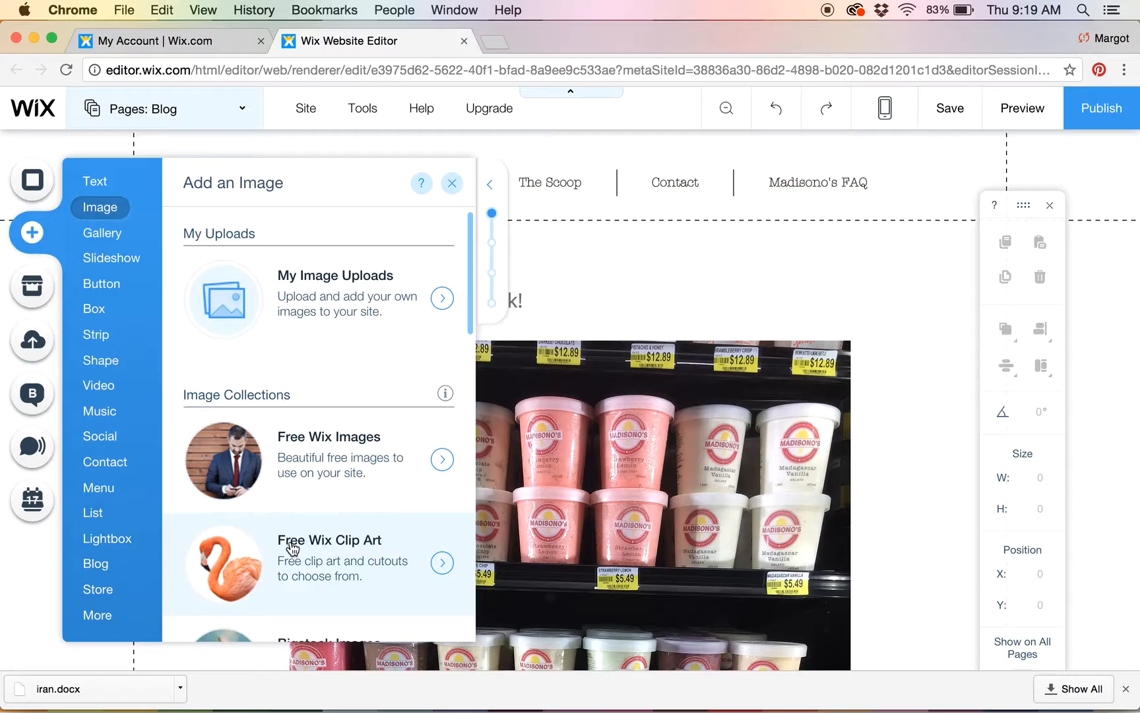
scroll(292, 552, "down", 3)
scroll(292, 552, "up", 3)
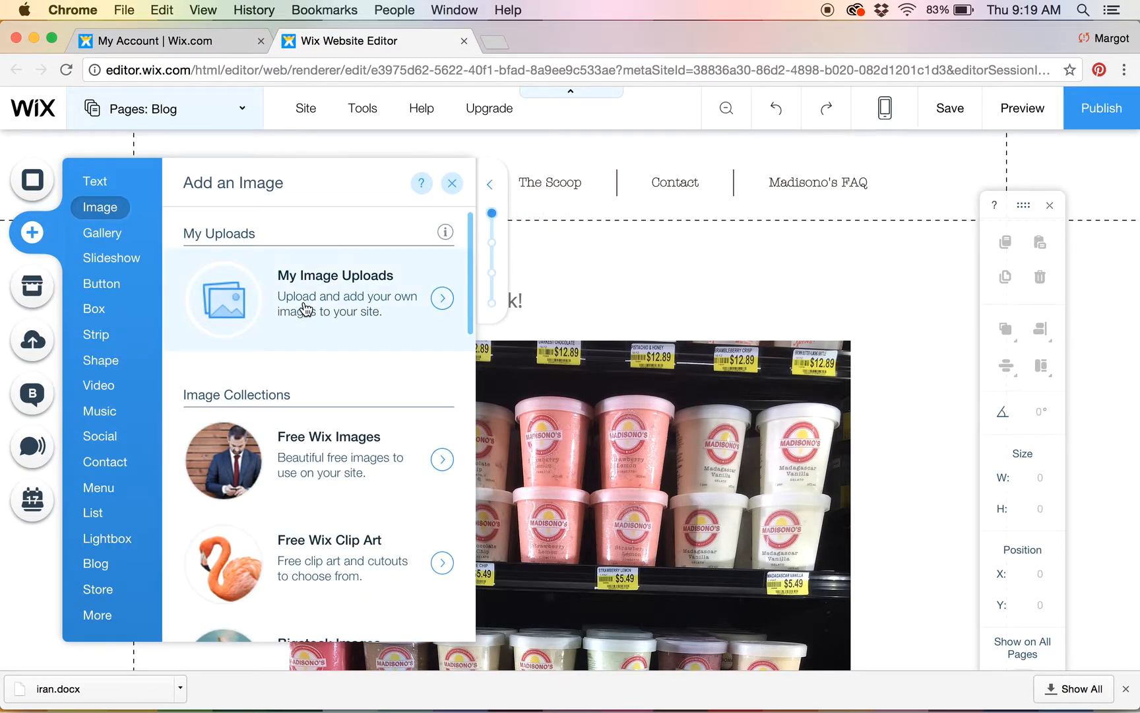
left_click(111, 235)
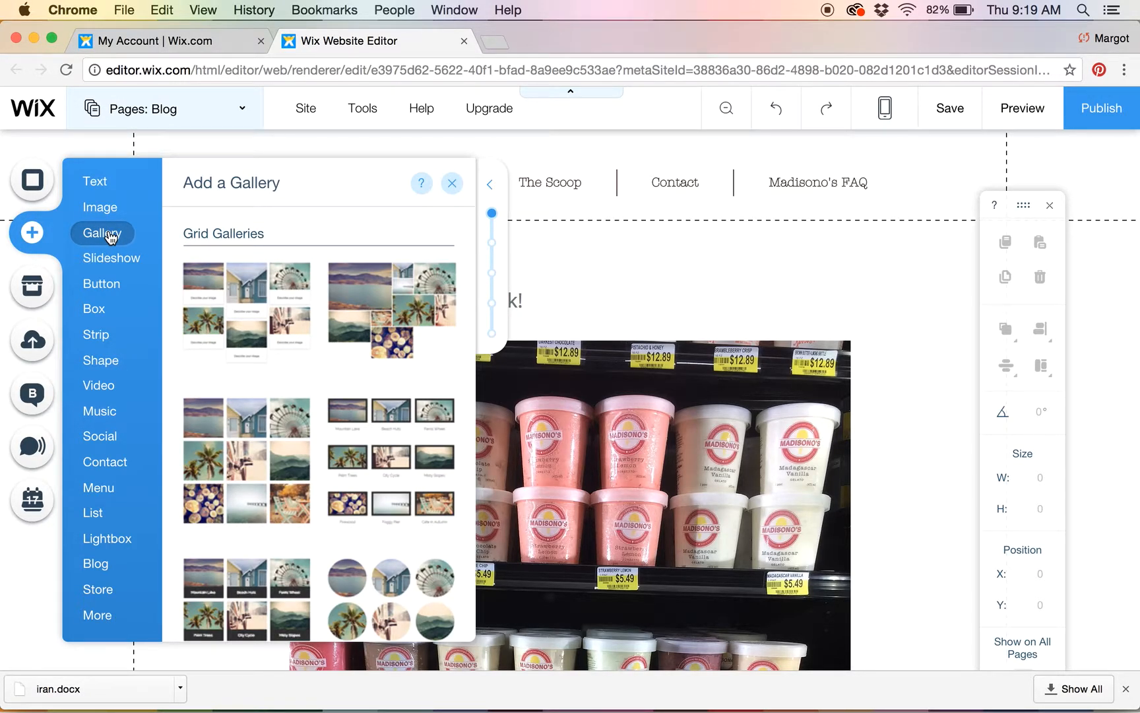
scroll(291, 429, "down", 3)
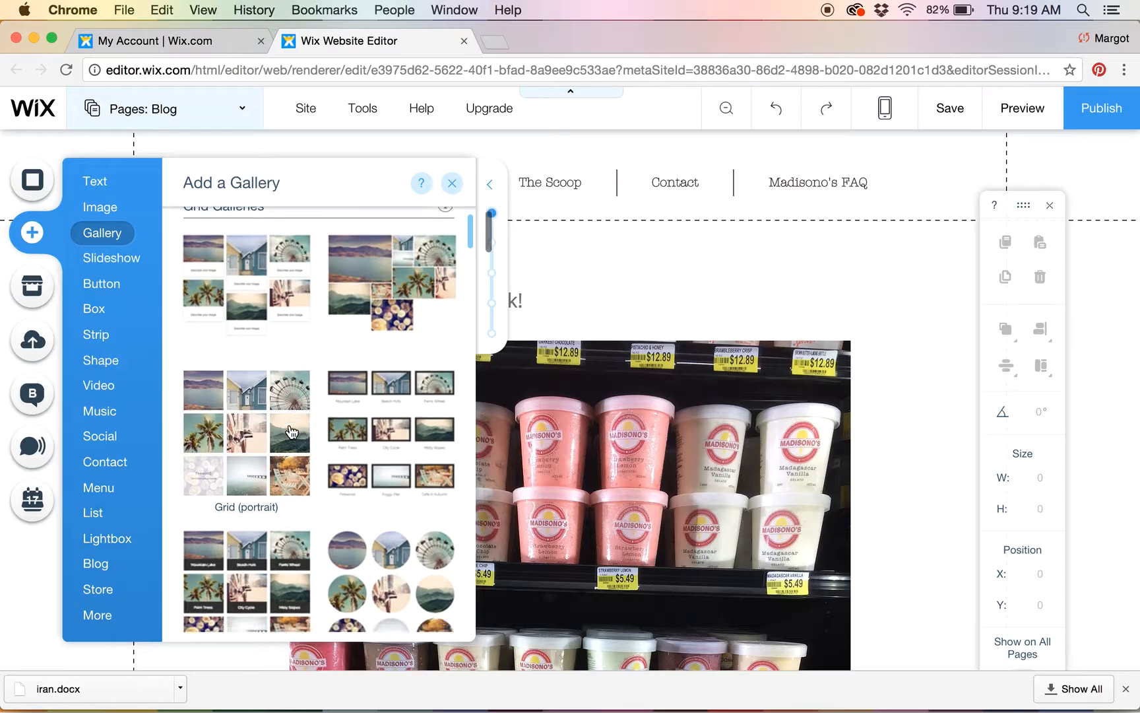
scroll(290, 431, "down", 3)
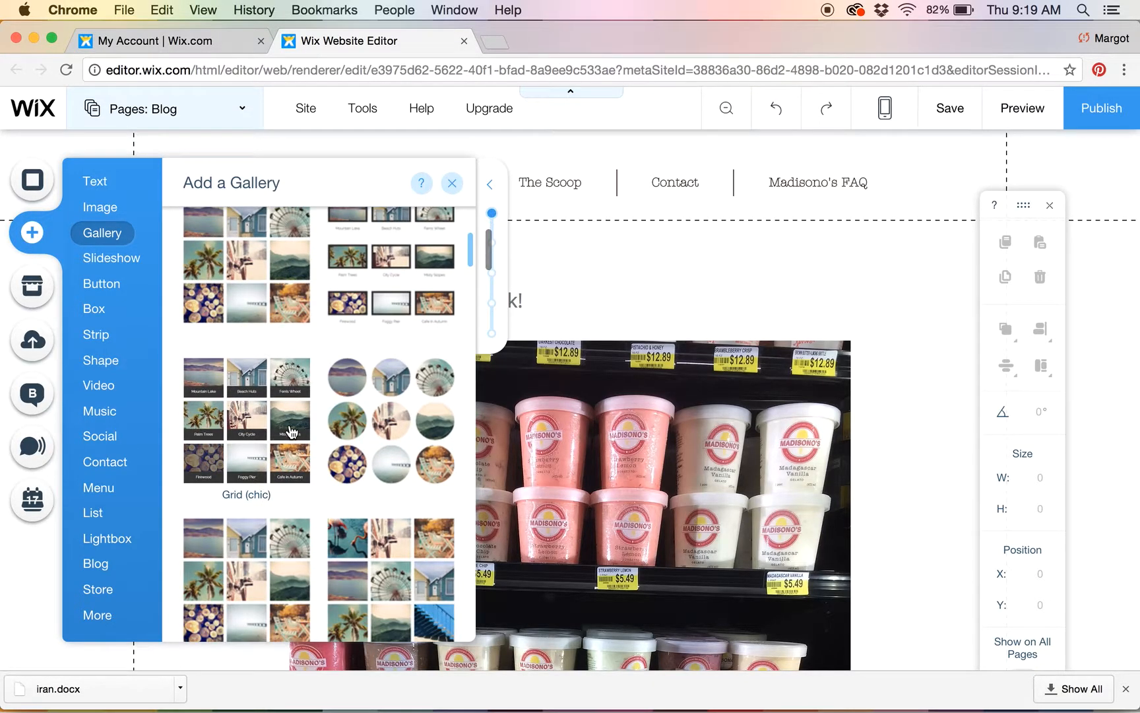
scroll(340, 487, "down", 2)
scroll(340, 492, "up", 8)
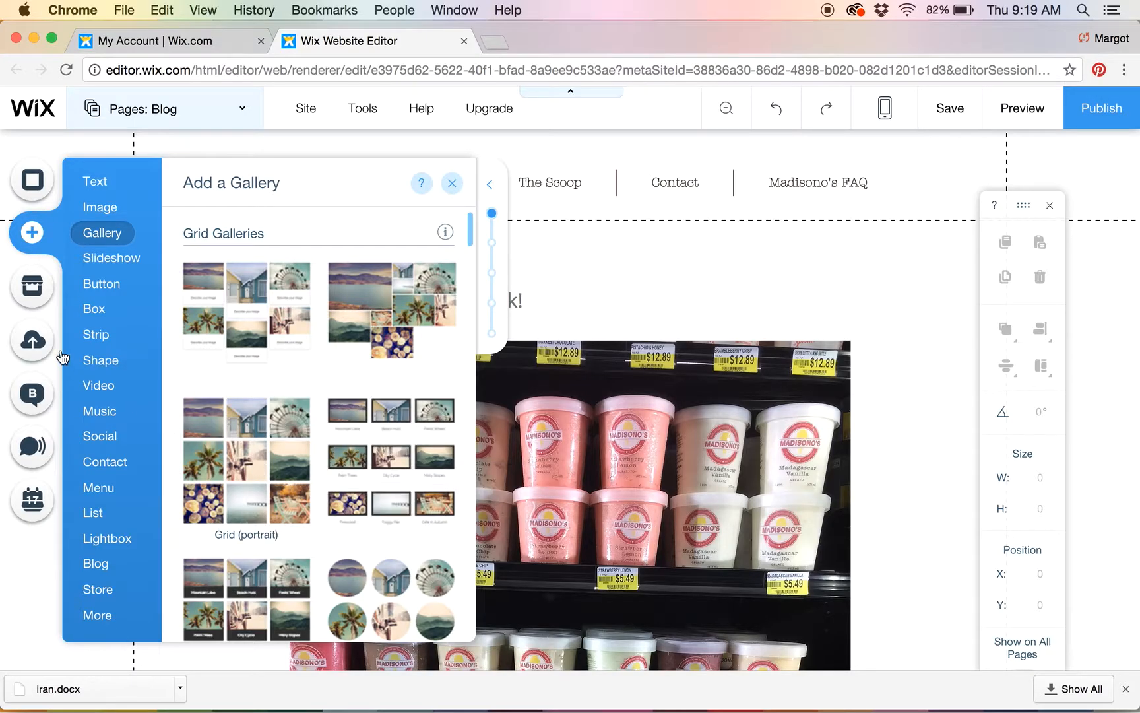
Review the full-width slideshows, the themed and text buttons, and the themed and container boxes that can be added
left_click(111, 261)
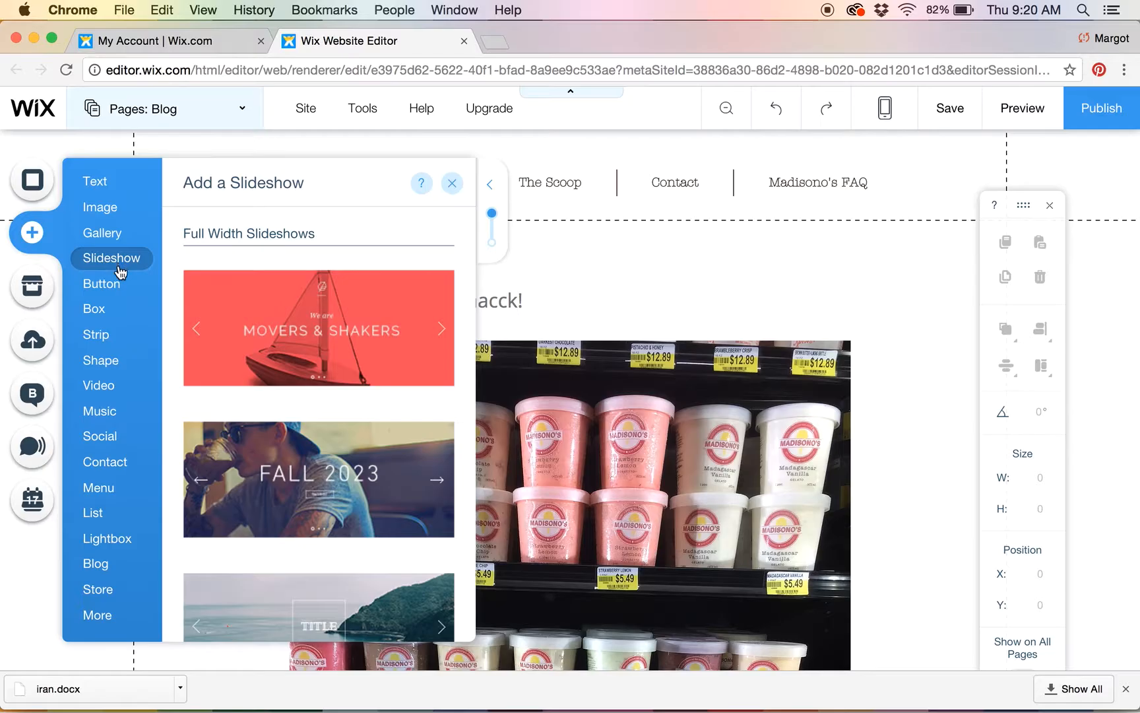
left_click(105, 287)
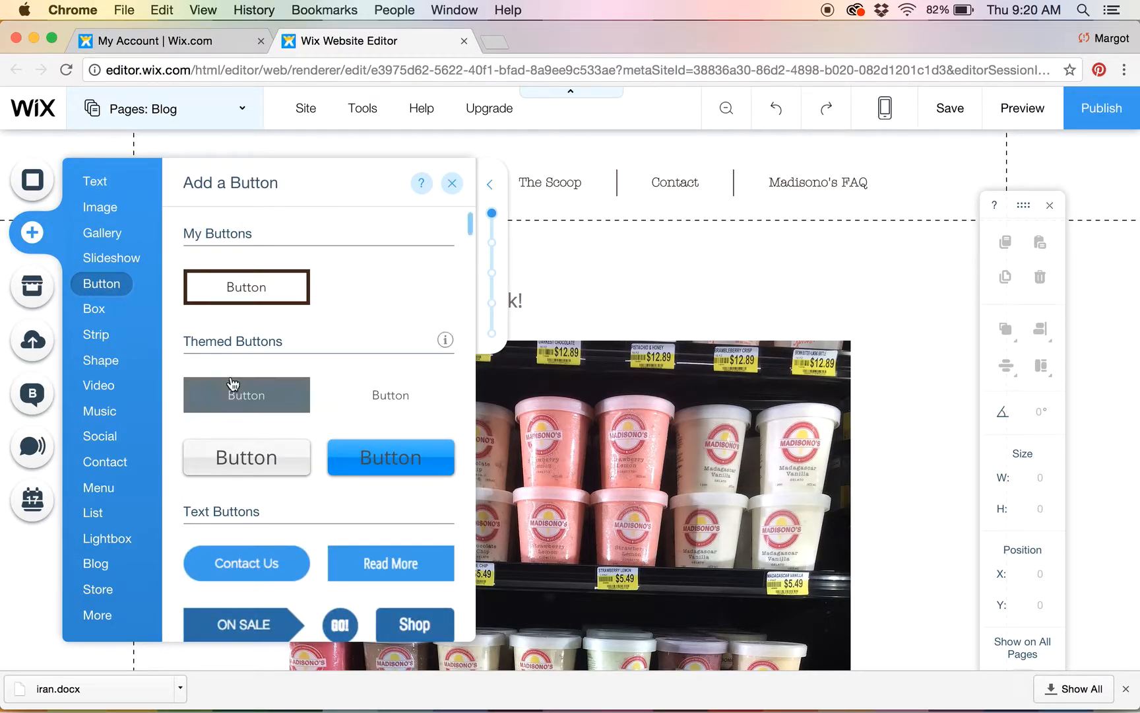
scroll(229, 372, "down", 5)
scroll(232, 385, "up", 5)
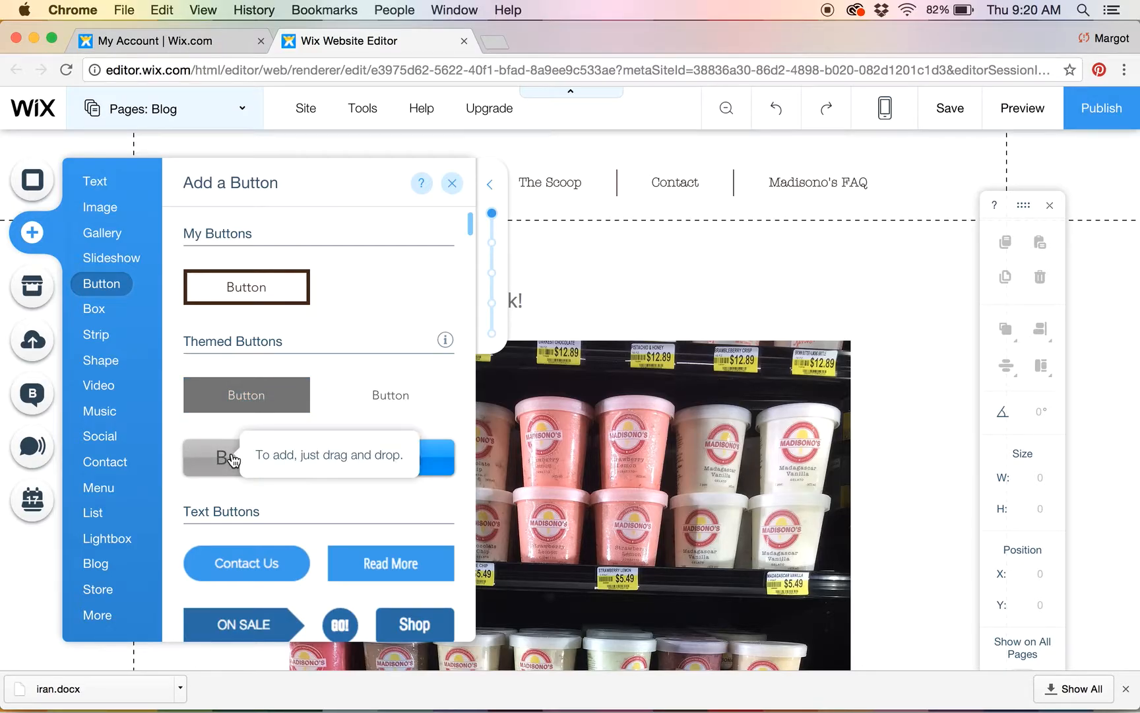
left_click(96, 311)
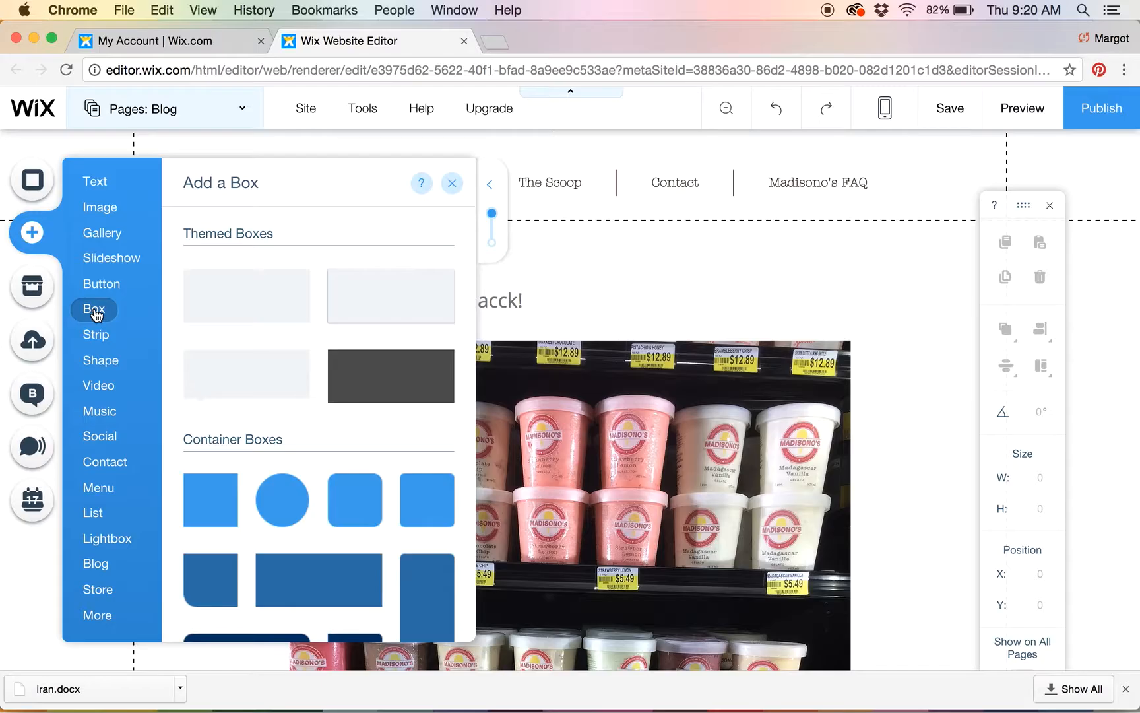
Browse the strips that can be added to the page, covering the Classic and Parallax designs
left_click(97, 337)
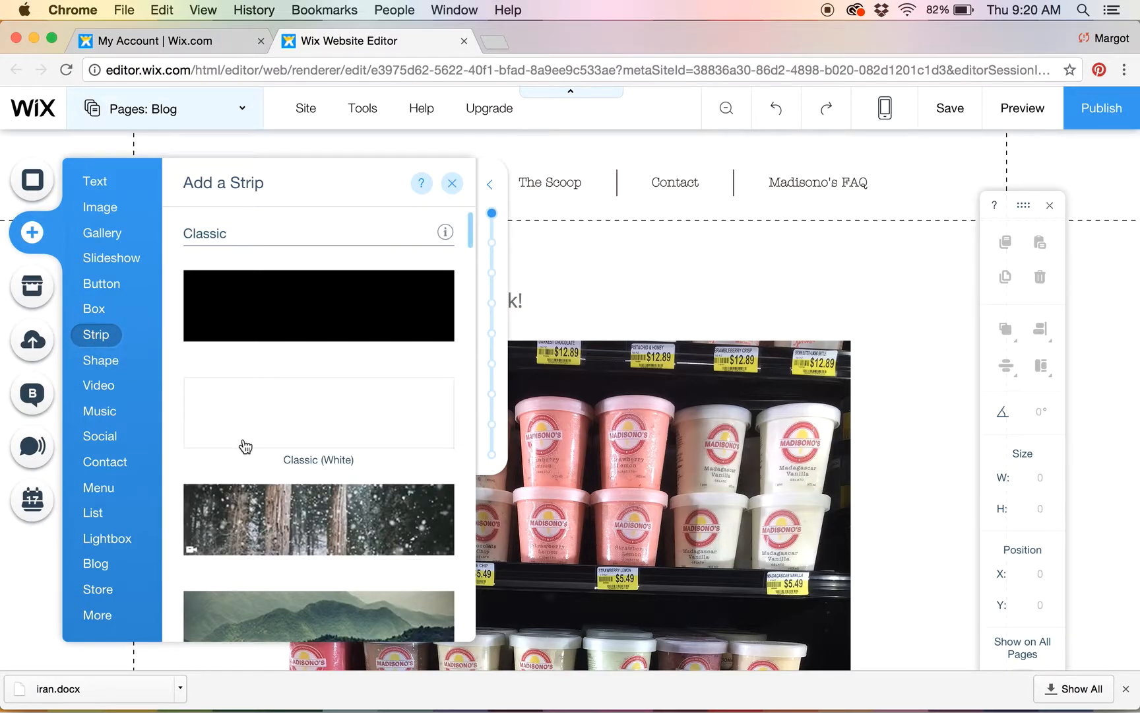
scroll(243, 446, "down", 5)
scroll(243, 446, "down", 3)
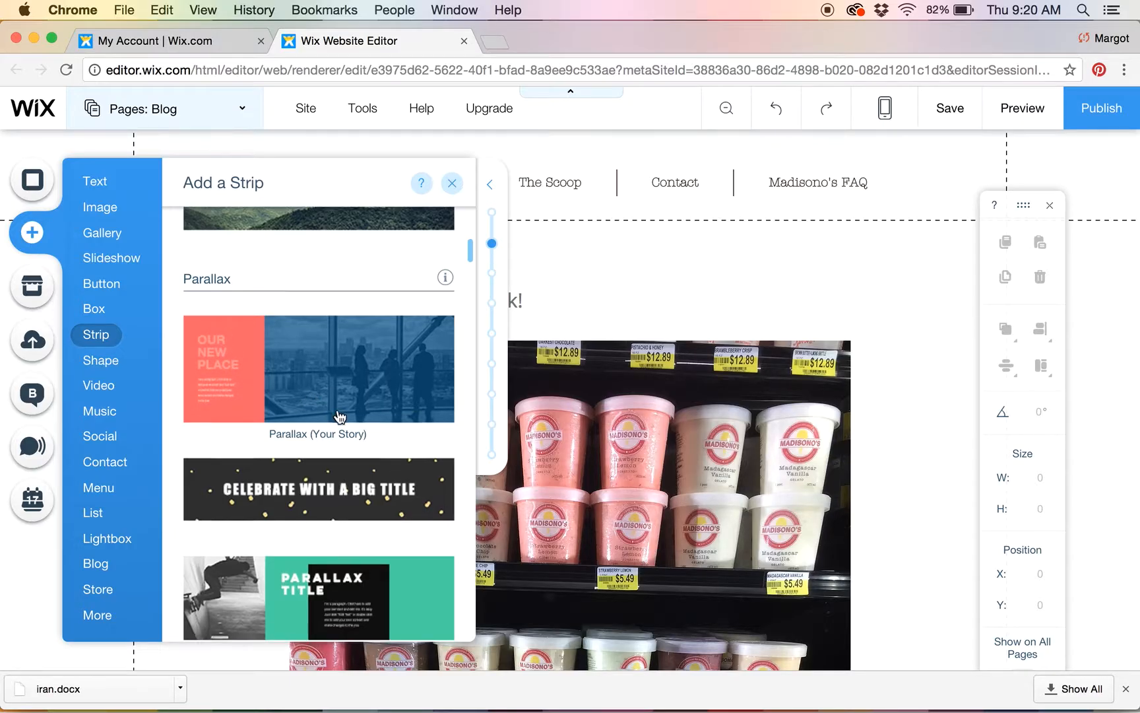
scroll(338, 408, "down", 1)
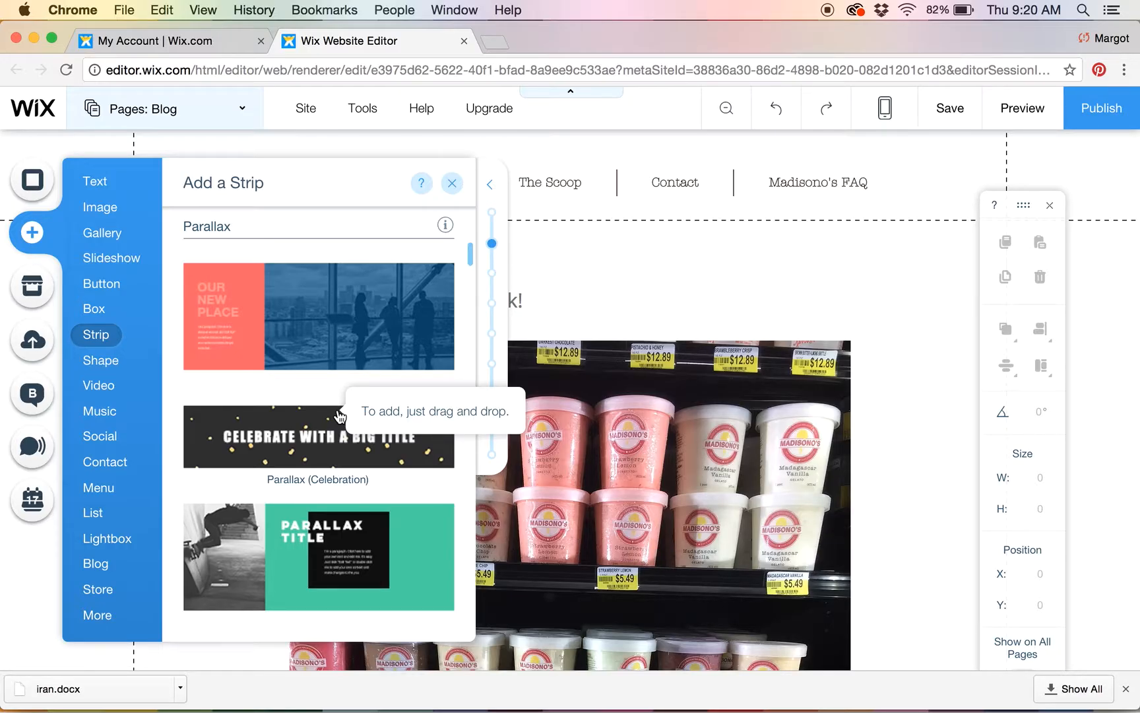
scroll(339, 416, "down", 5)
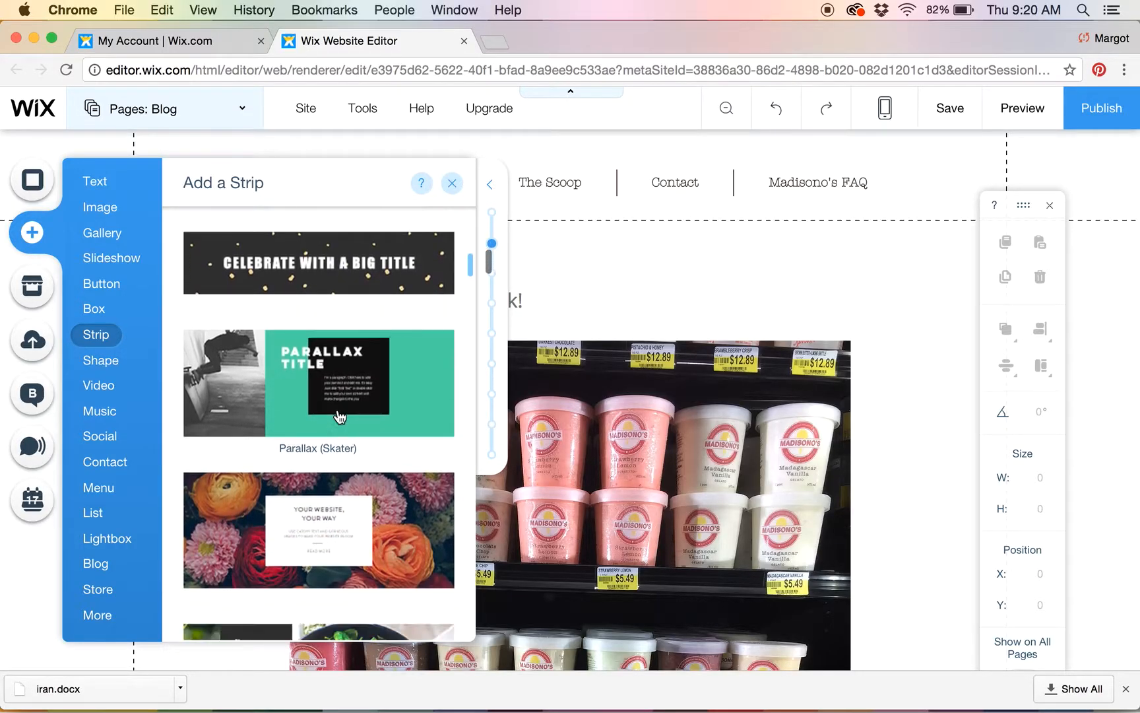
scroll(340, 416, "down", 4)
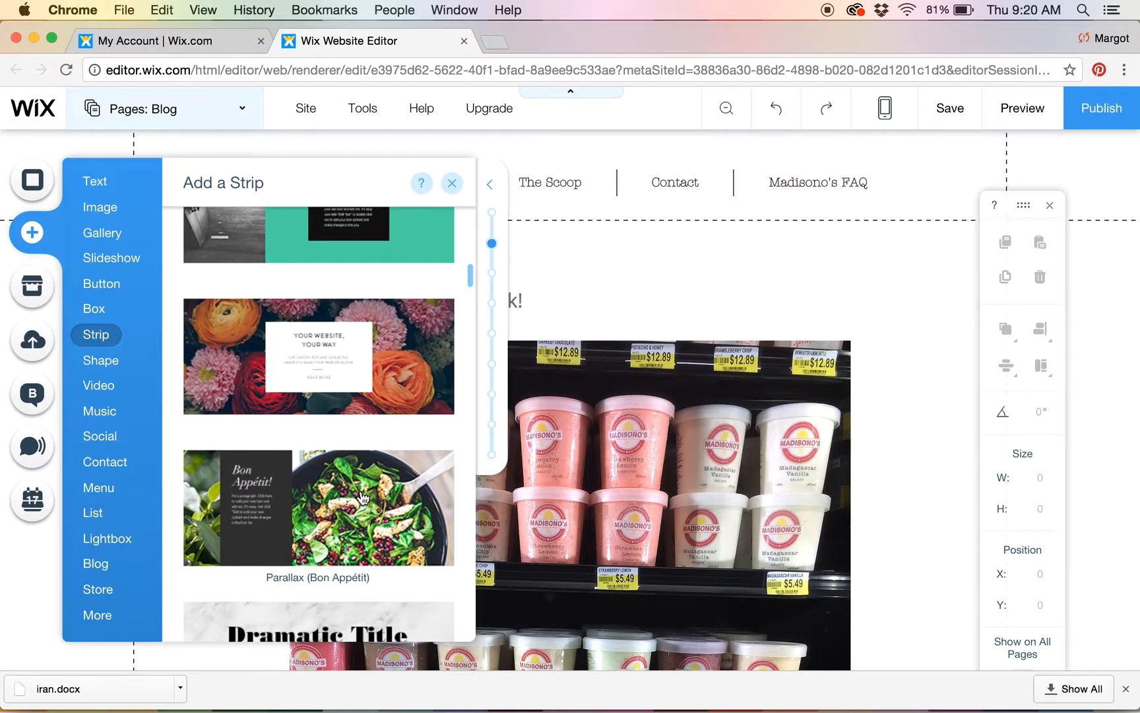
scroll(363, 492, "down", 3)
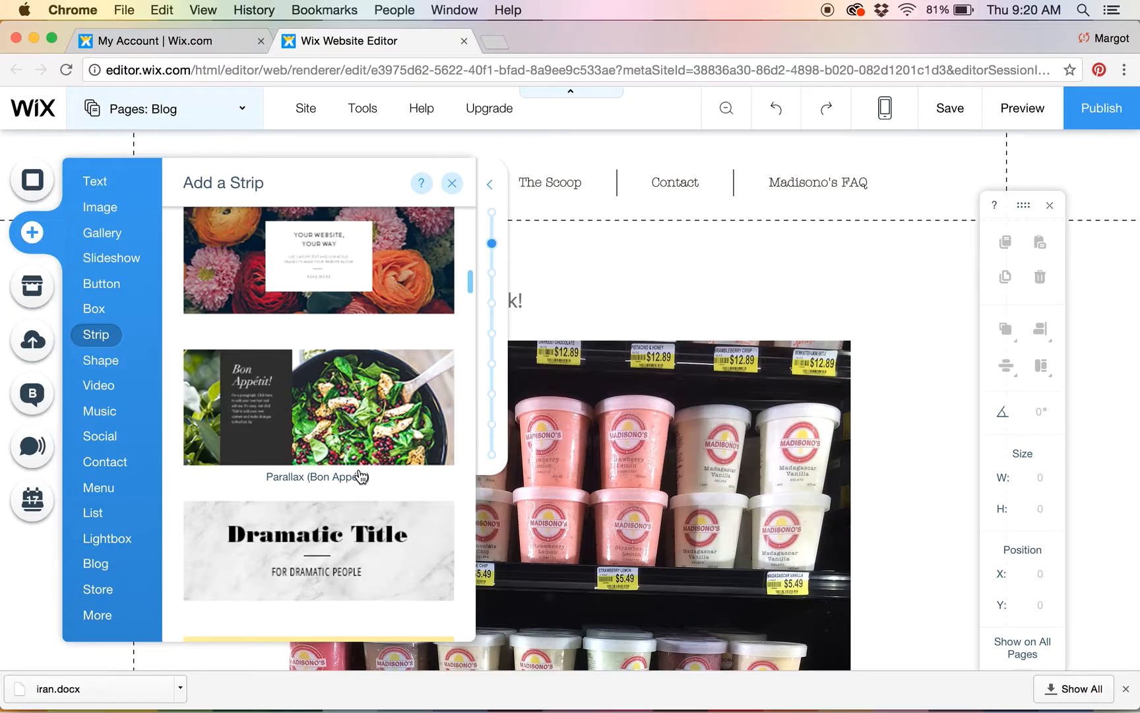
scroll(362, 482, "down", 5)
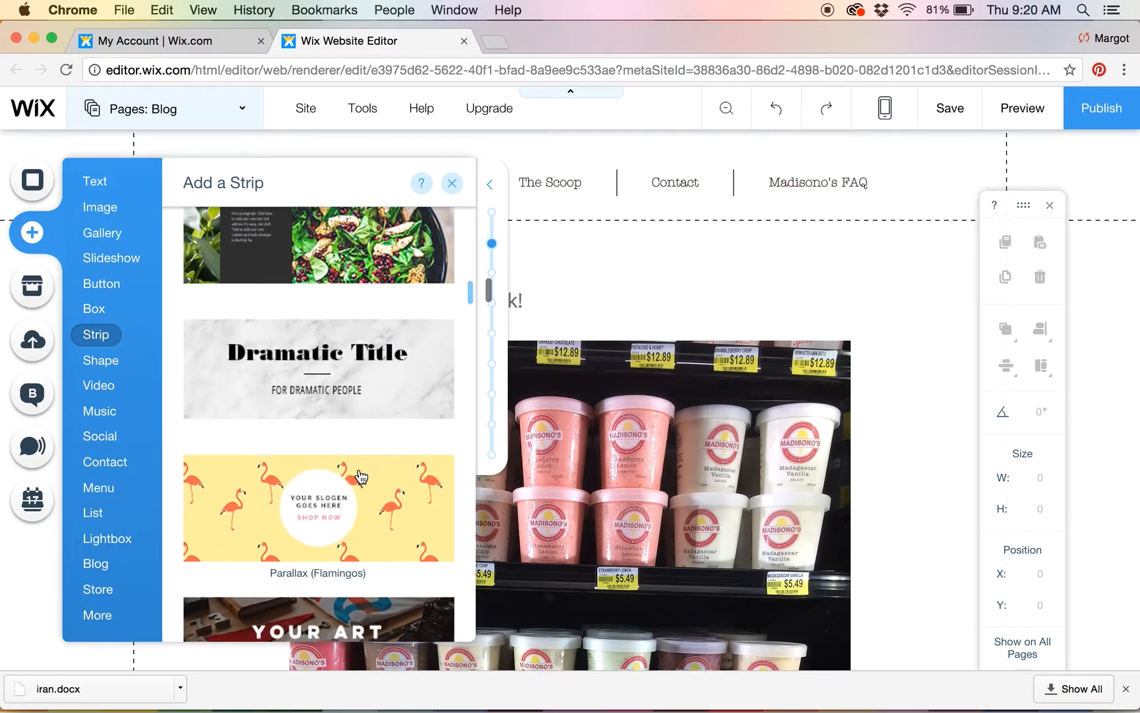
scroll(361, 476, "up", 10)
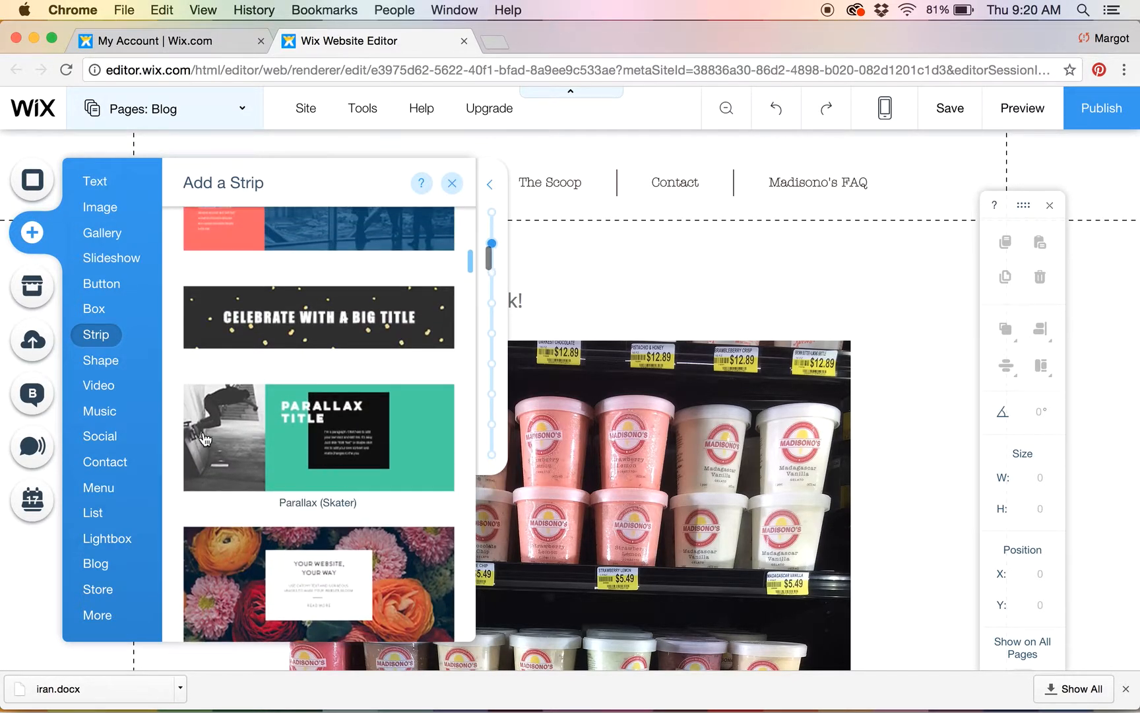
scroll(325, 452, "up", 3)
scroll(324, 452, "up", 6)
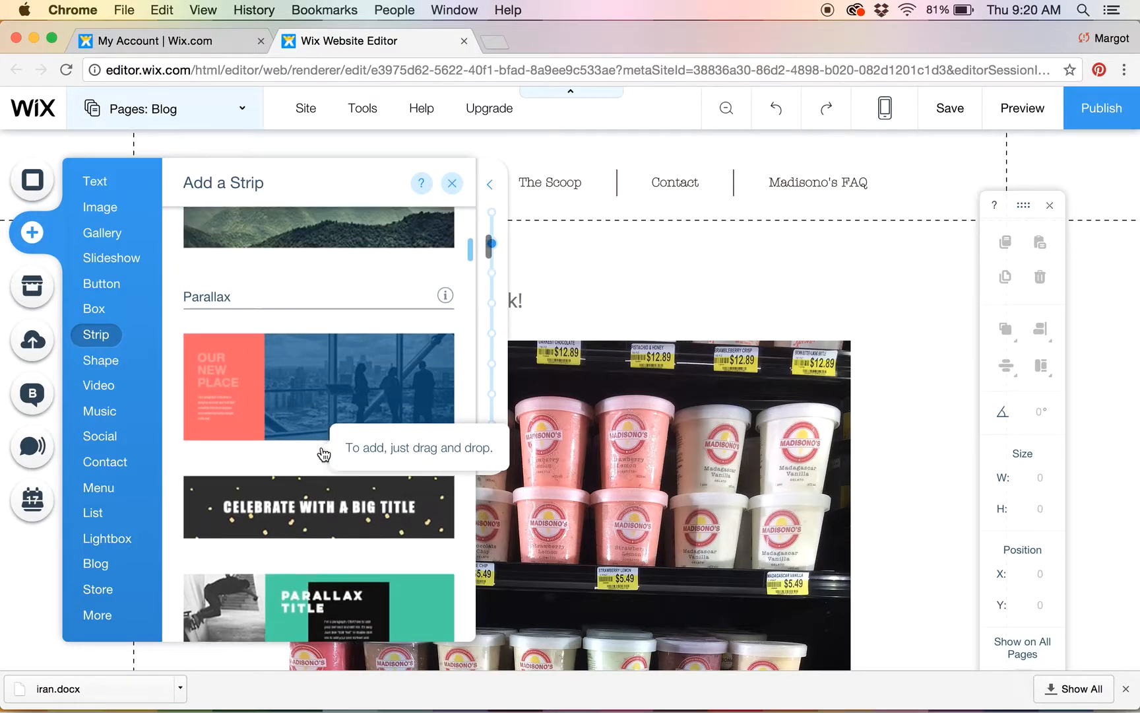
scroll(323, 453, "up", 4)
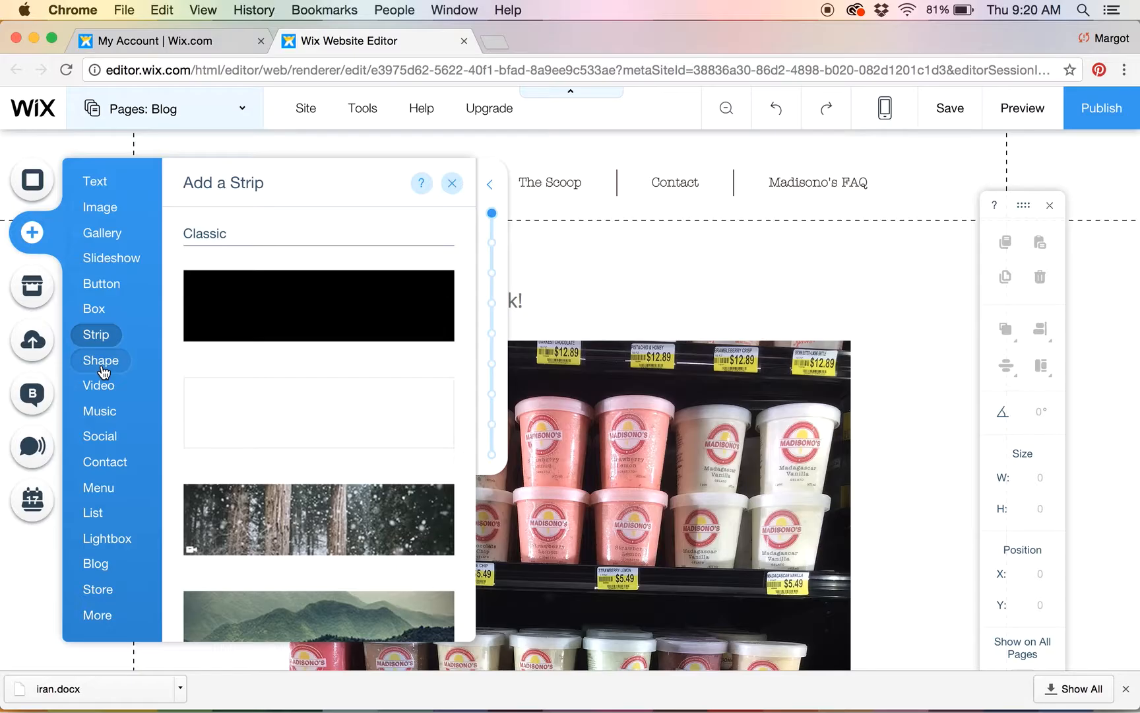
Browse the shapes that can be added, from themed lines, basic shapes and arrows to icons, badges, decorative shapes and Animals & Nature
mouse_move(103, 371)
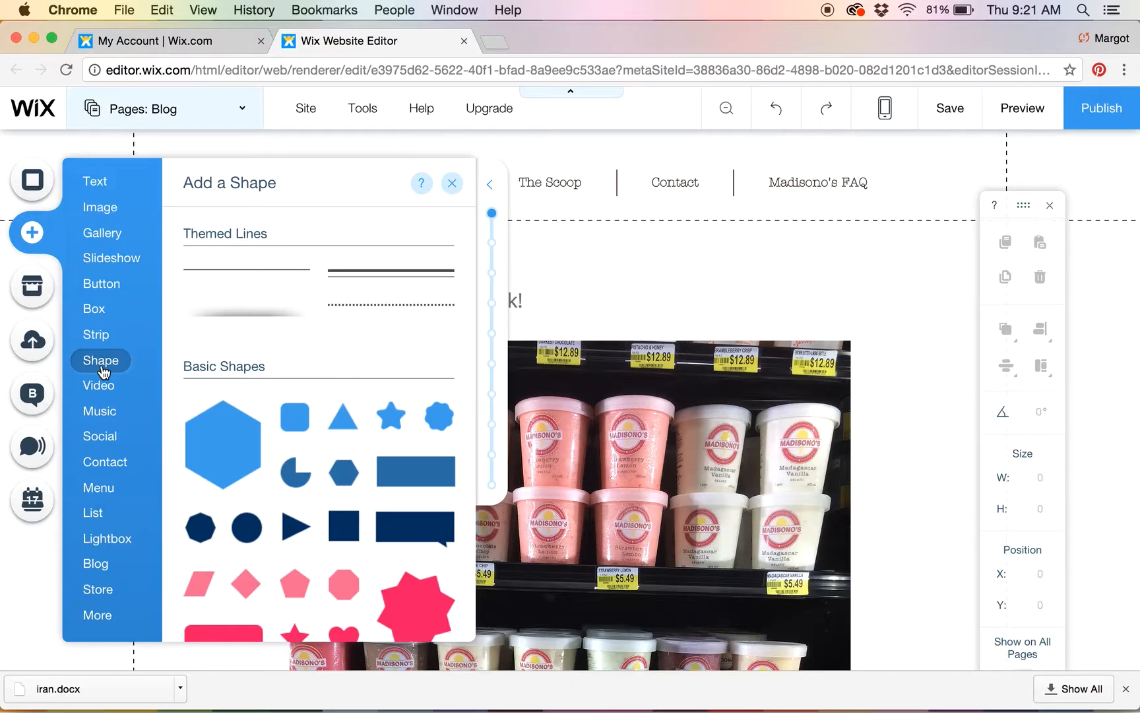
scroll(274, 445, "down", 8)
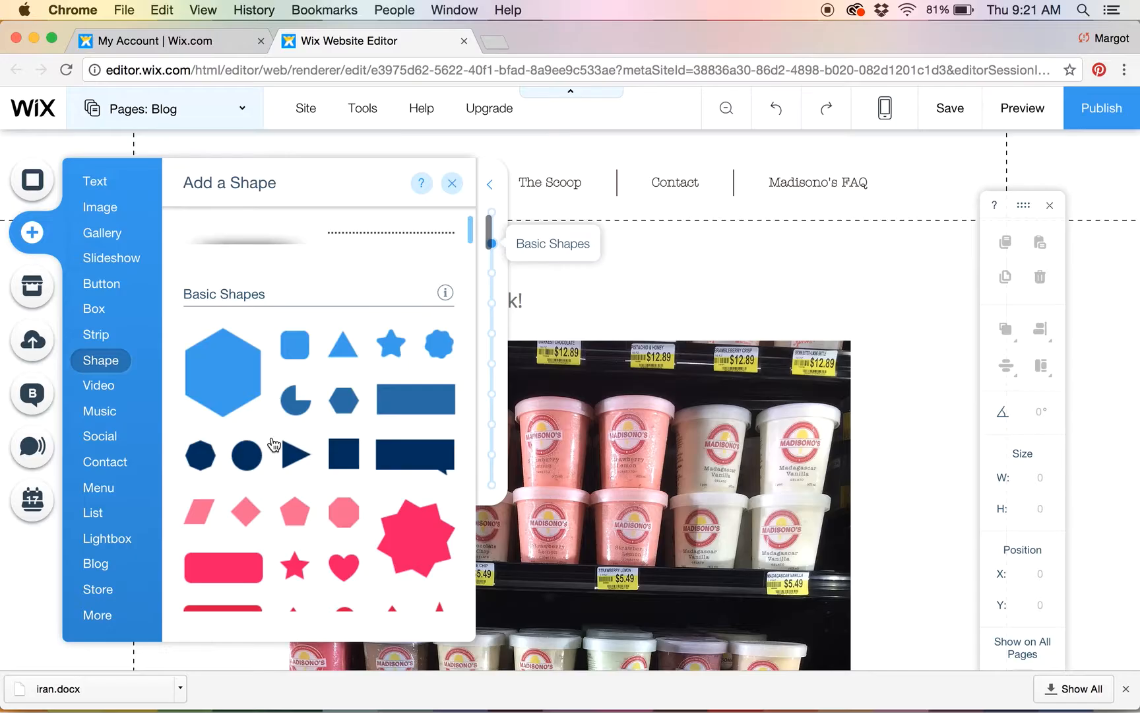
scroll(274, 445, "down", 10)
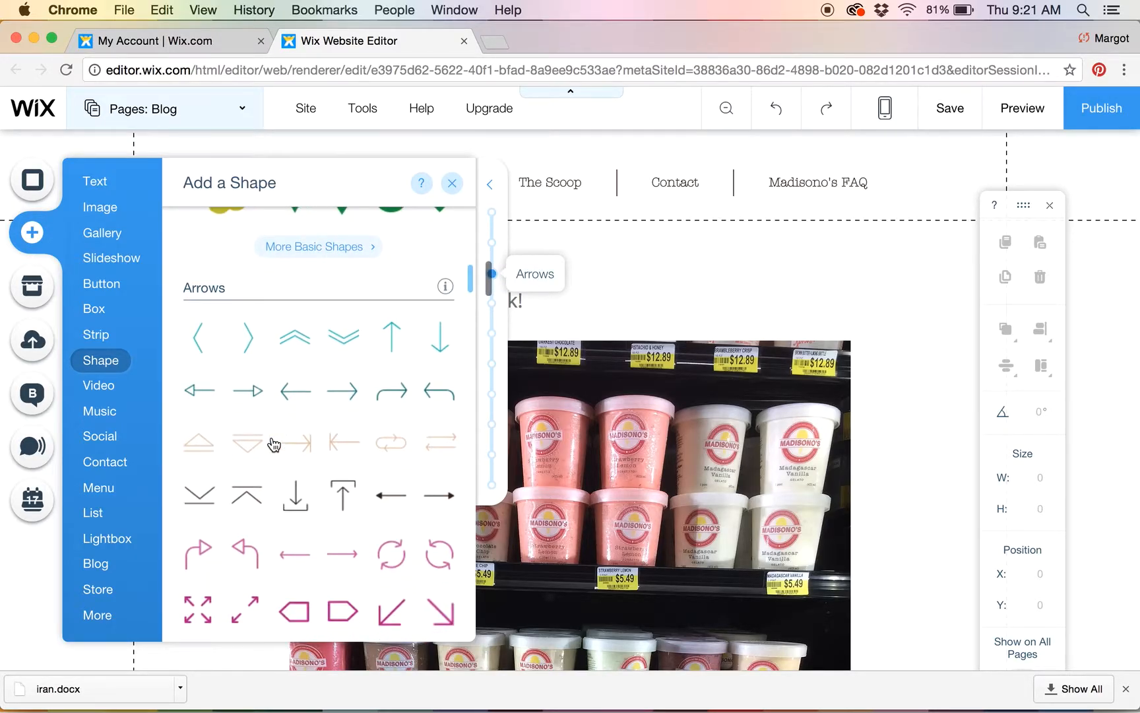
scroll(274, 445, "down", 8)
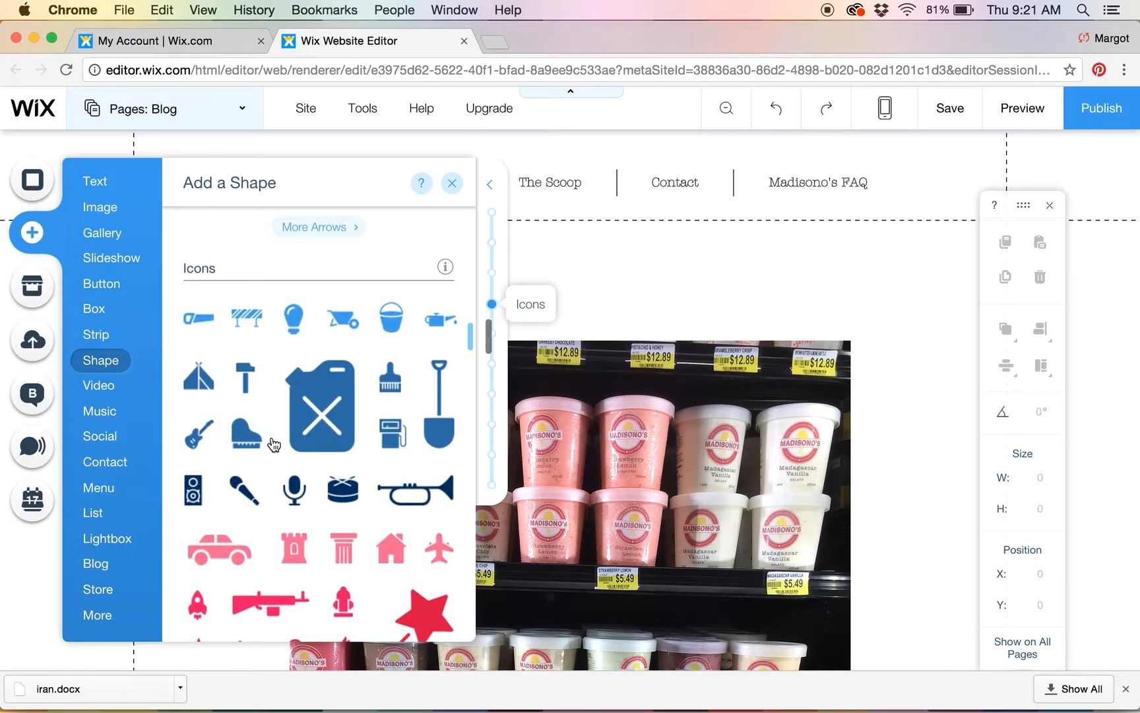
scroll(274, 445, "down", 18)
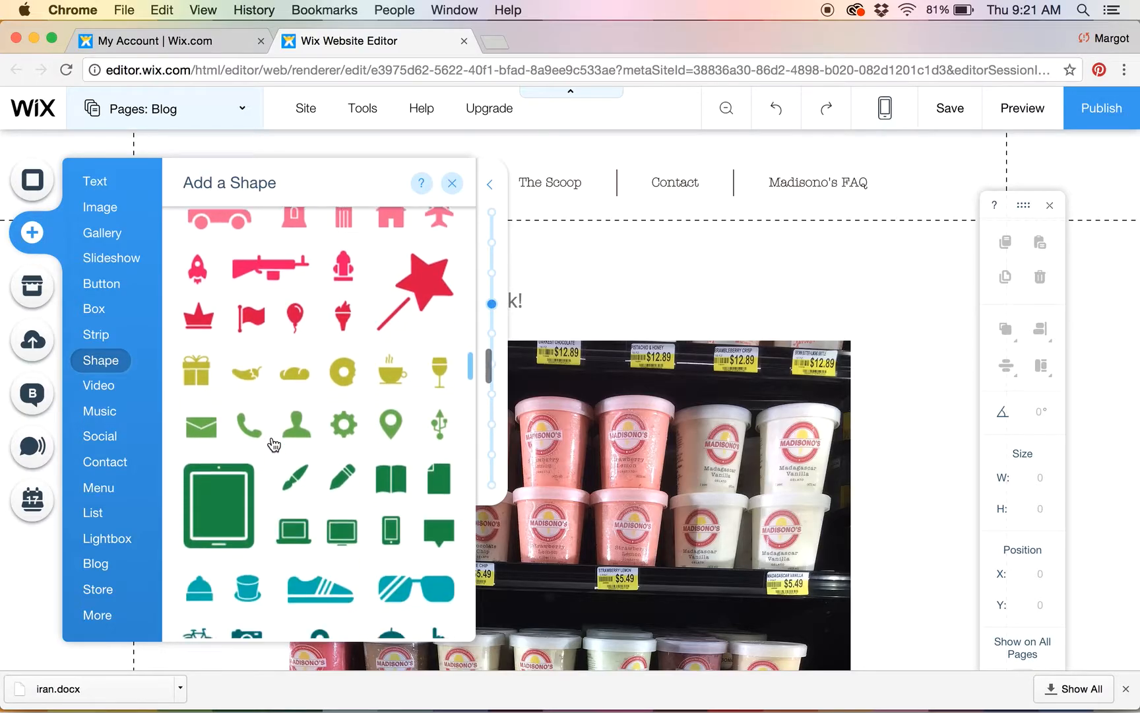
scroll(272, 437, "down", 11)
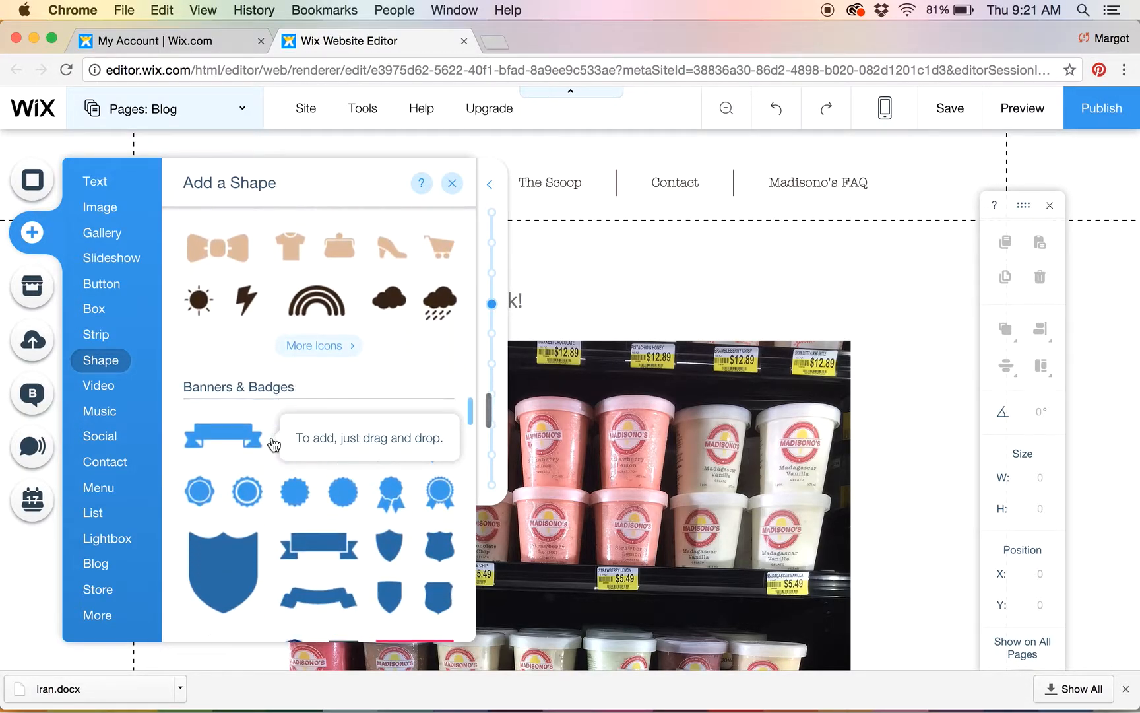
scroll(274, 445, "down", 13)
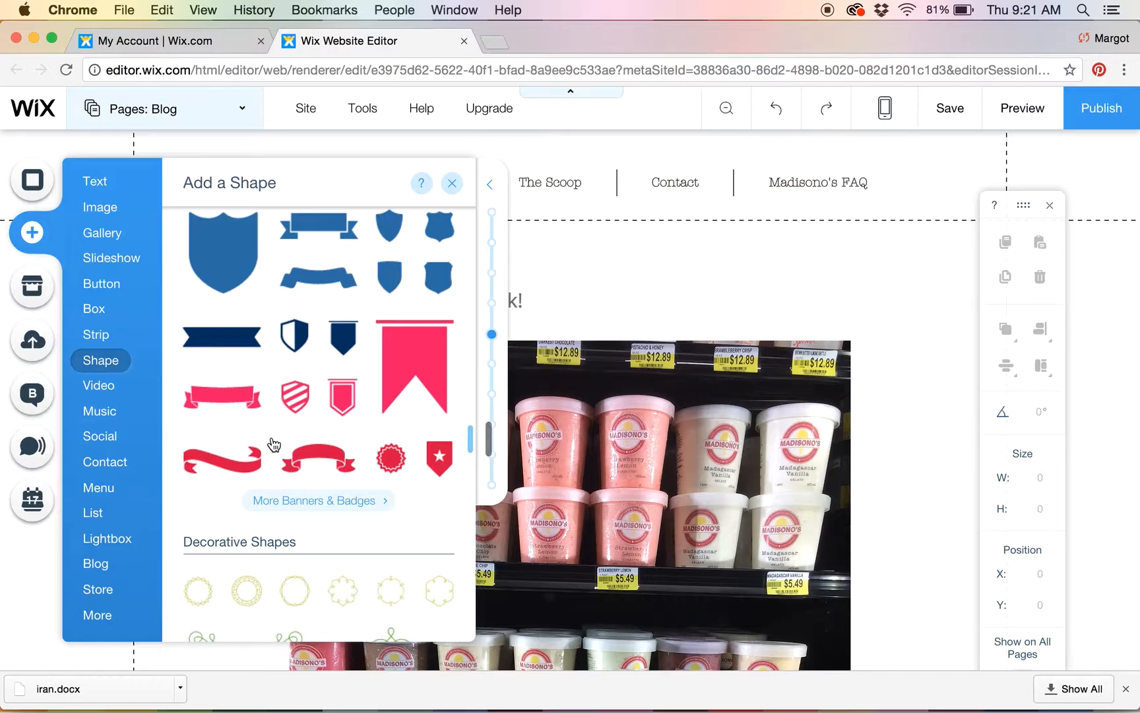
scroll(274, 445, "down", 6)
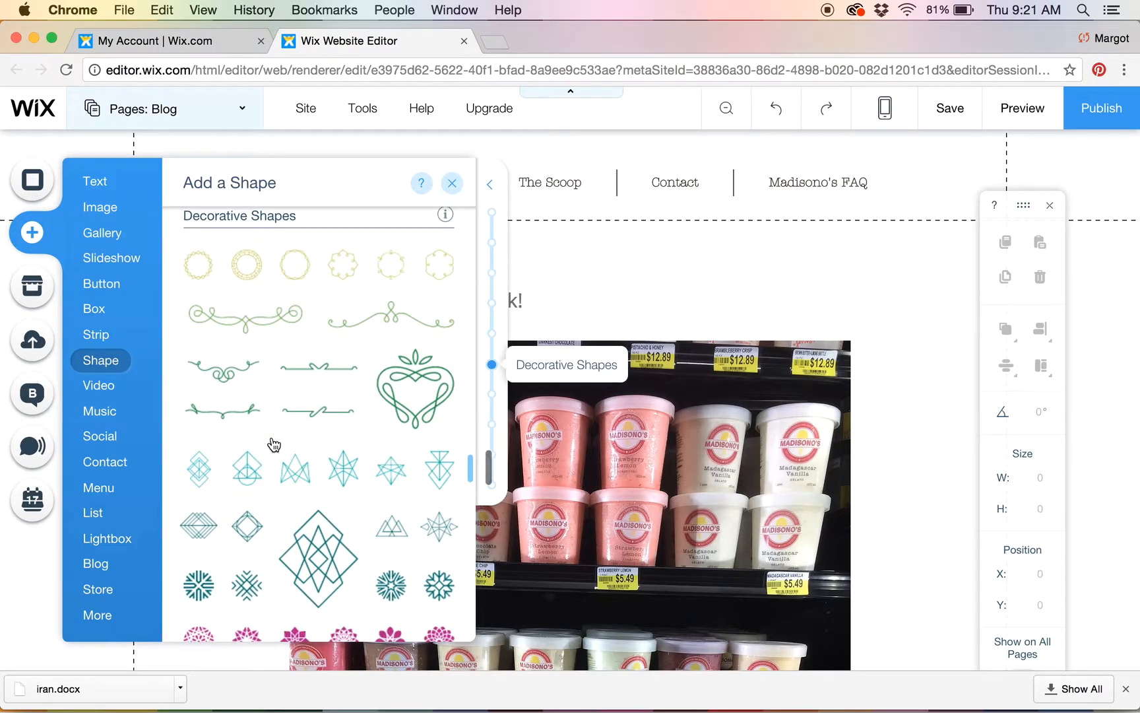
scroll(274, 444, "down", 6)
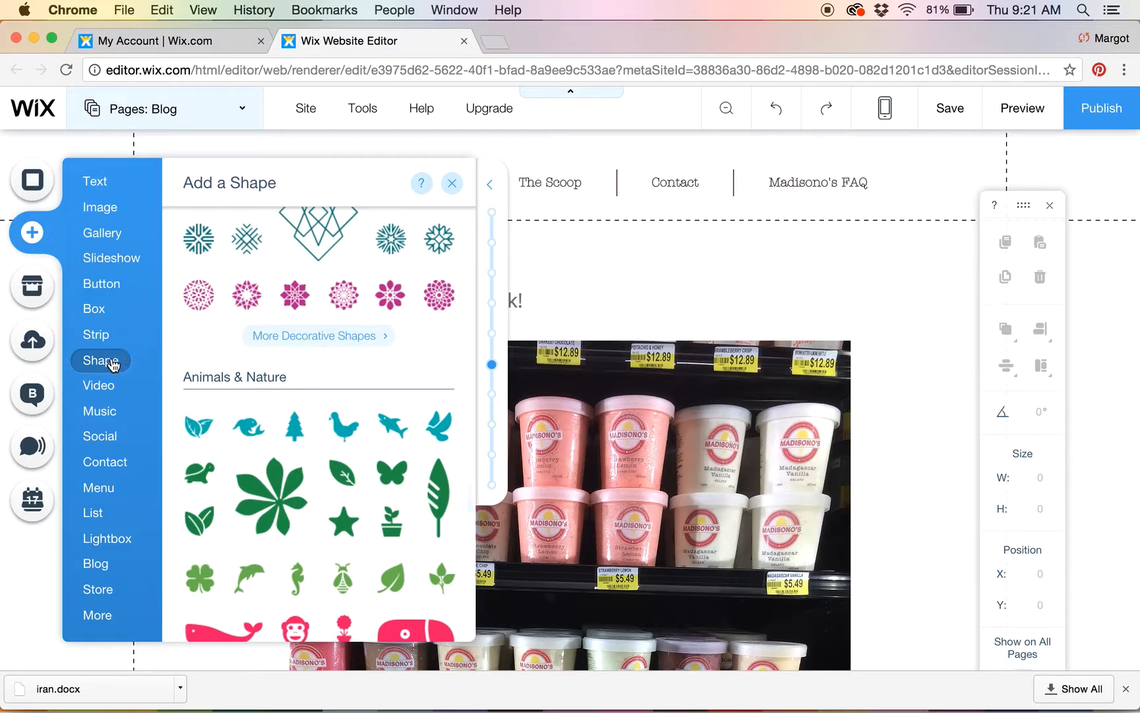
Review the video players that can be added, including YouTube, Vimeo and Wix Video, and the themed and Wix Music players
left_click(100, 387)
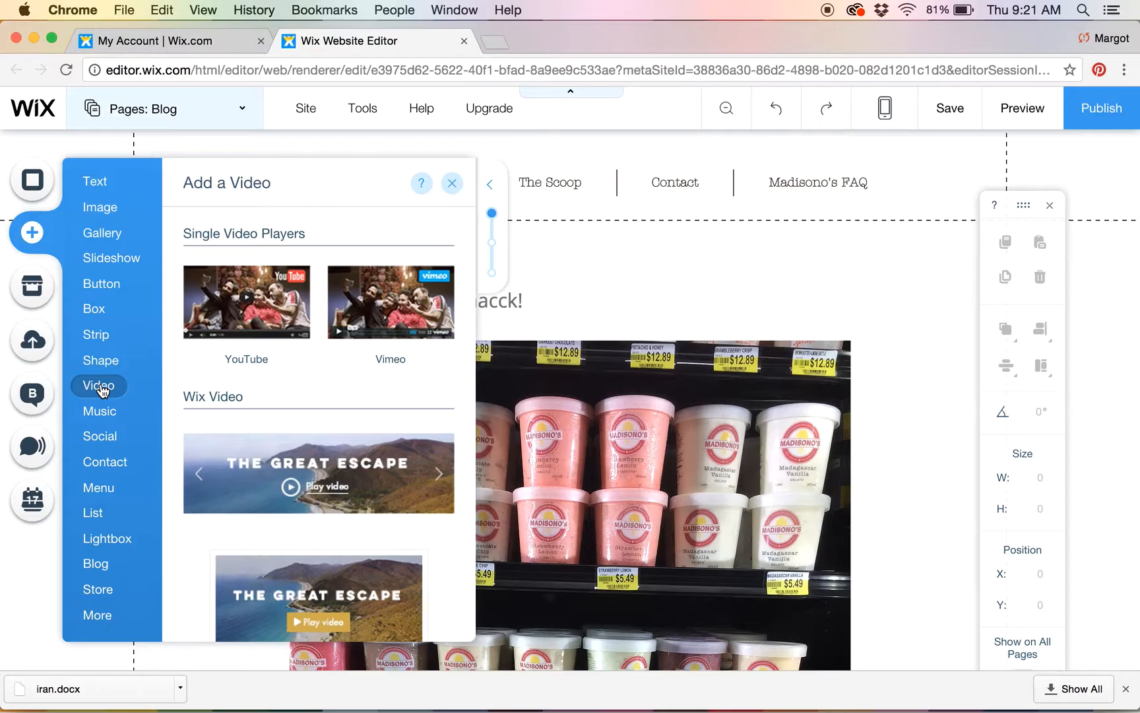
scroll(323, 495, "down", 5)
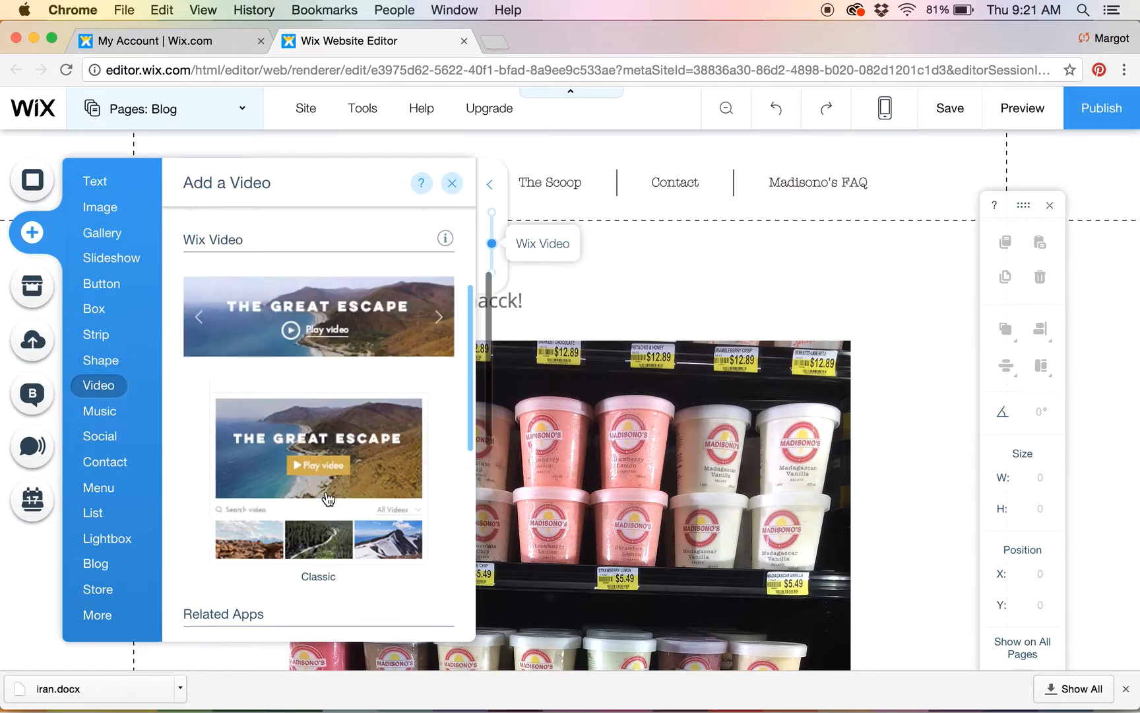
scroll(328, 500, "up", 5)
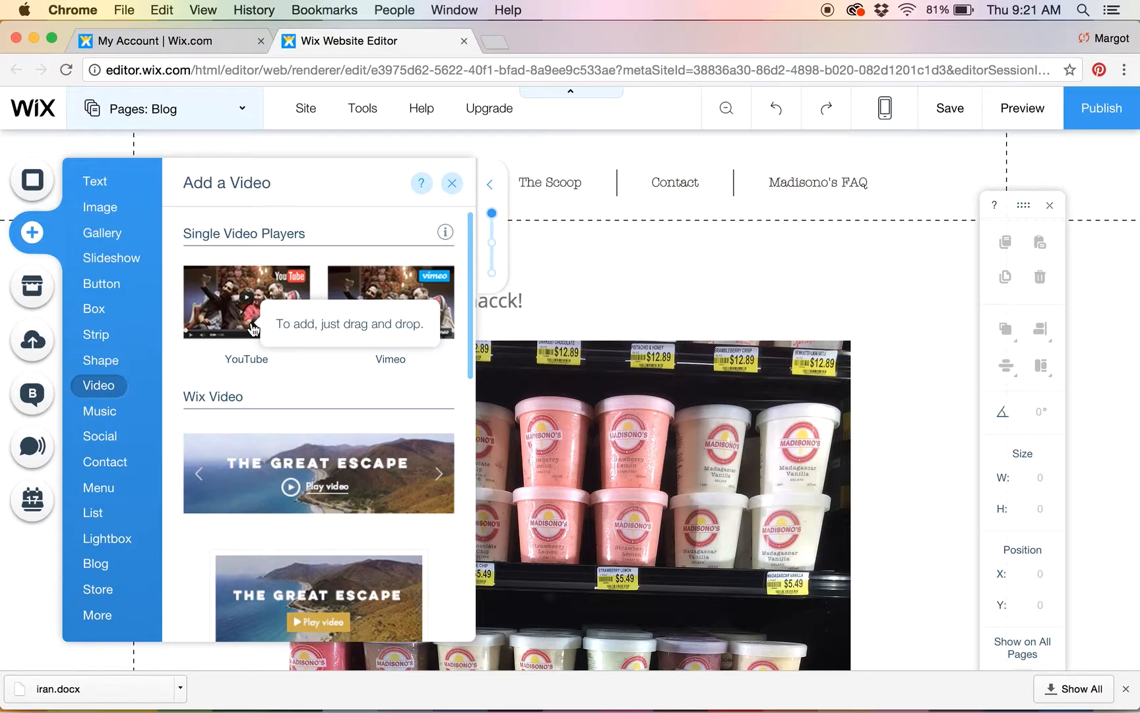
left_click(99, 415)
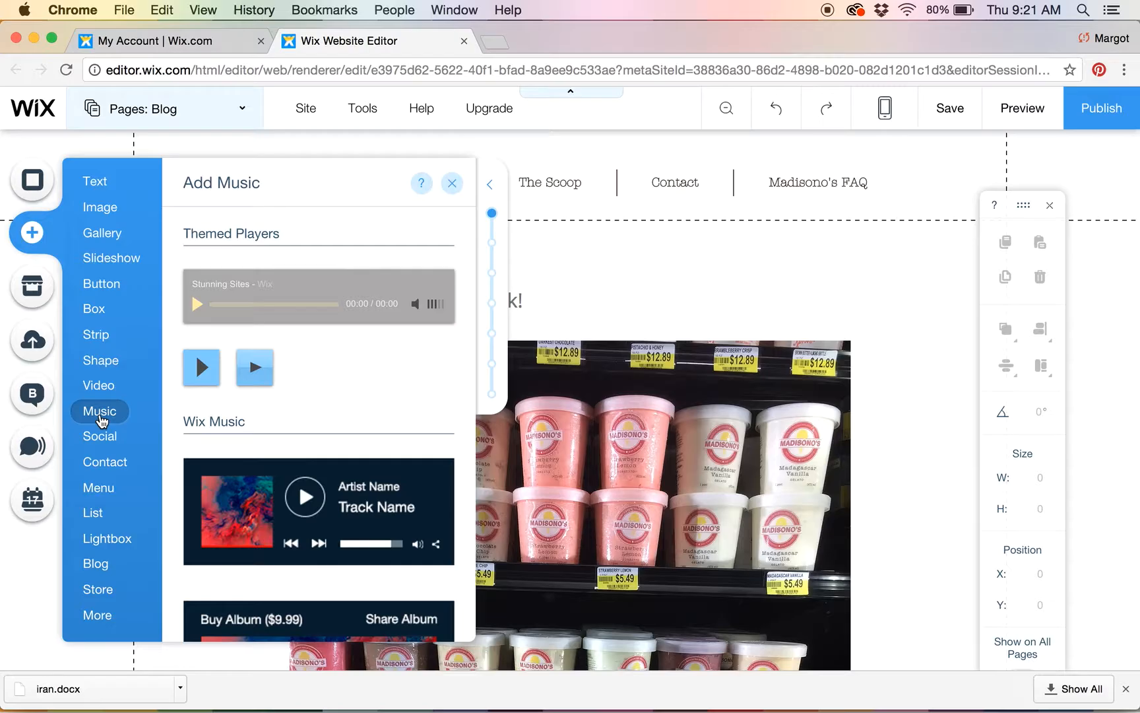
scroll(224, 462, "down", 3)
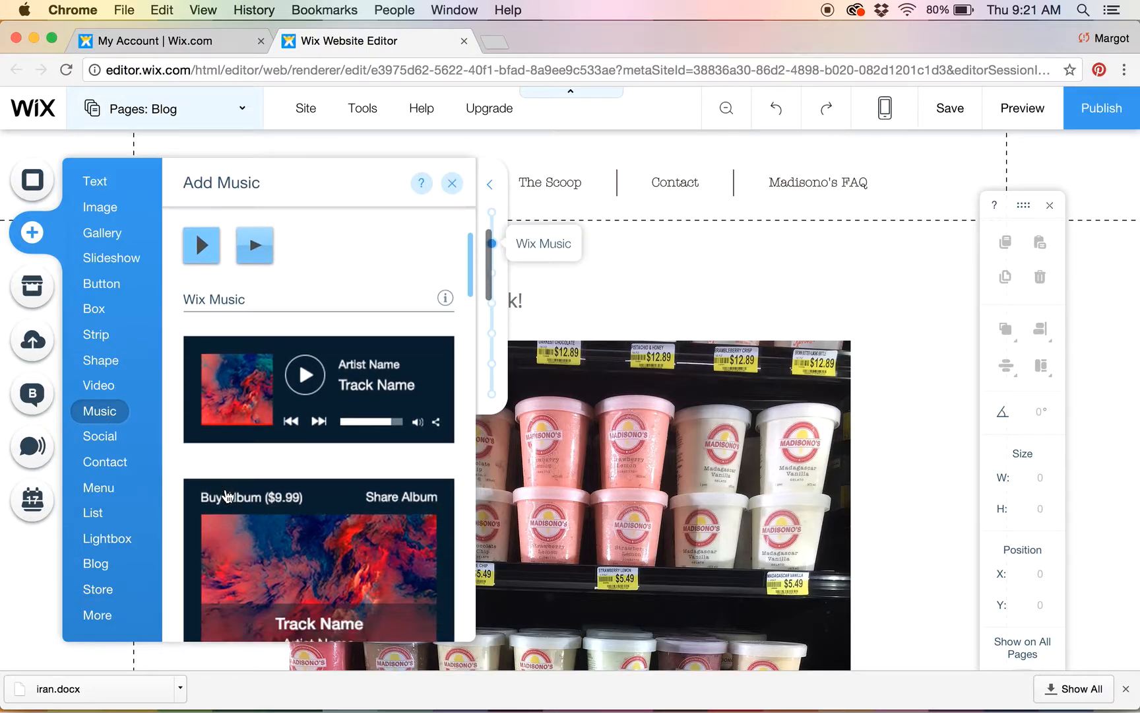
scroll(227, 496, "down", 4)
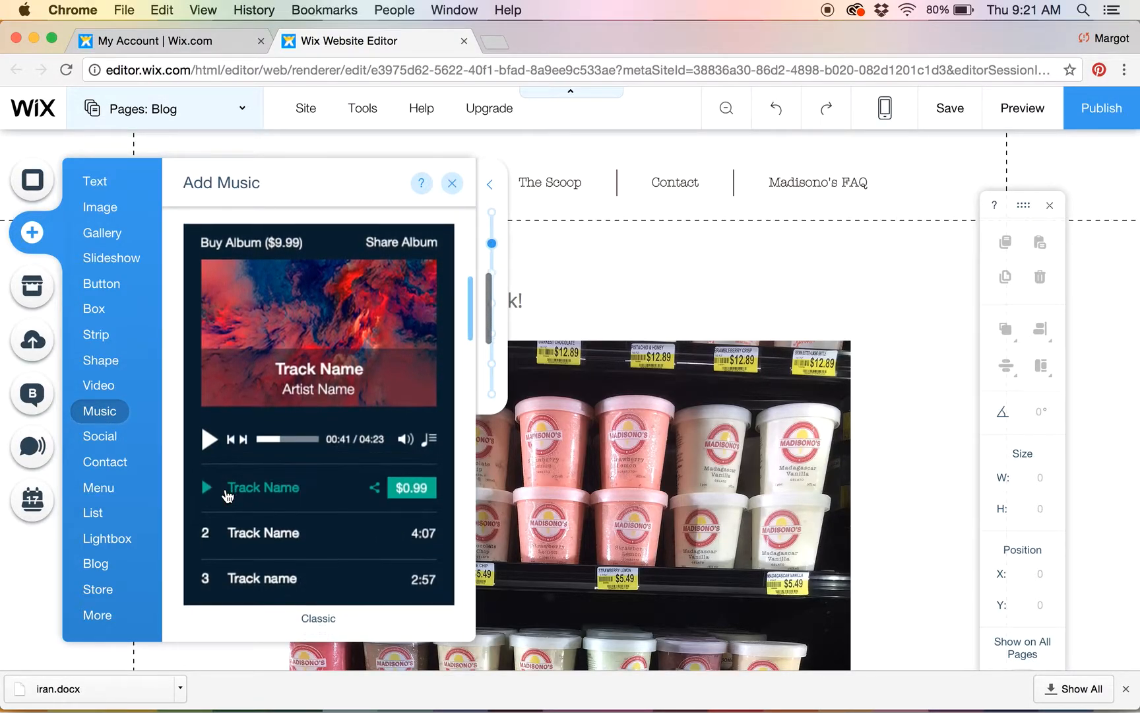
Review the SoundCloud, Spotify and mini music players, plus the popular social tools and social bars that can be added
scroll(227, 497, "down", 5)
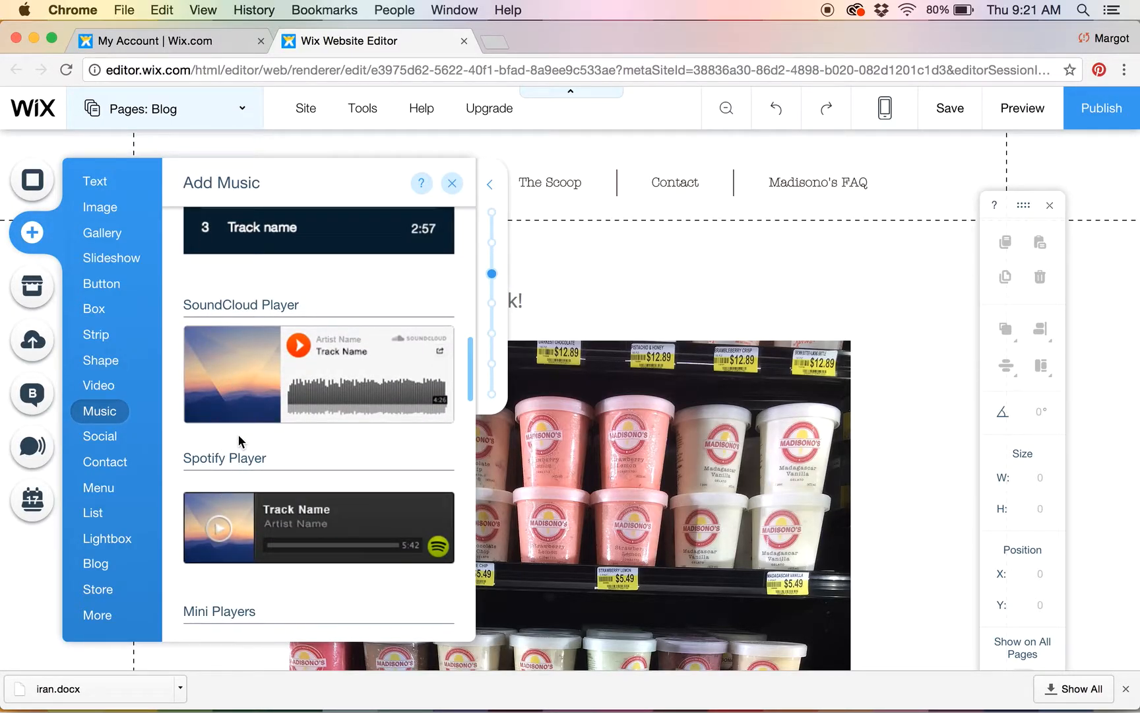
scroll(237, 435, "down", 2)
scroll(239, 441, "down", 3)
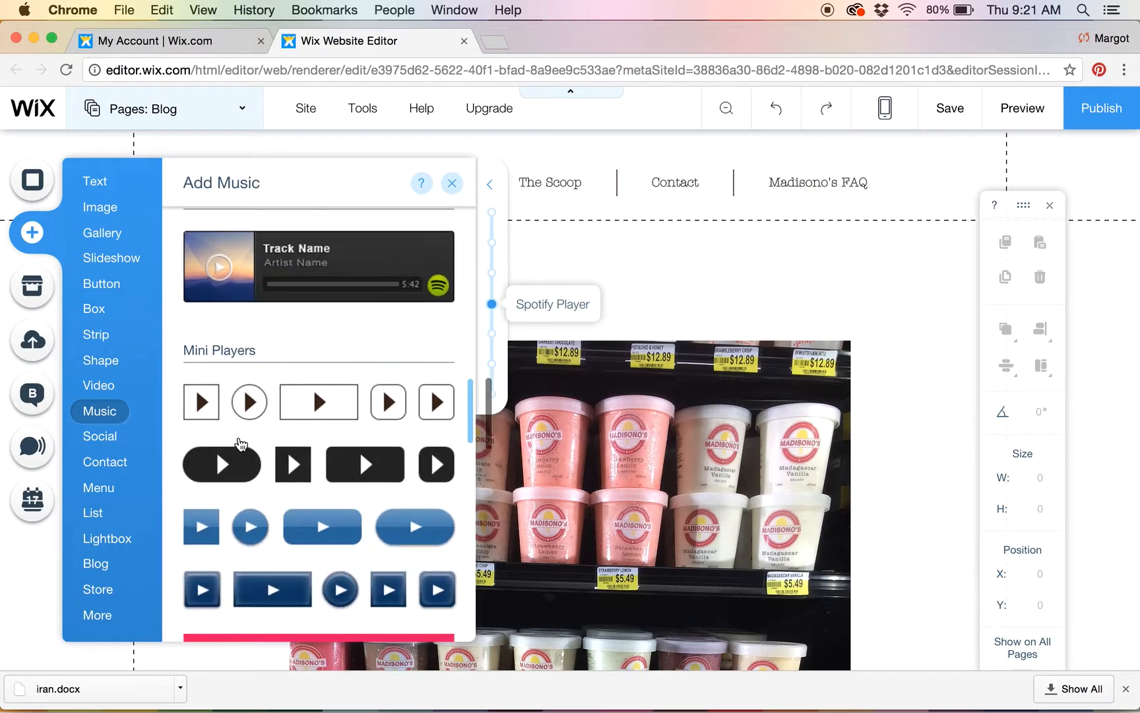
scroll(240, 449, "down", 1)
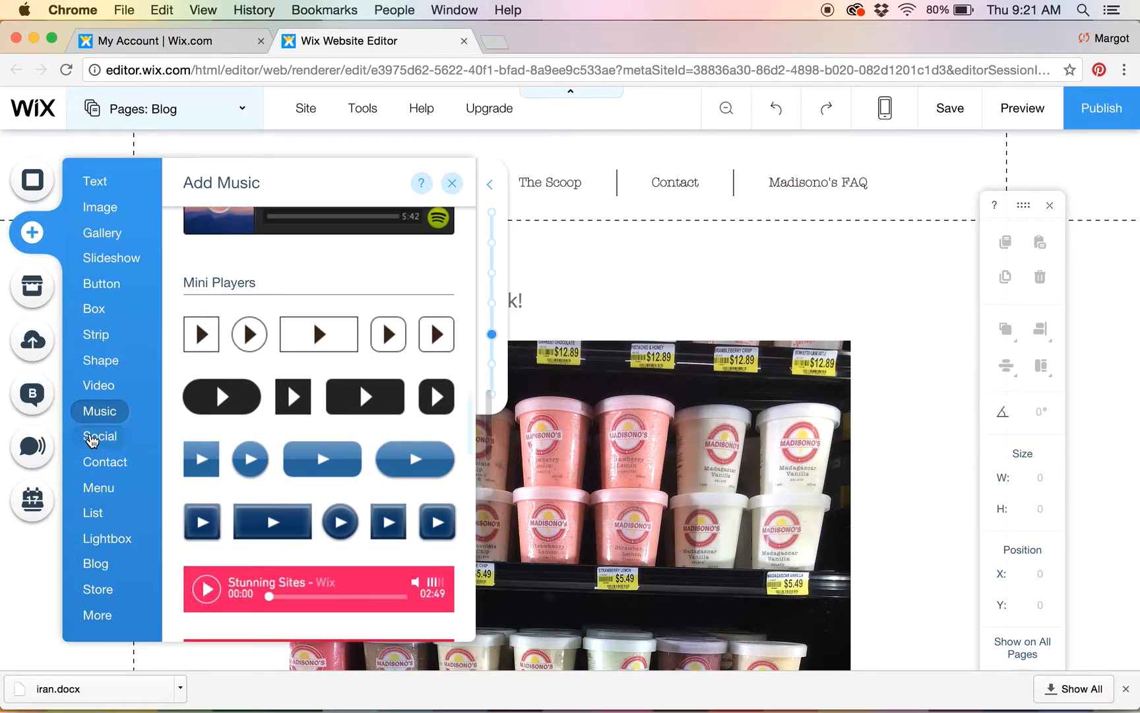
left_click(92, 439)
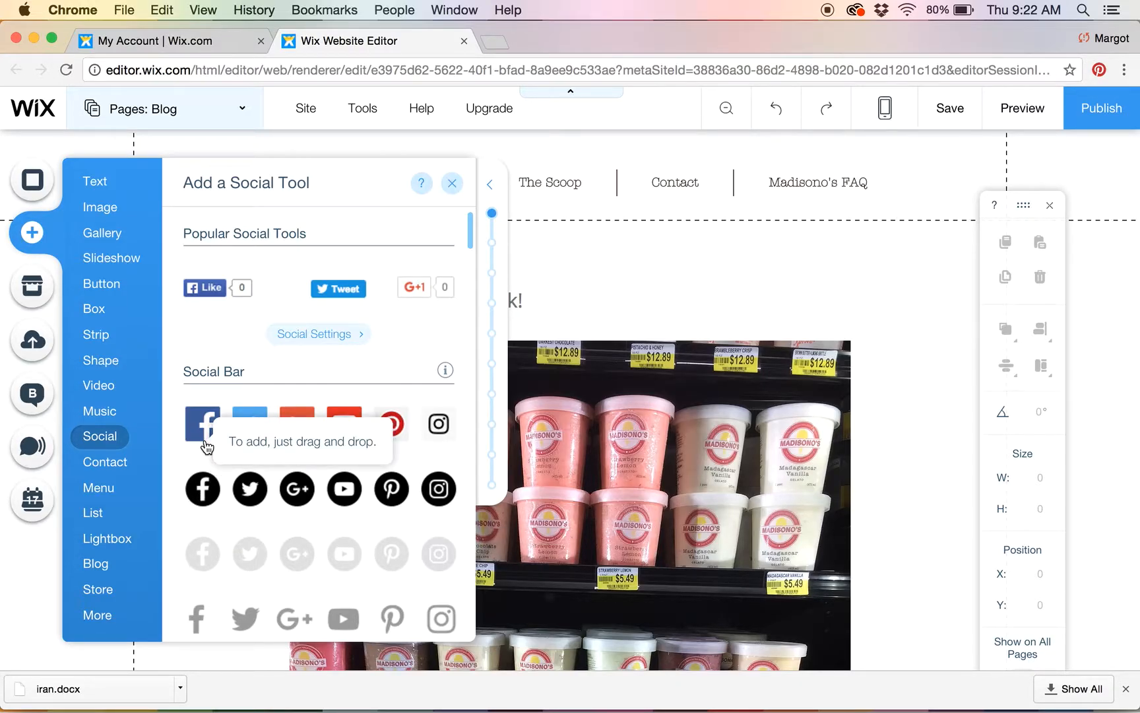
Browse the contact tools that can be added, covering the themed tools, map, Get Subscribers form and contact forms
left_click(118, 466)
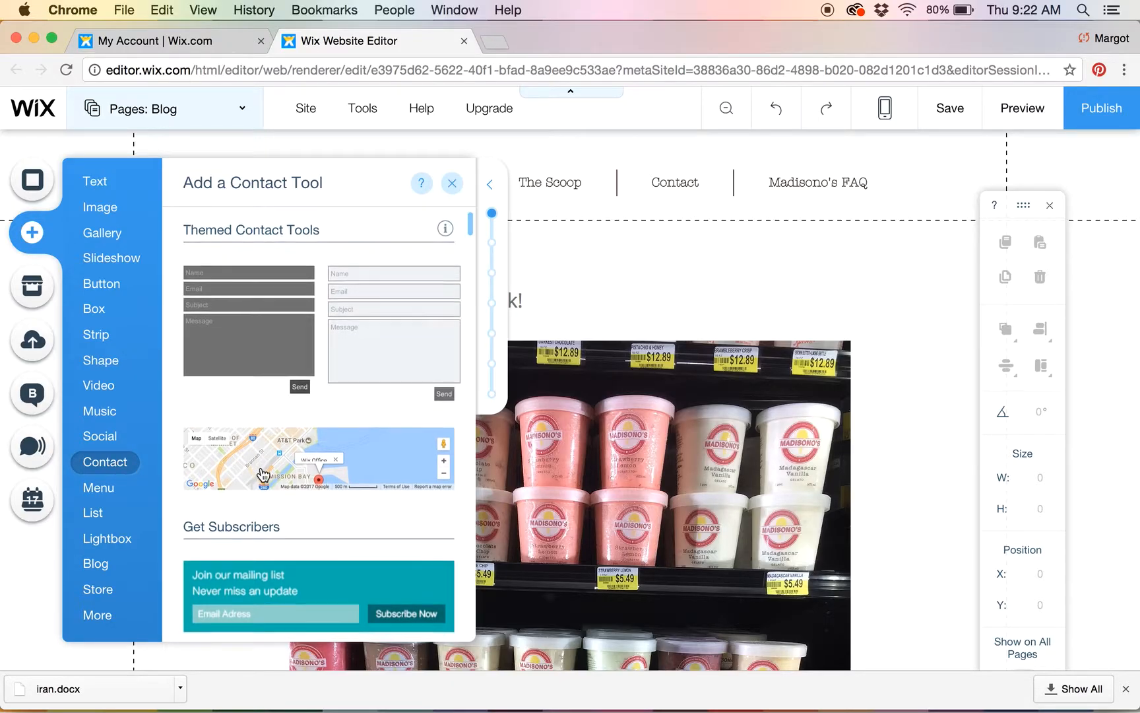
scroll(260, 429, "down", 5)
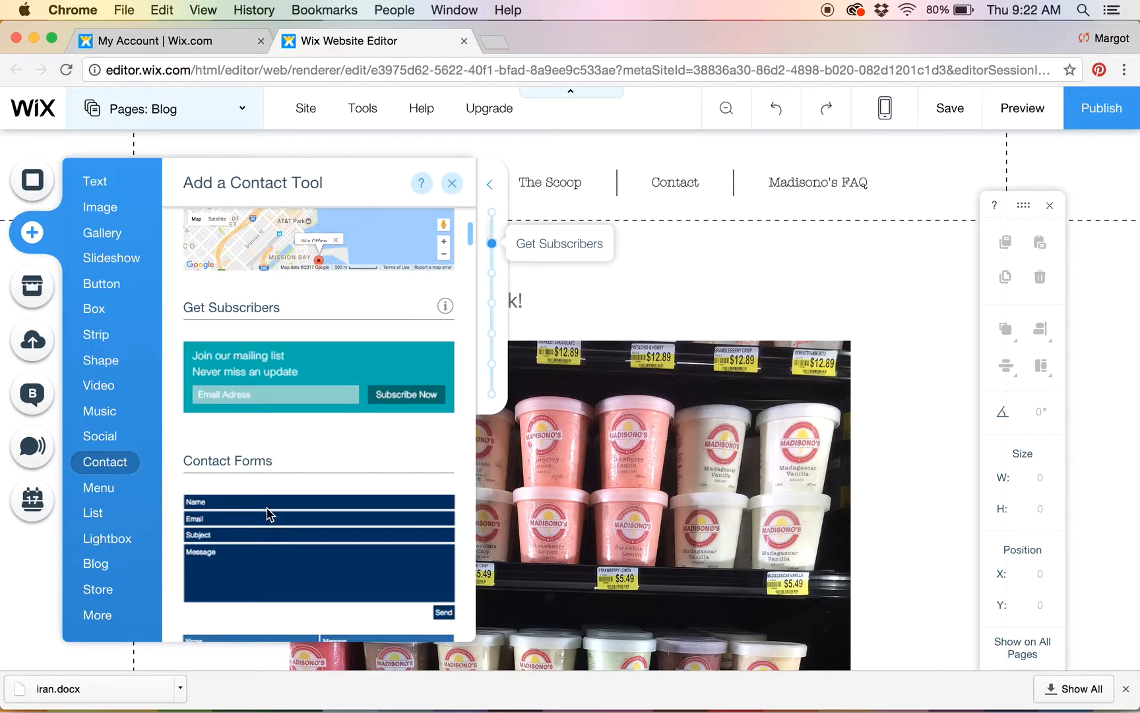
scroll(268, 515, "down", 7)
scroll(267, 518, "down", 4)
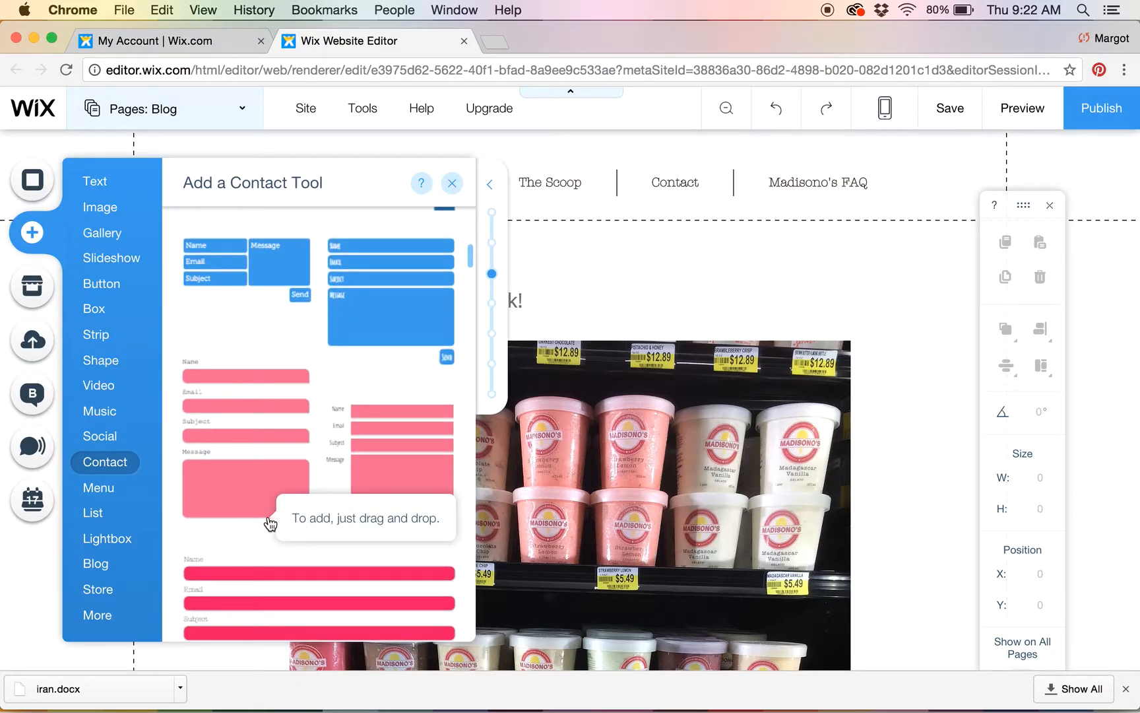
Browse the menus that can be added, covering My Menus, Themed Menus and the Horizontal Menus designs
left_click(104, 492)
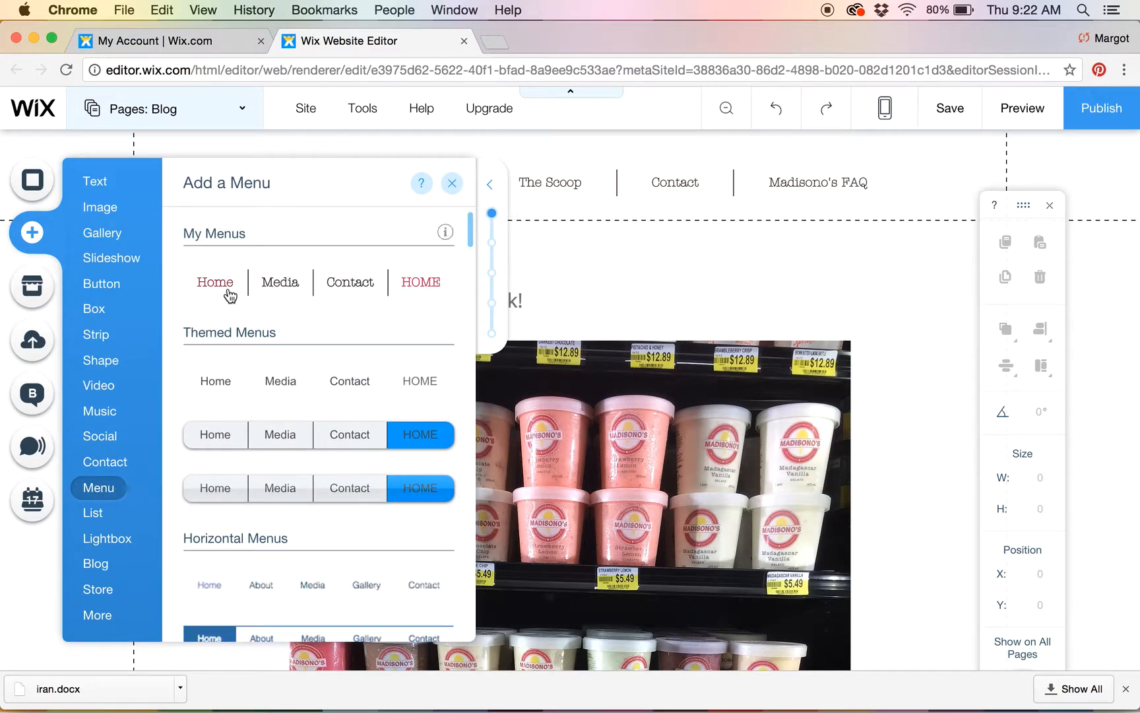
scroll(308, 436, "down", 6)
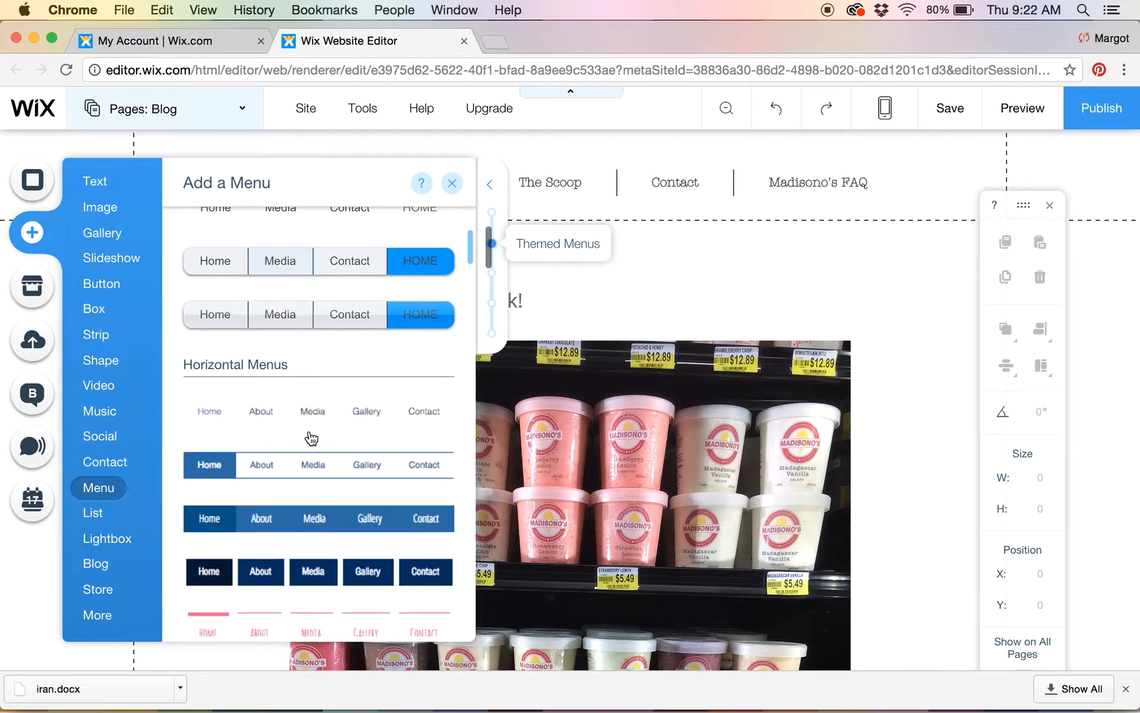
scroll(310, 439, "down", 5)
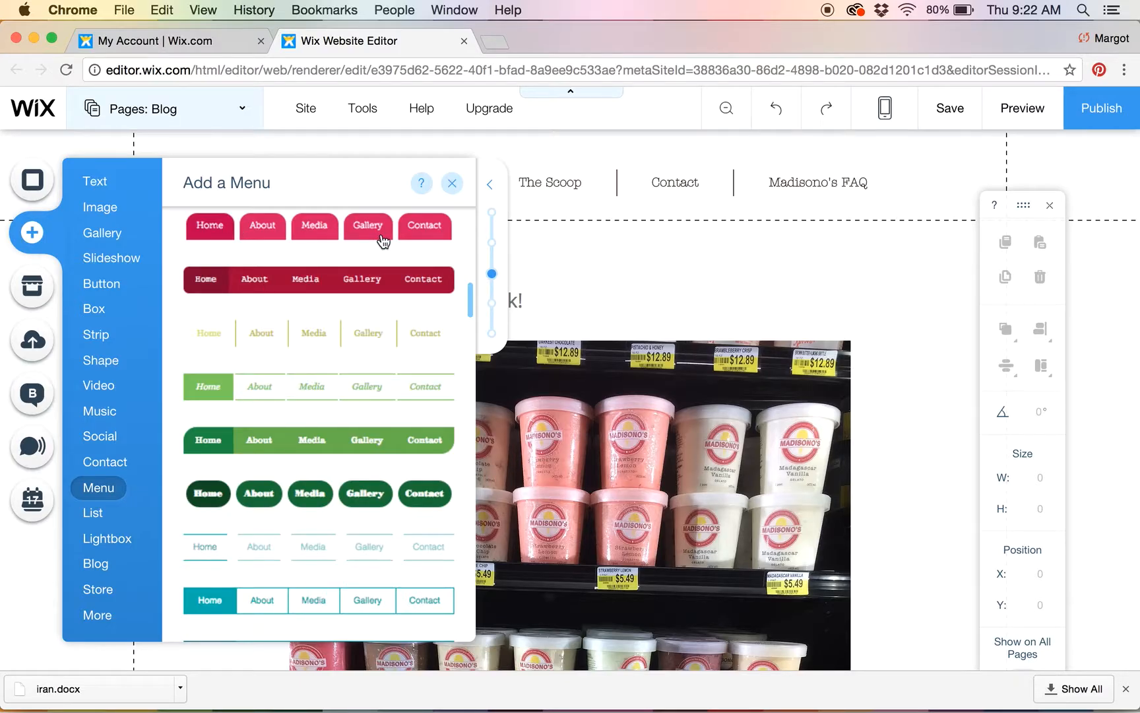
scroll(320, 430, "down", 8)
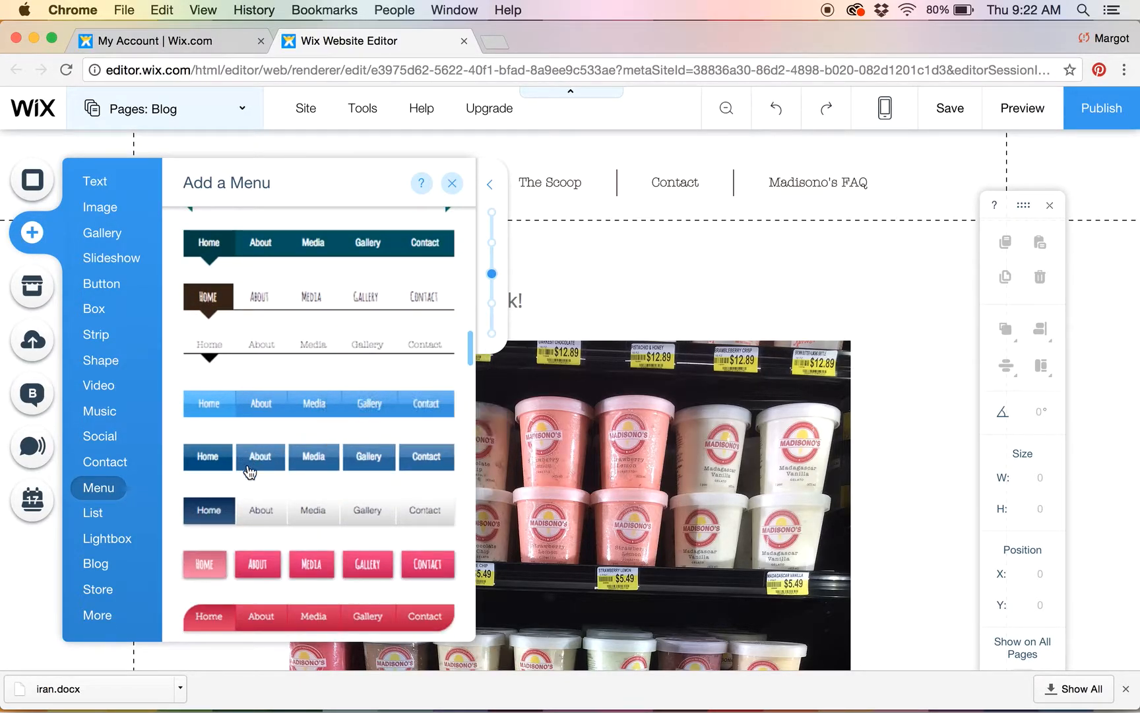
Browse the lists that can be added, covering News, Events, Testimonials and Products & Services
left_click(94, 518)
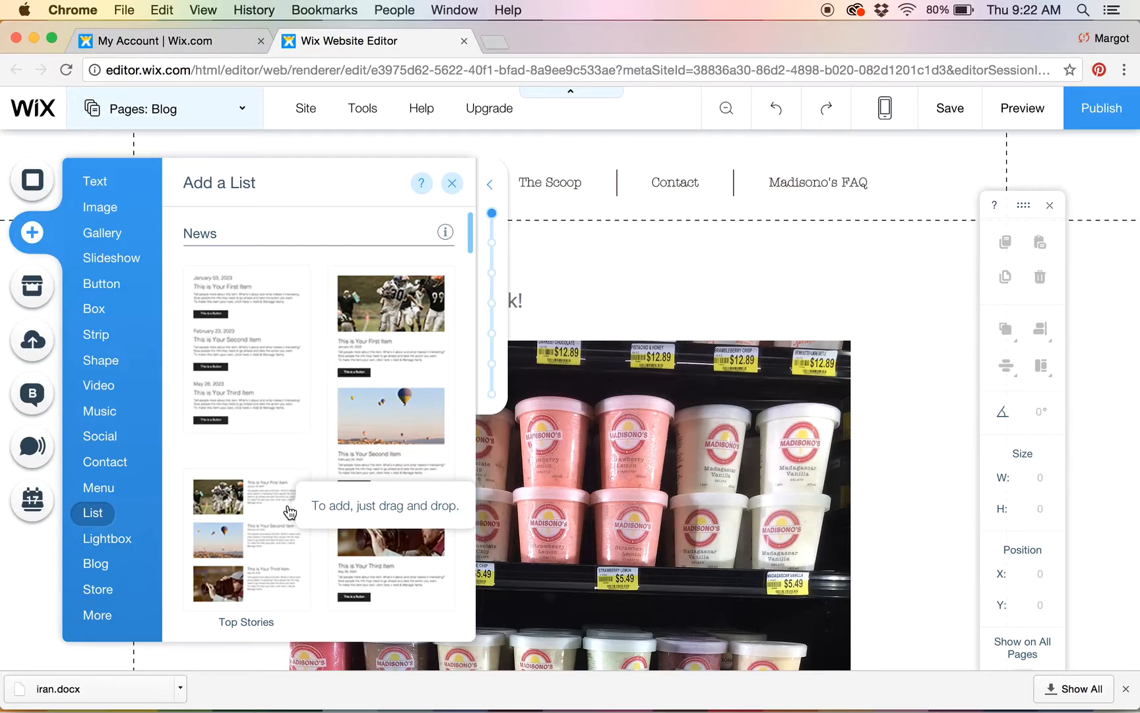
scroll(290, 512, "down", 3)
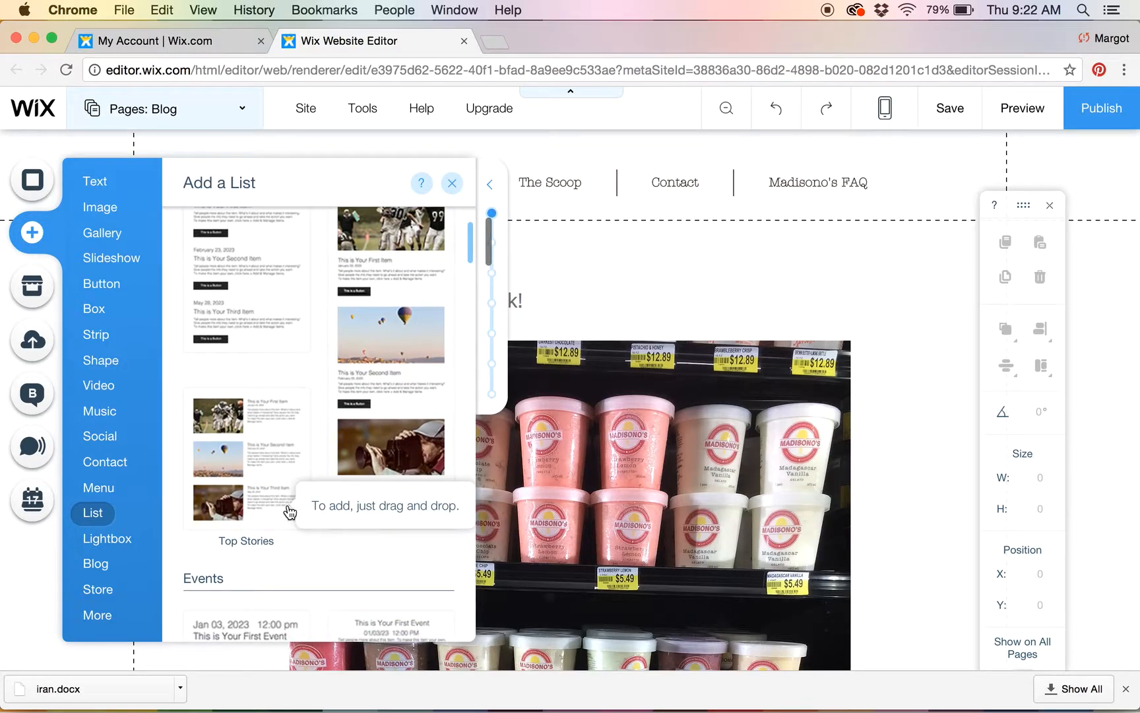
scroll(290, 512, "down", 4)
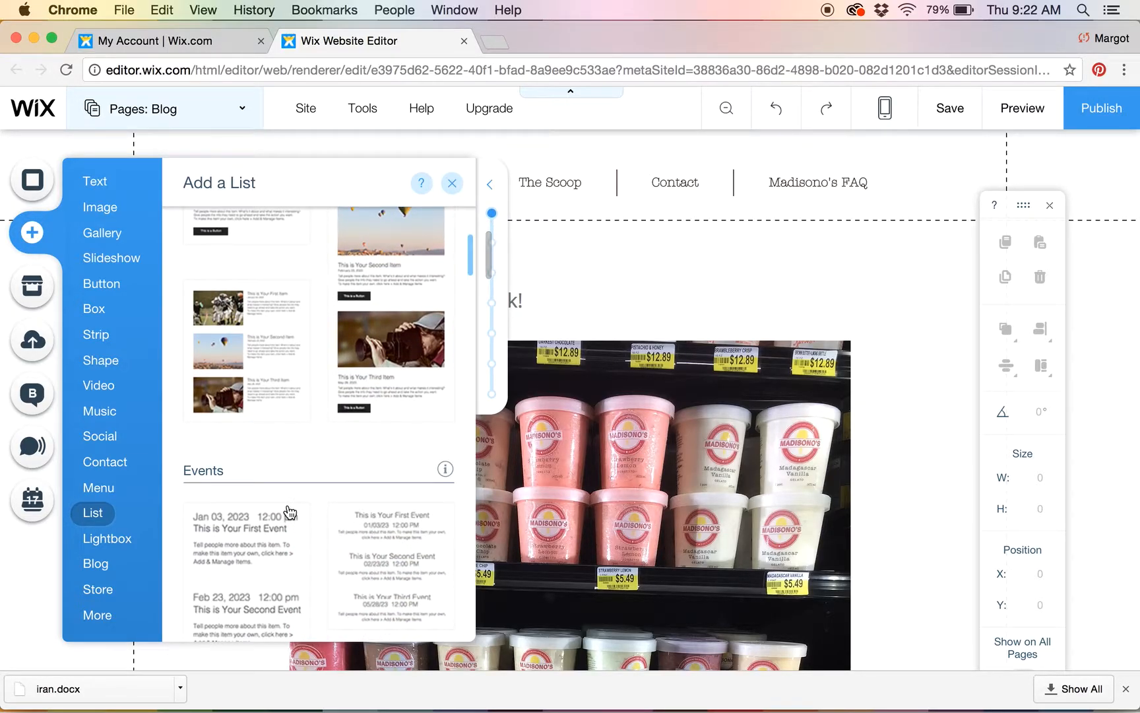
scroll(290, 512, "down", 3)
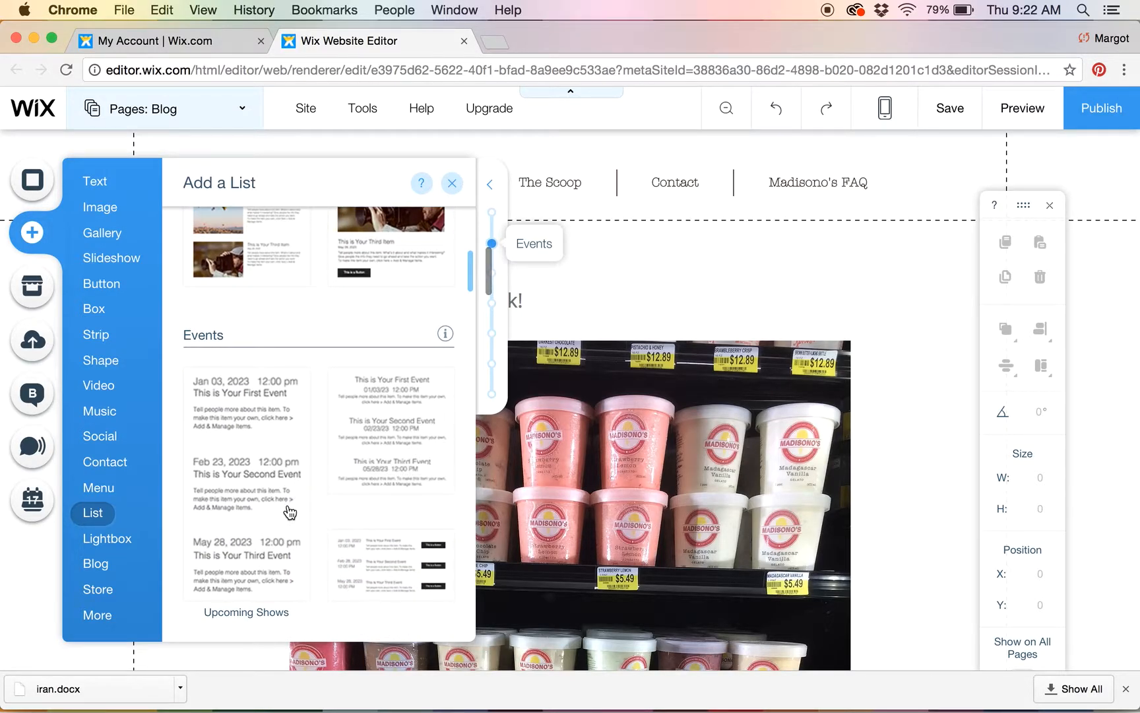
scroll(291, 512, "down", 3)
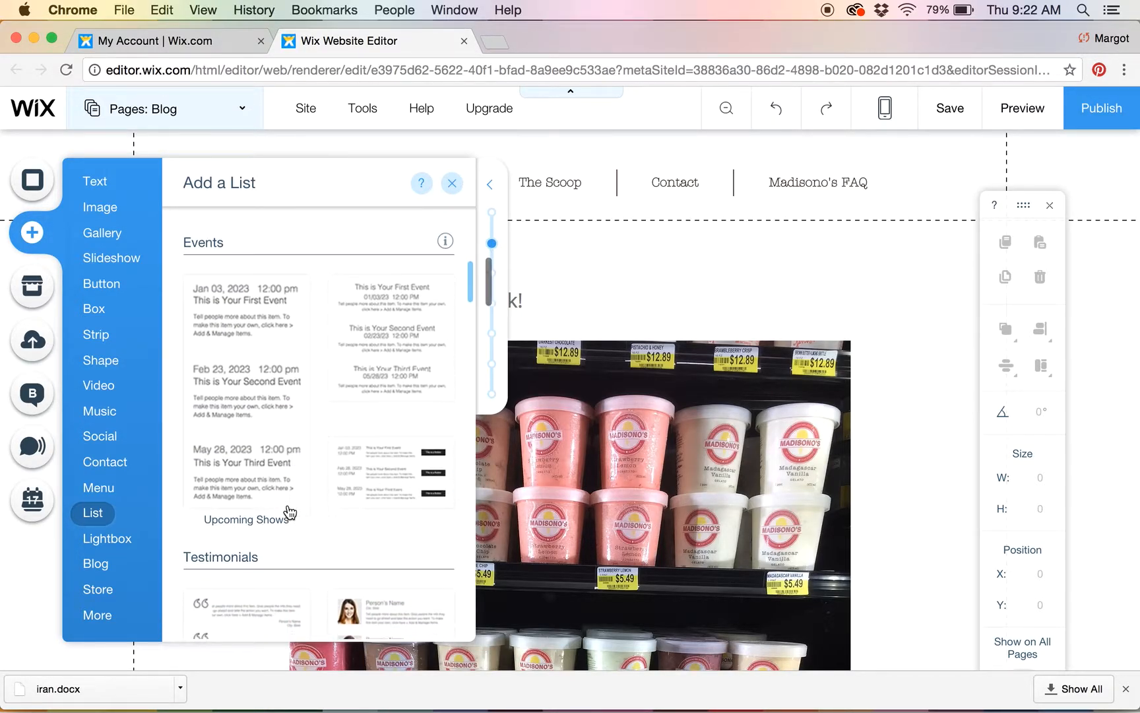
scroll(289, 510, "down", 4)
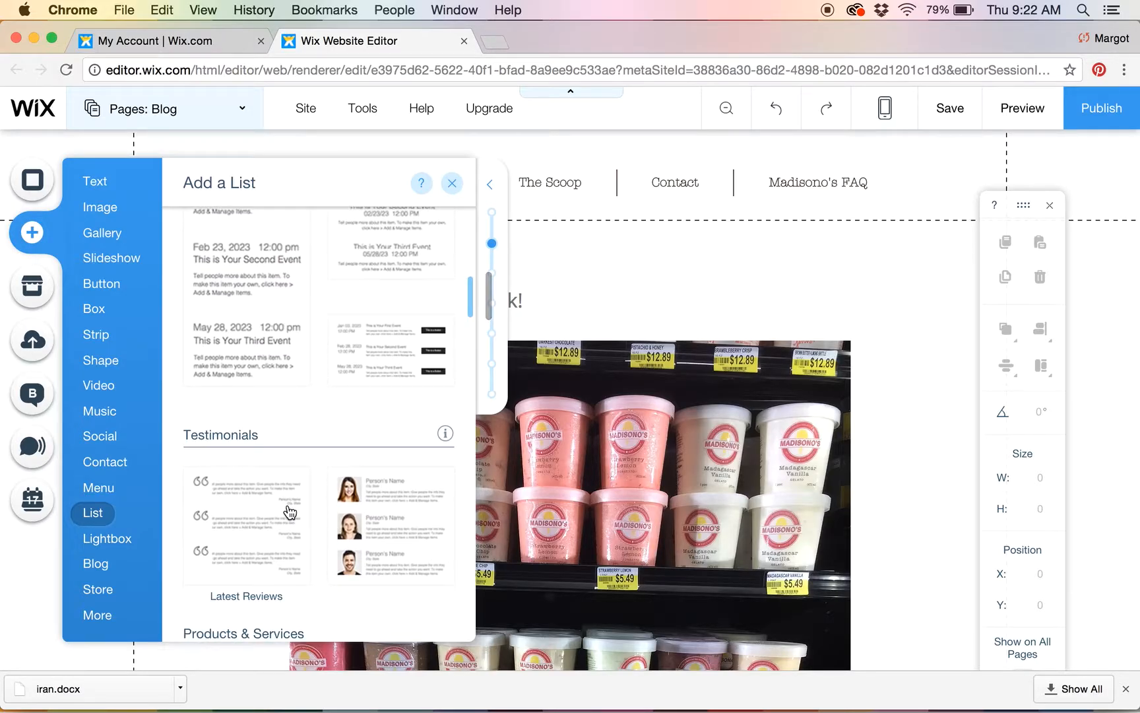
scroll(287, 503, "down", 8)
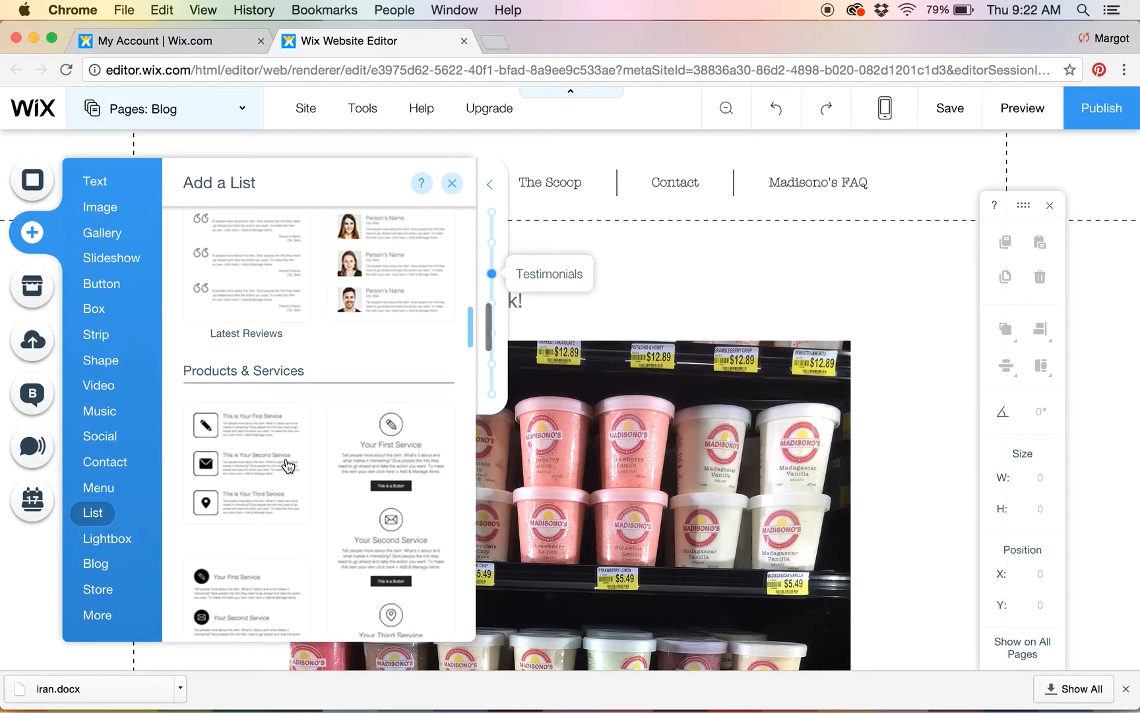
scroll(285, 462, "down", 8)
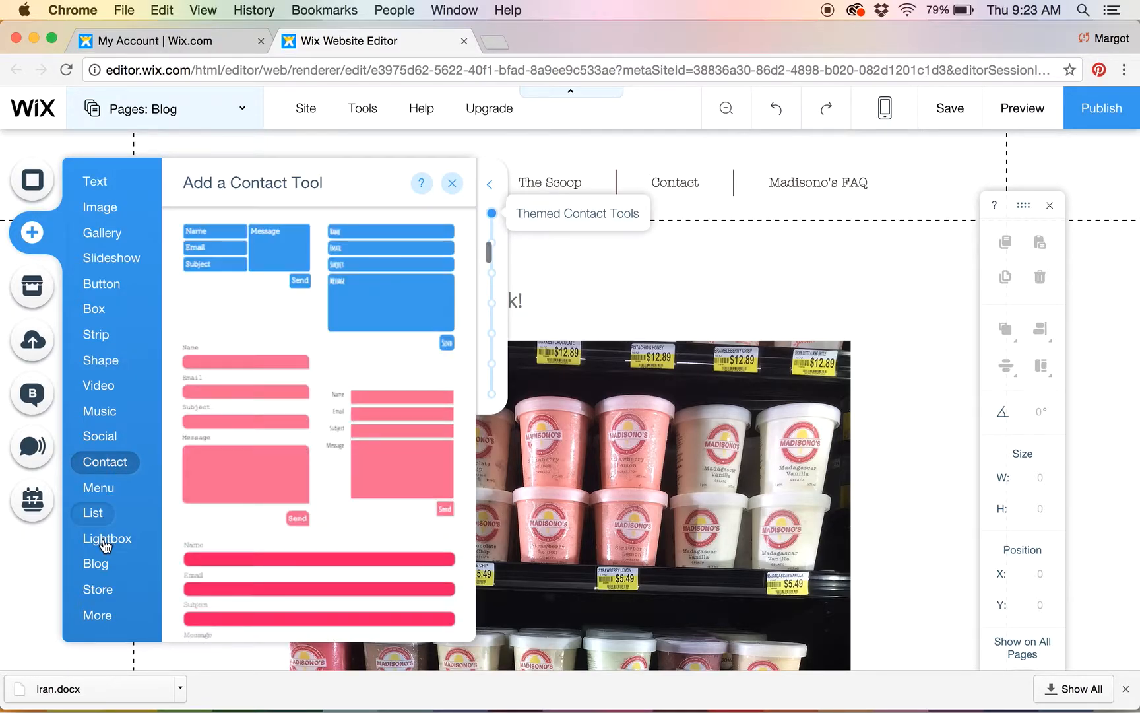
Review the Welcome lightboxes and the blog elements, from recent and featured posts, archive and categories to tag cloud, RSS button, custom feed and ticker
mouse_move(102, 540)
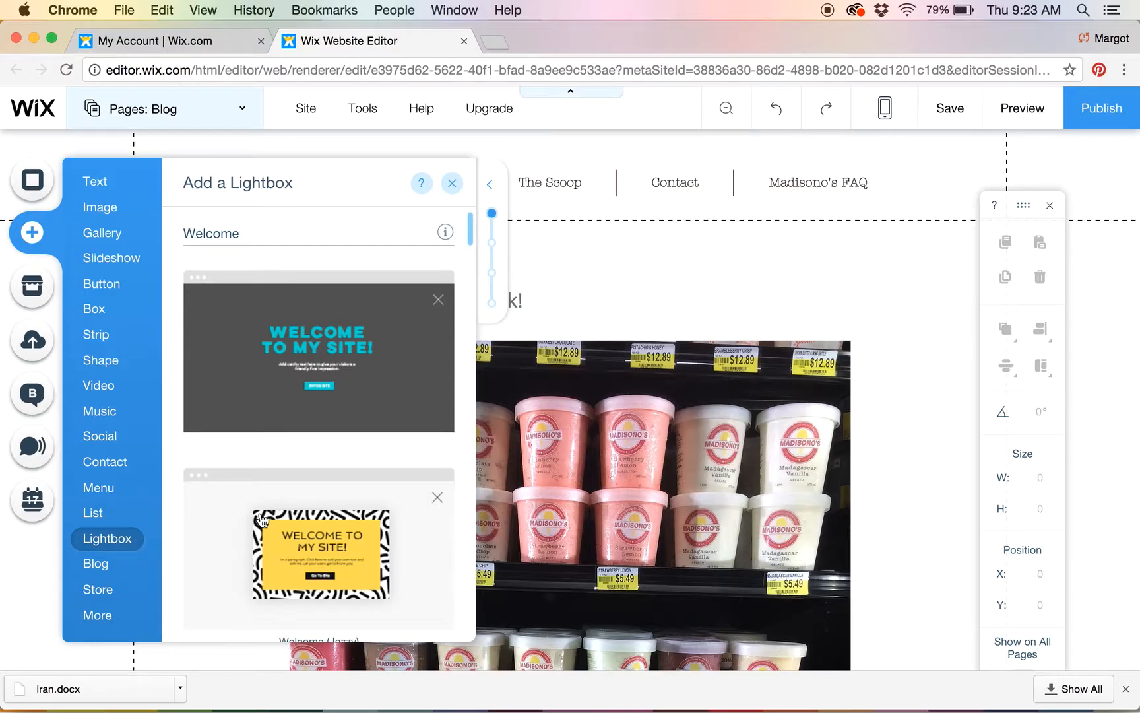
scroll(258, 521, "down", 6)
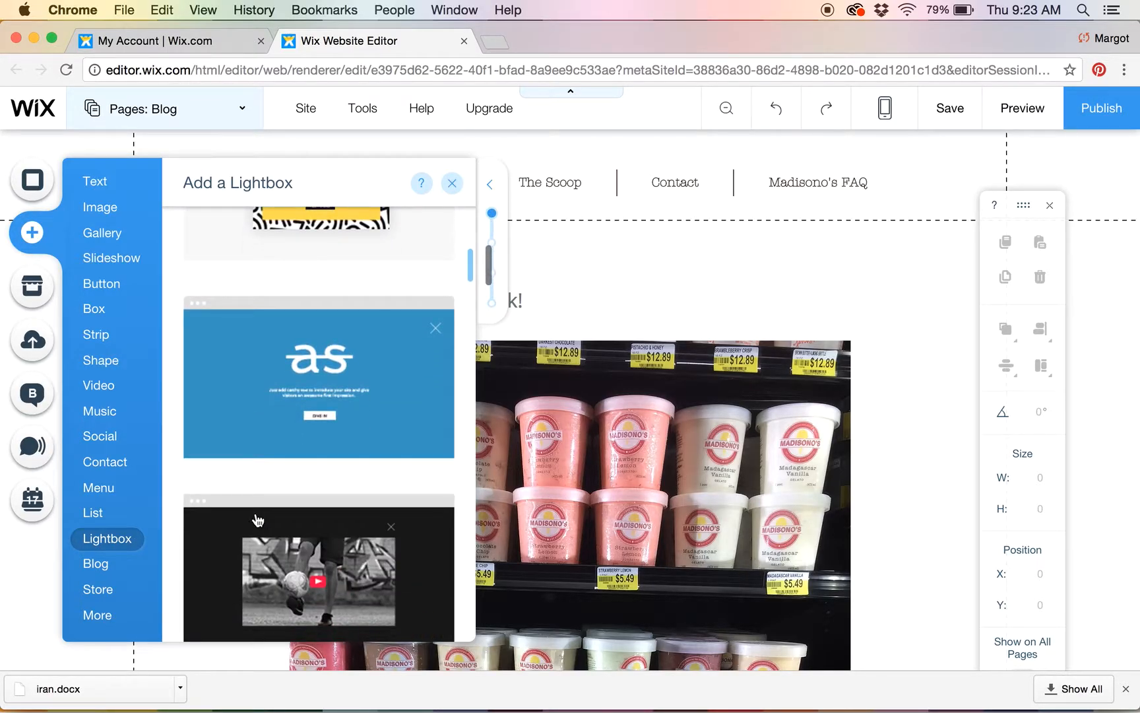
mouse_move(98, 567)
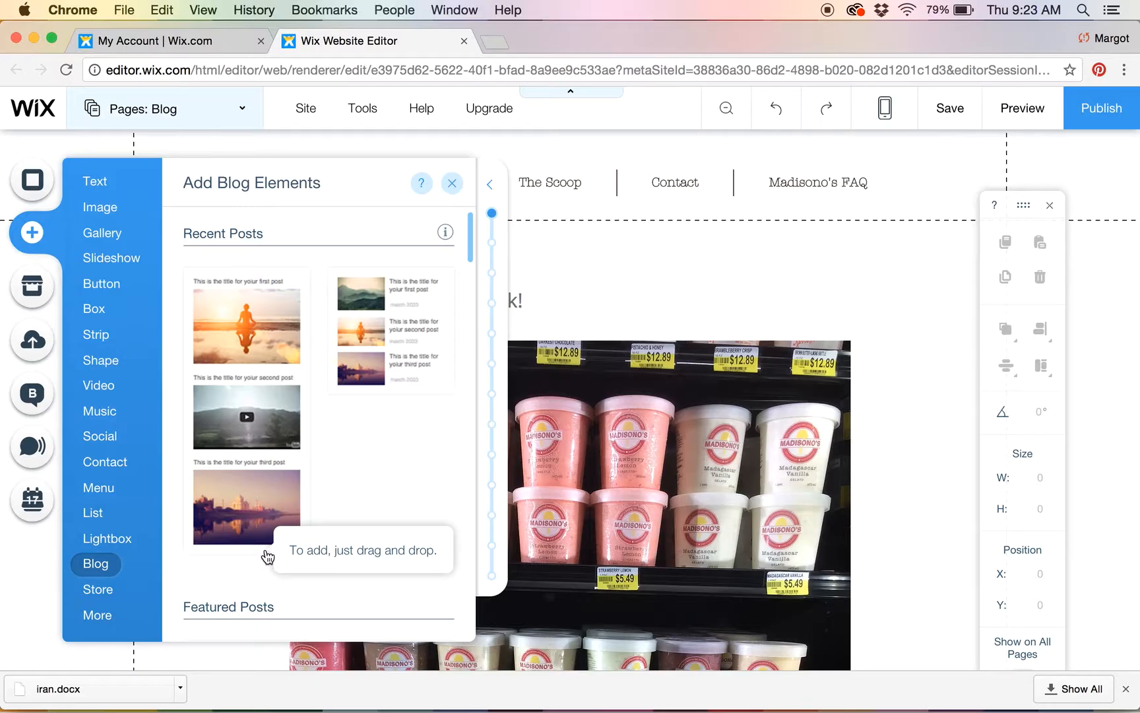
scroll(392, 476, "down", 5)
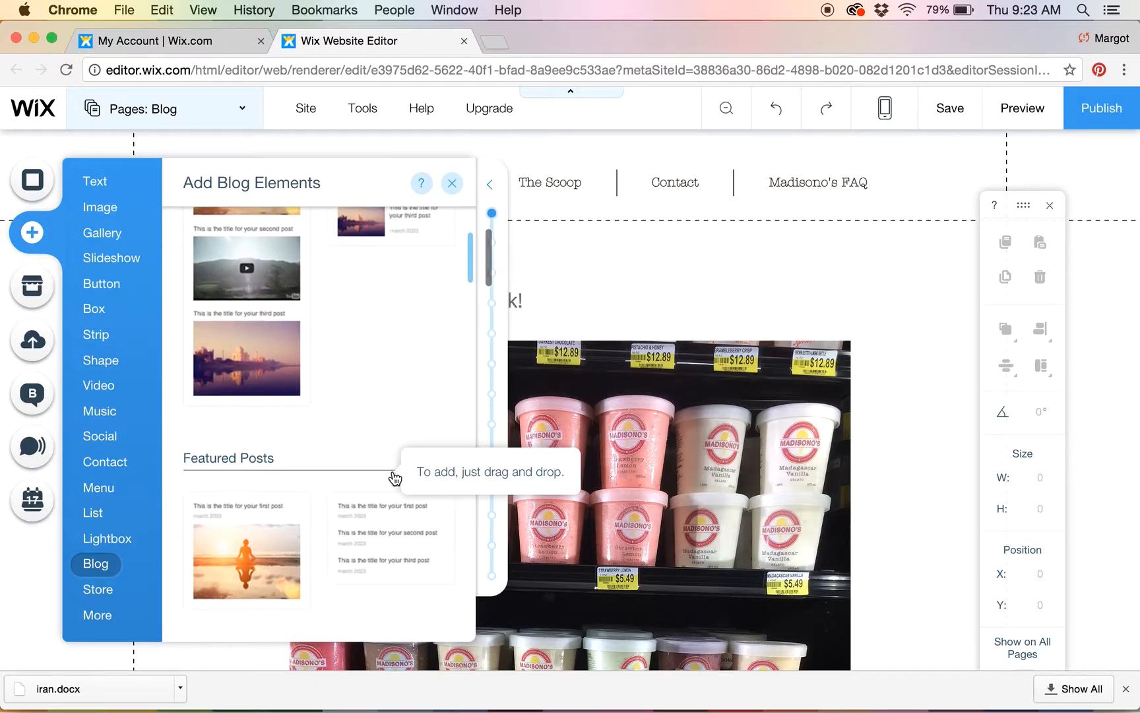
scroll(393, 476, "down", 4)
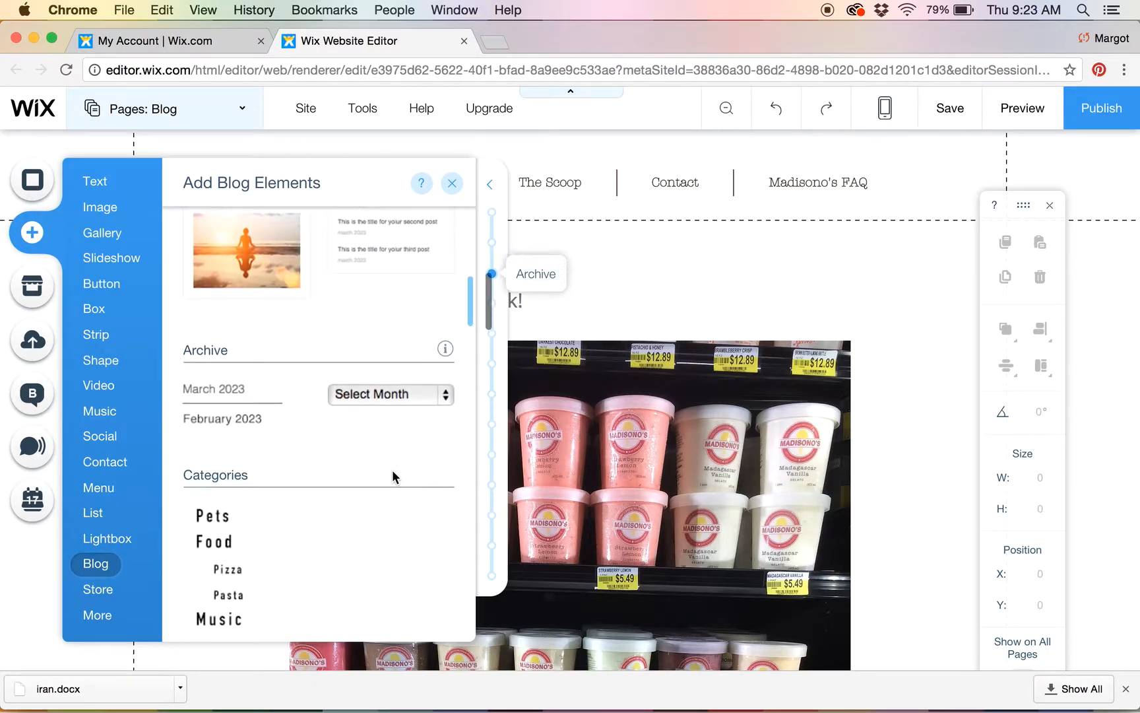
scroll(392, 476, "down", 5)
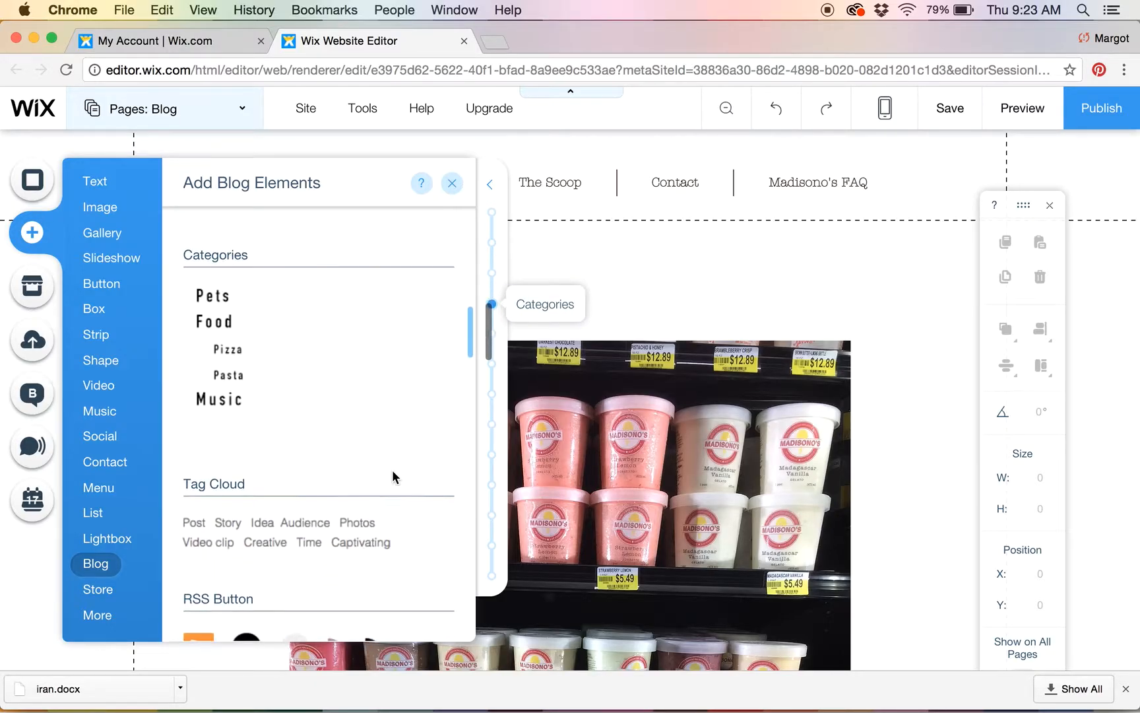
scroll(393, 477, "down", 5)
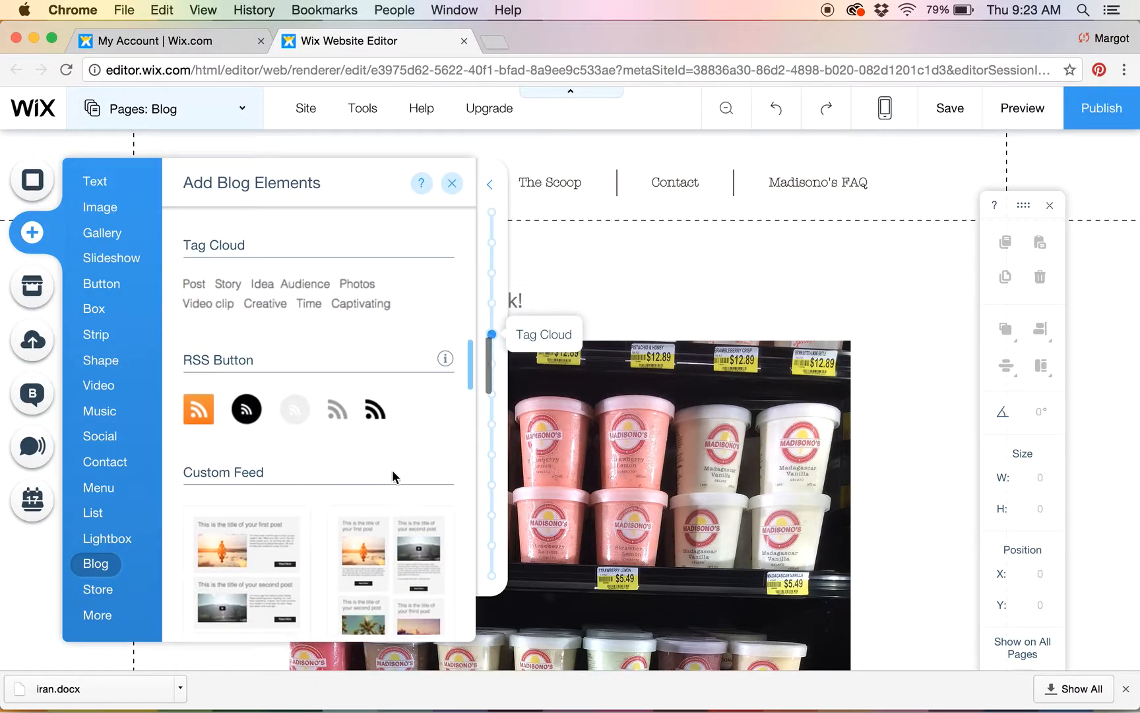
scroll(394, 478, "down", 5)
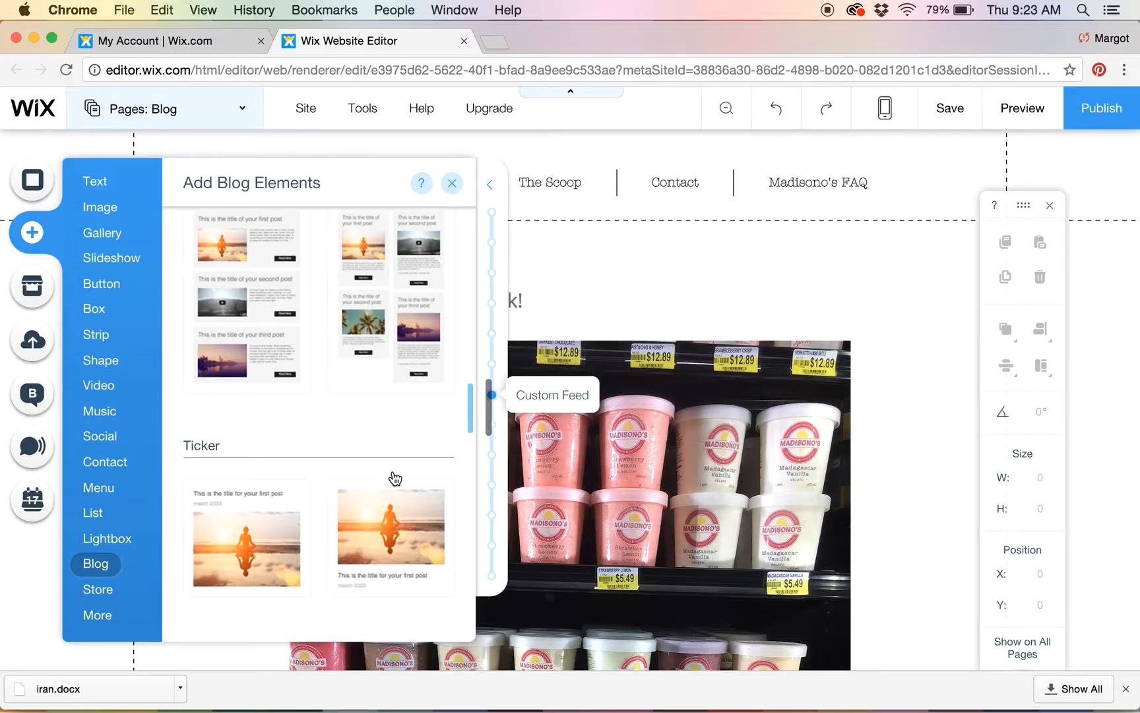
scroll(394, 478, "down", 4)
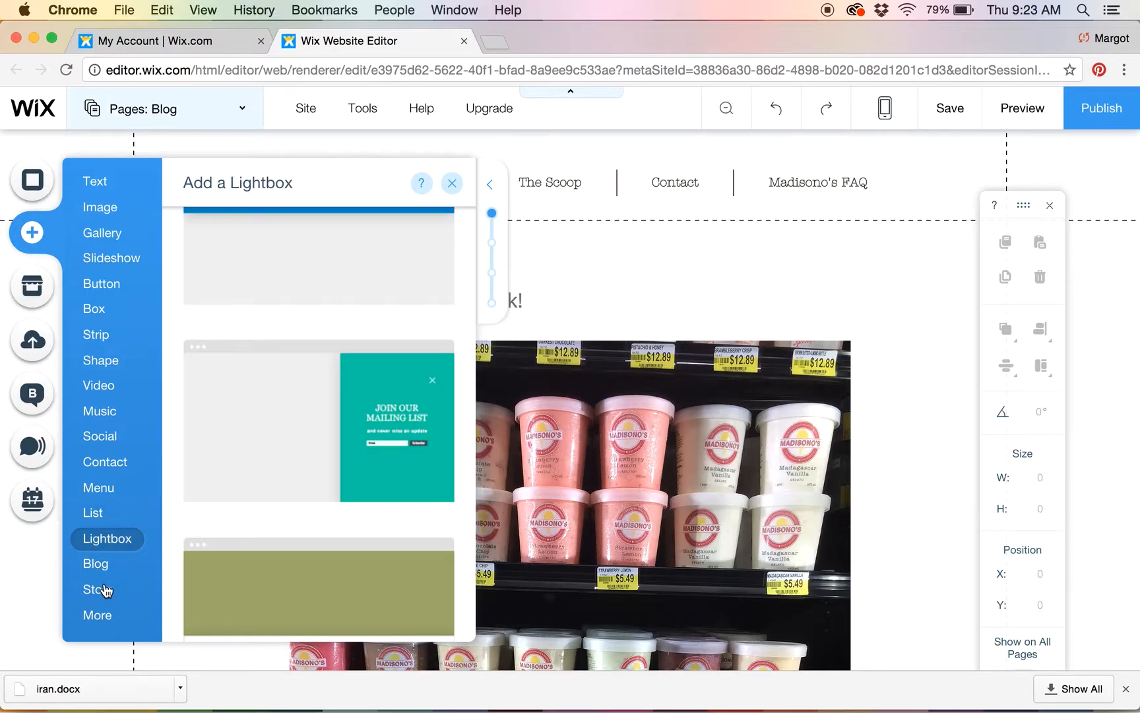
Review the online store option and the additional elements, covering HTML & Flash, site login buttons, PayPal buttons, anchors and anchor menus
mouse_move(103, 594)
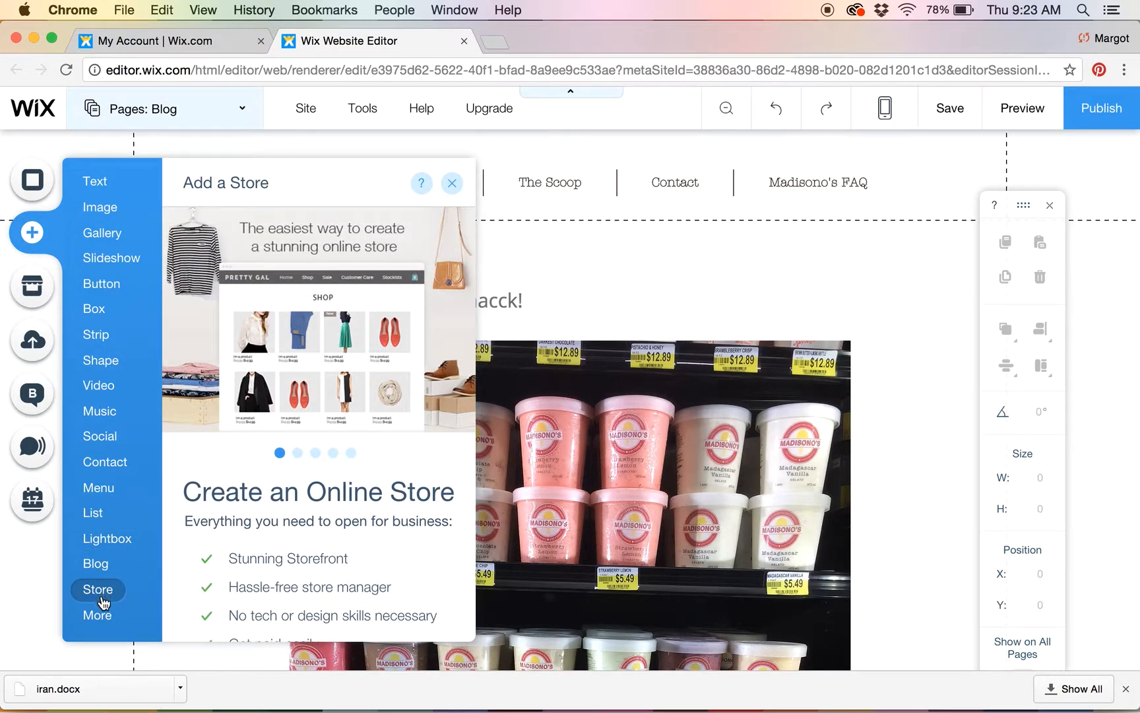
mouse_move(104, 620)
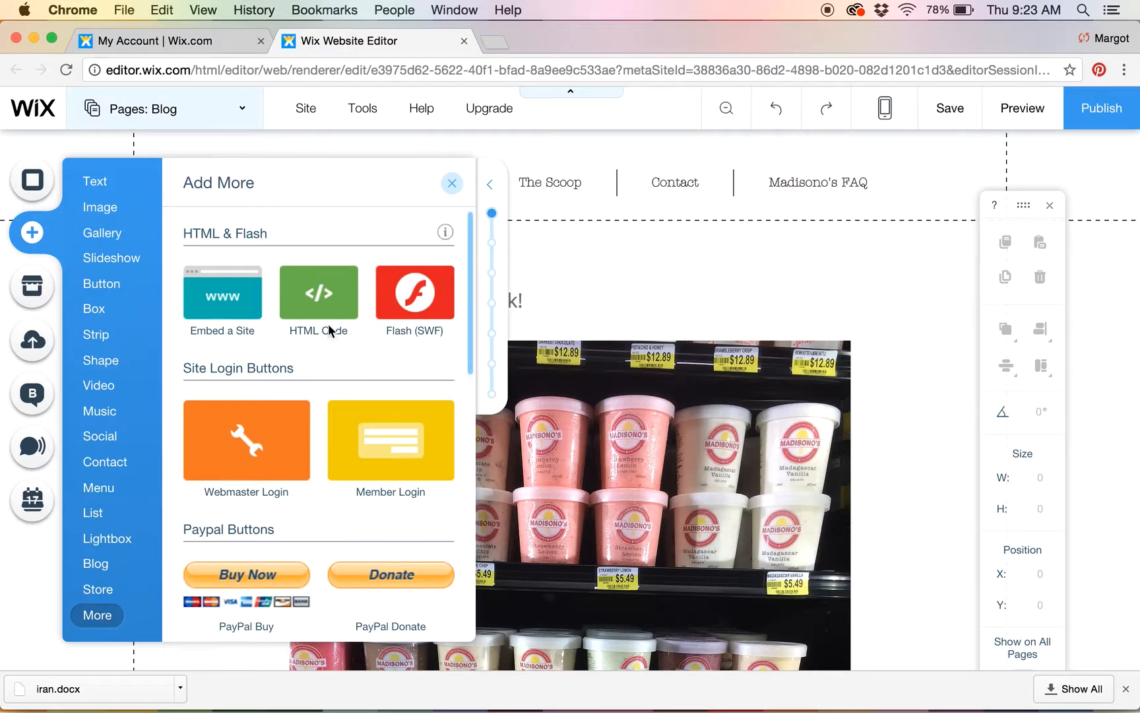
scroll(337, 417, "down", 2)
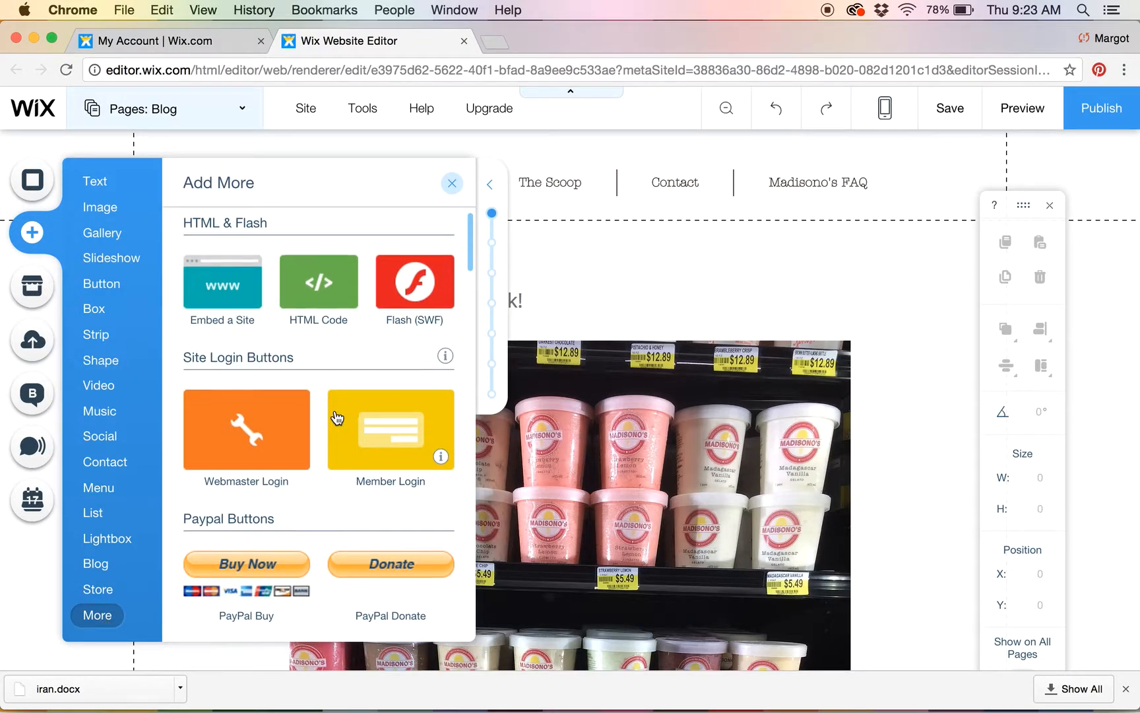
scroll(337, 417, "down", 4)
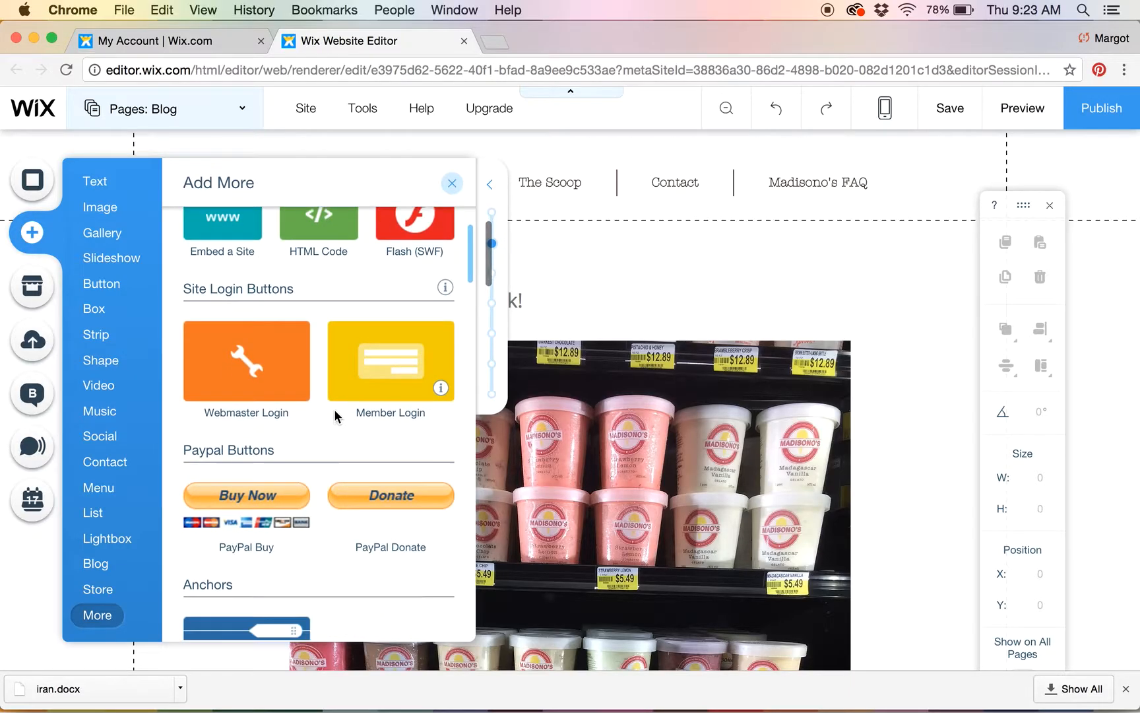
scroll(334, 410, "down", 1)
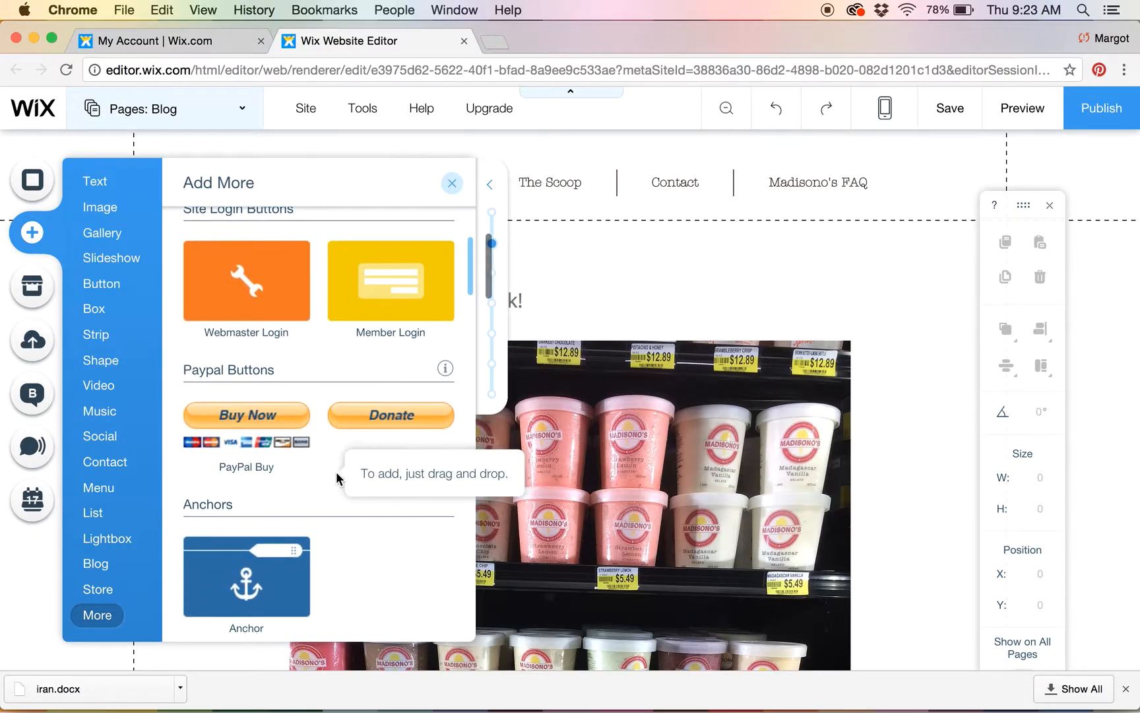
scroll(338, 476, "down", 1)
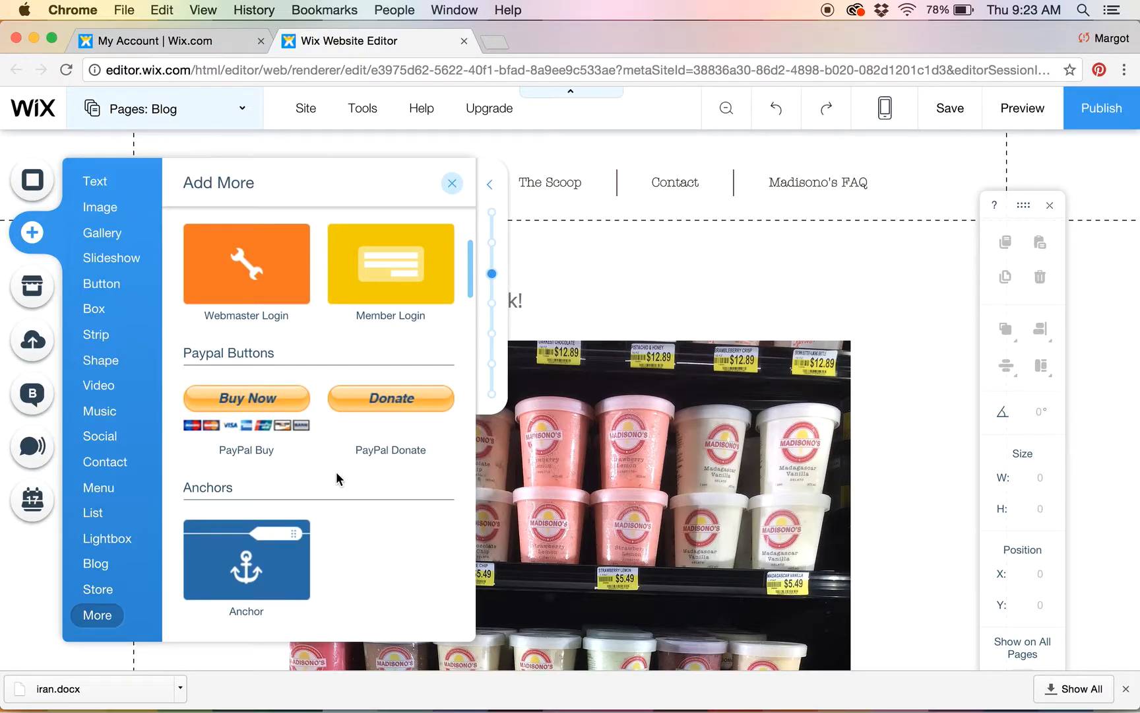
scroll(336, 477, "down", 5)
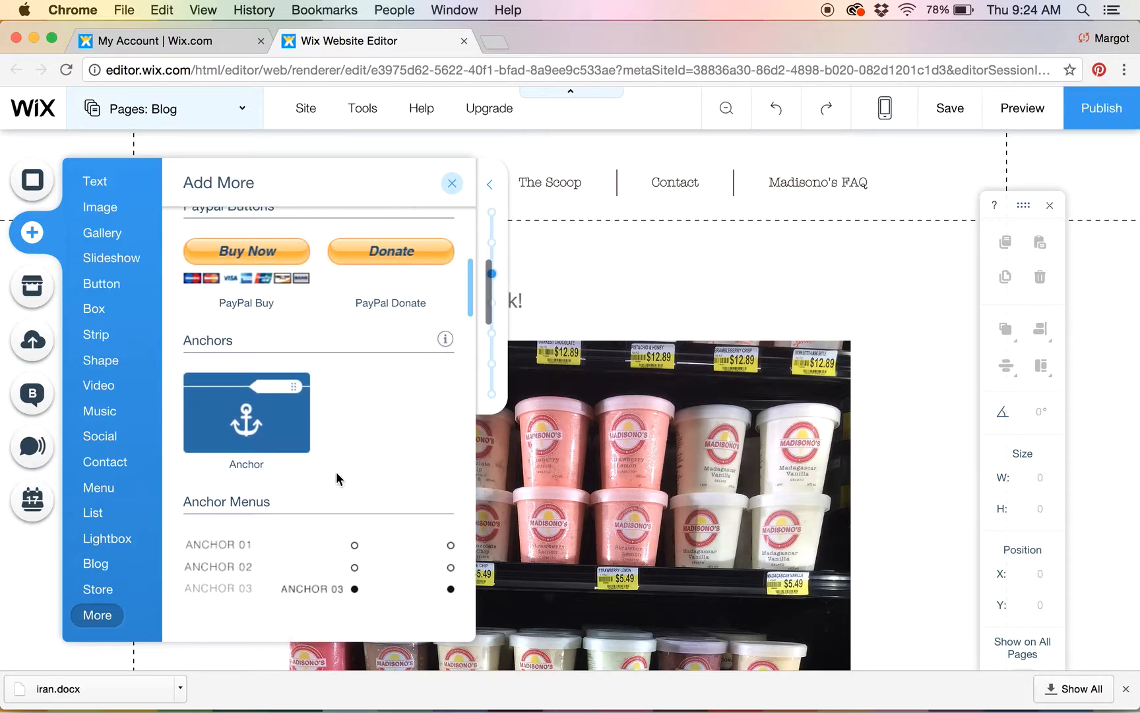
Review the Anchor Menus designs and the document buttons for Word, Excel, PowerPoint, PDF, ODT and attachment files
scroll(339, 480, "down", 1)
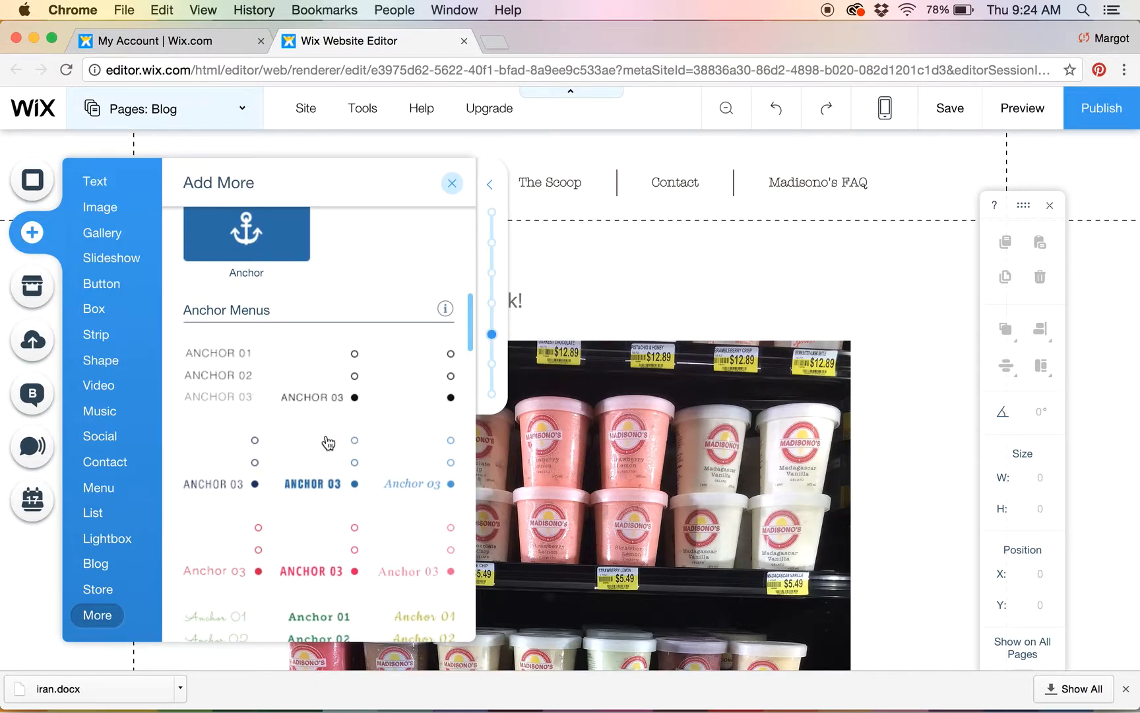
scroll(328, 442, "down", 7)
scroll(328, 442, "down", 6)
scroll(328, 442, "down", 2)
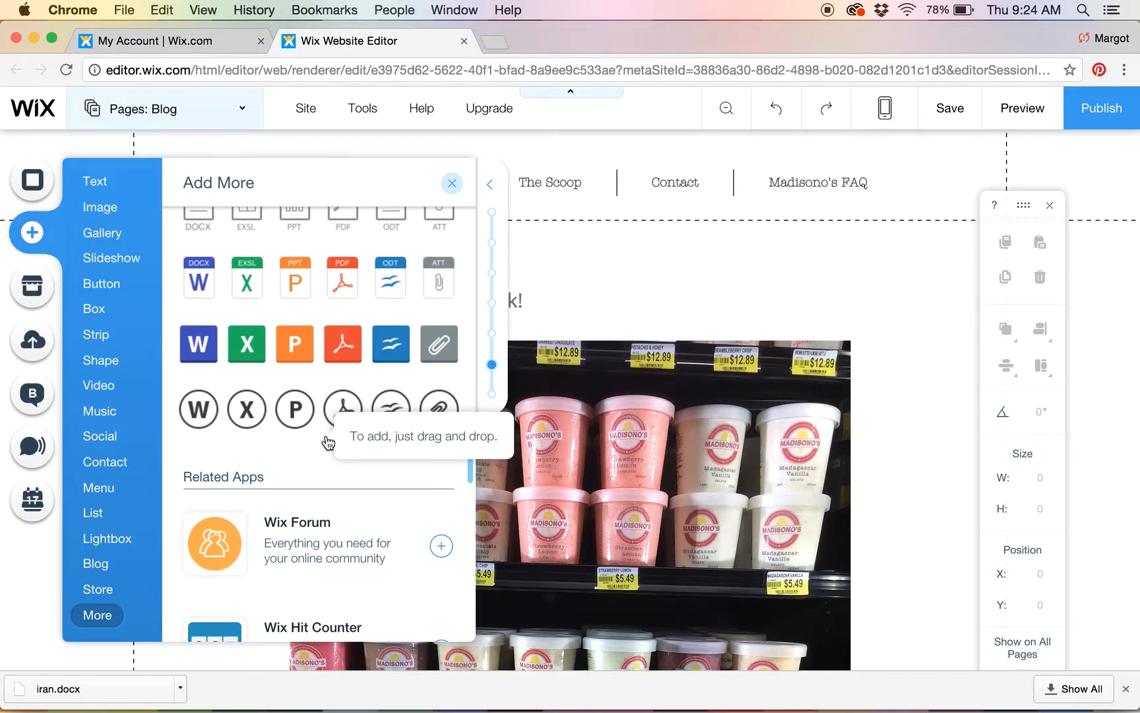
Review the Related Apps for additional elements, from Wix Forum and Wix Hit Counter to Wix FAQ, and close the list of addable elements
scroll(328, 442, "down", 4)
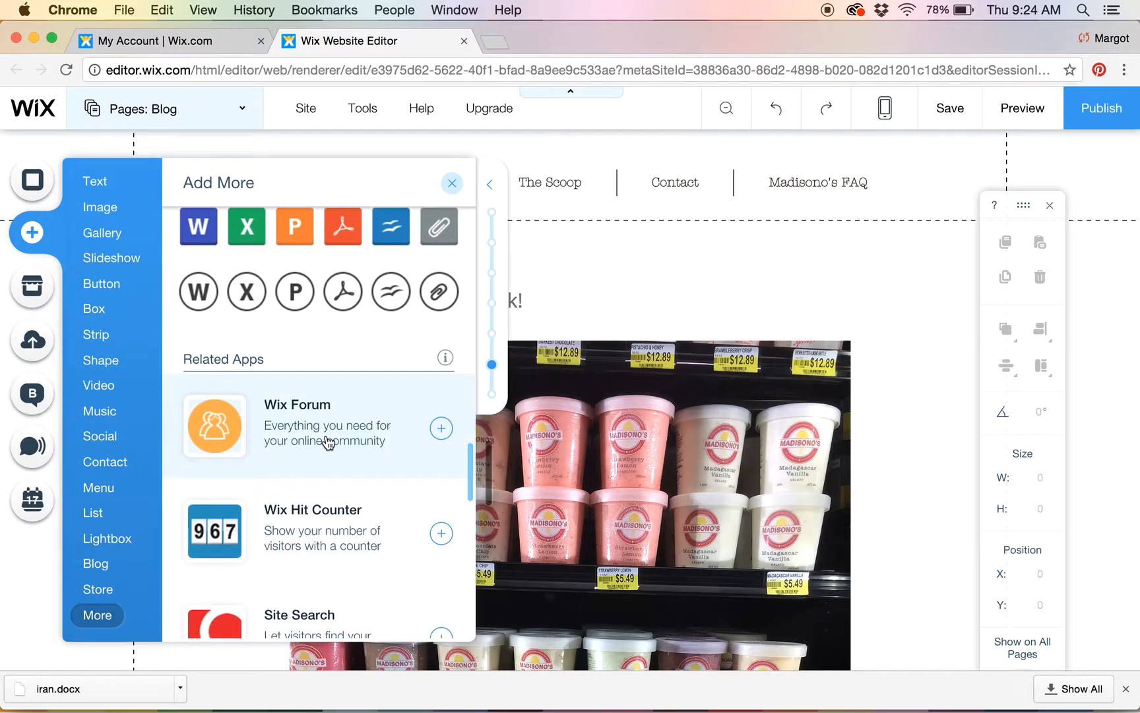
scroll(328, 442, "down", 4)
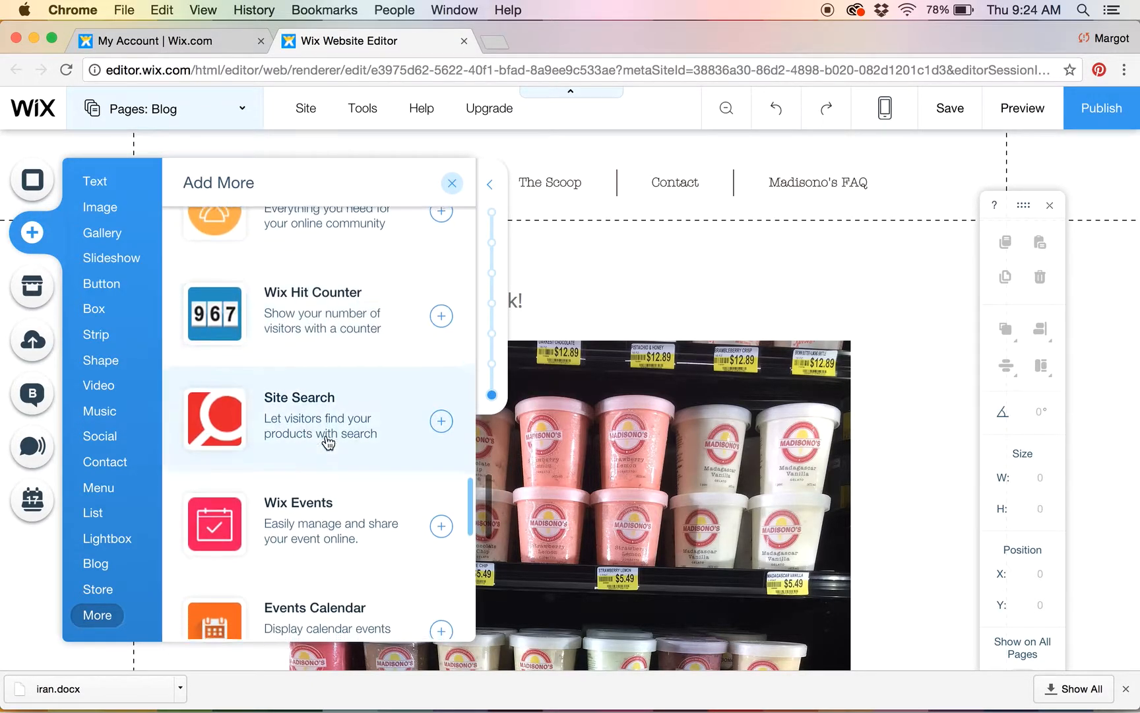
scroll(328, 443, "down", 3)
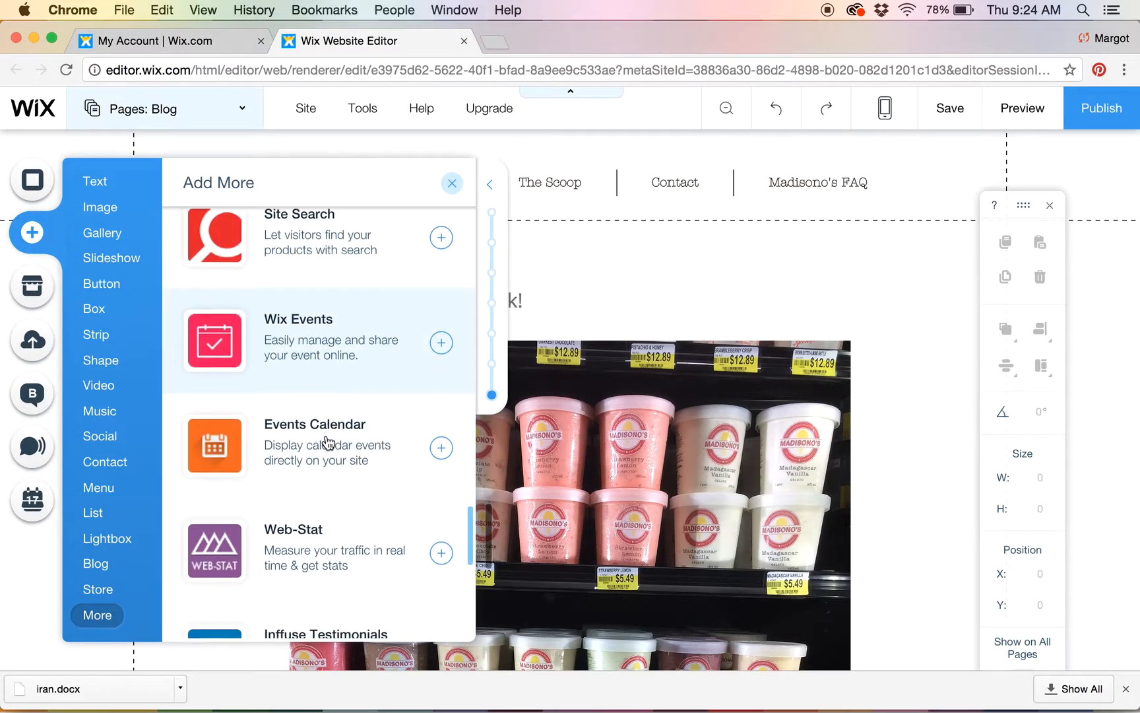
scroll(328, 442, "down", 2)
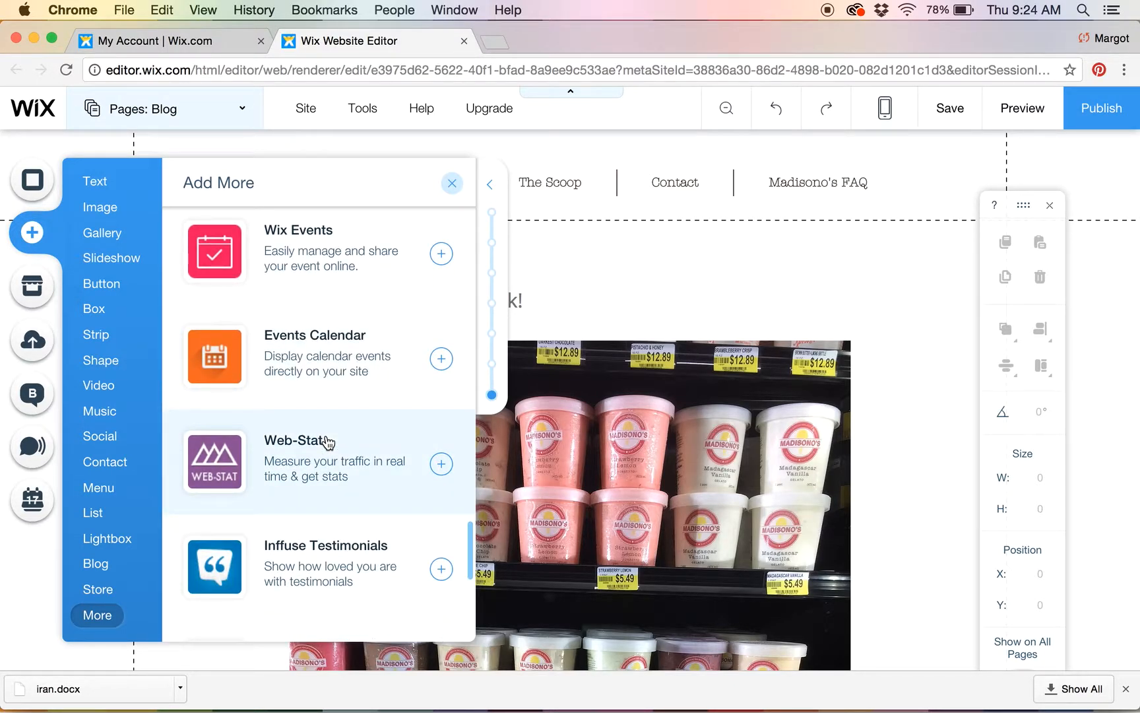
scroll(328, 442, "down", 5)
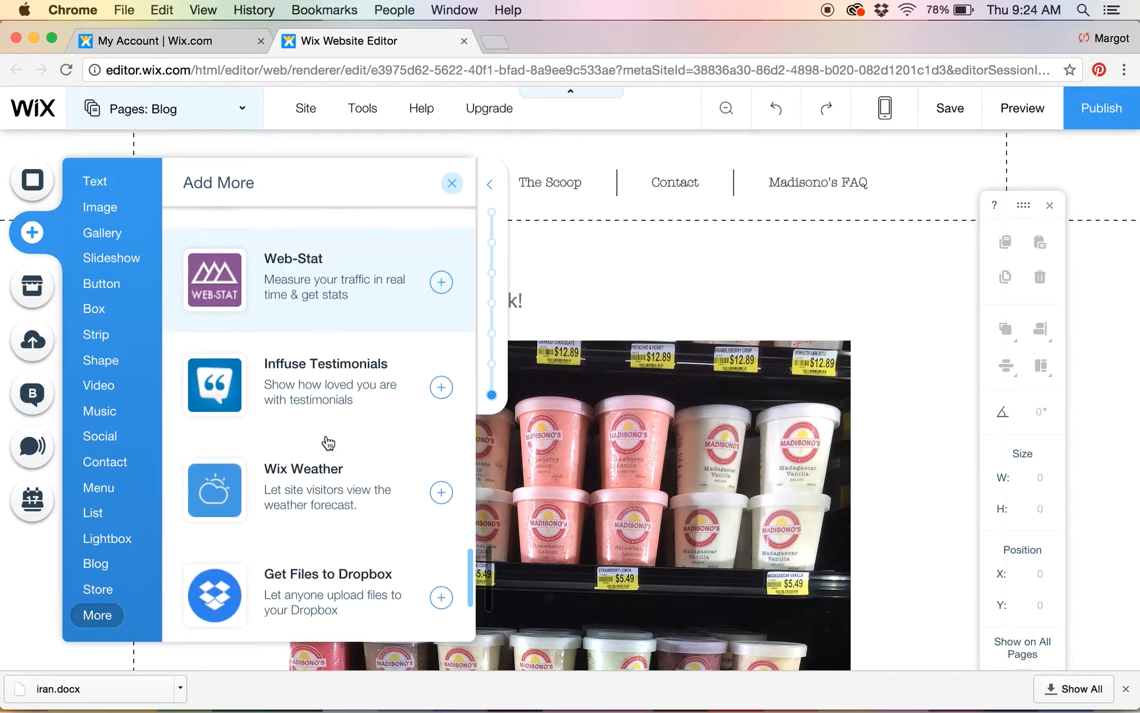
scroll(328, 443, "down", 3)
scroll(328, 442, "down", 3)
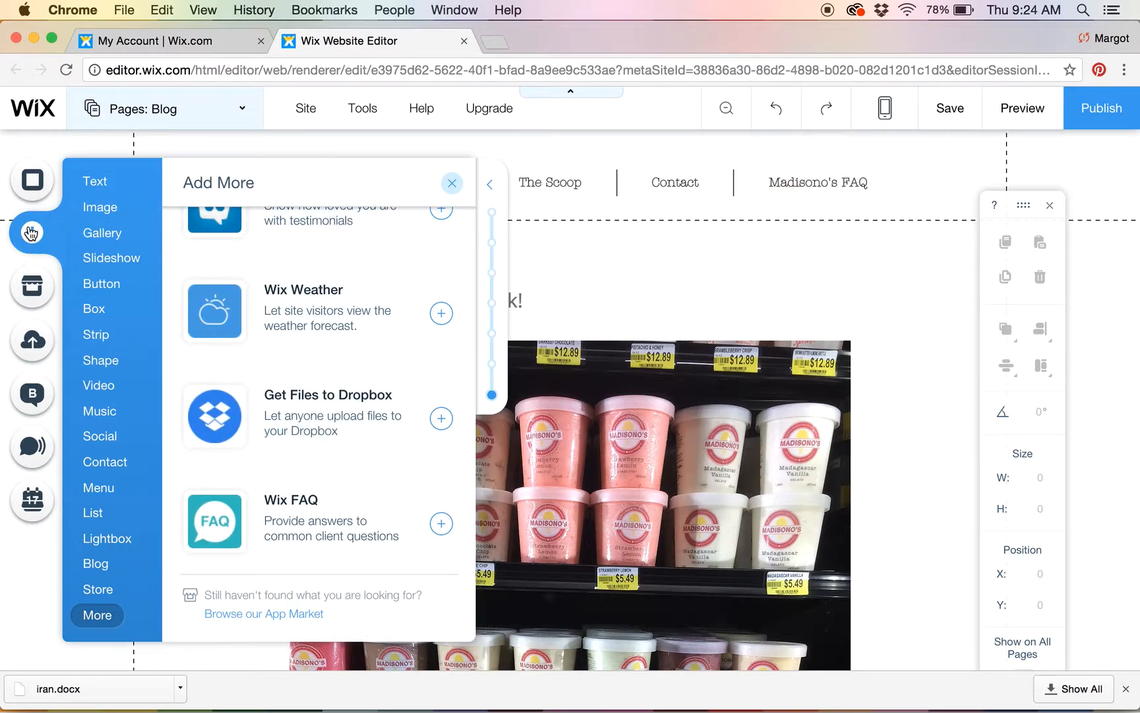
left_click(452, 185)
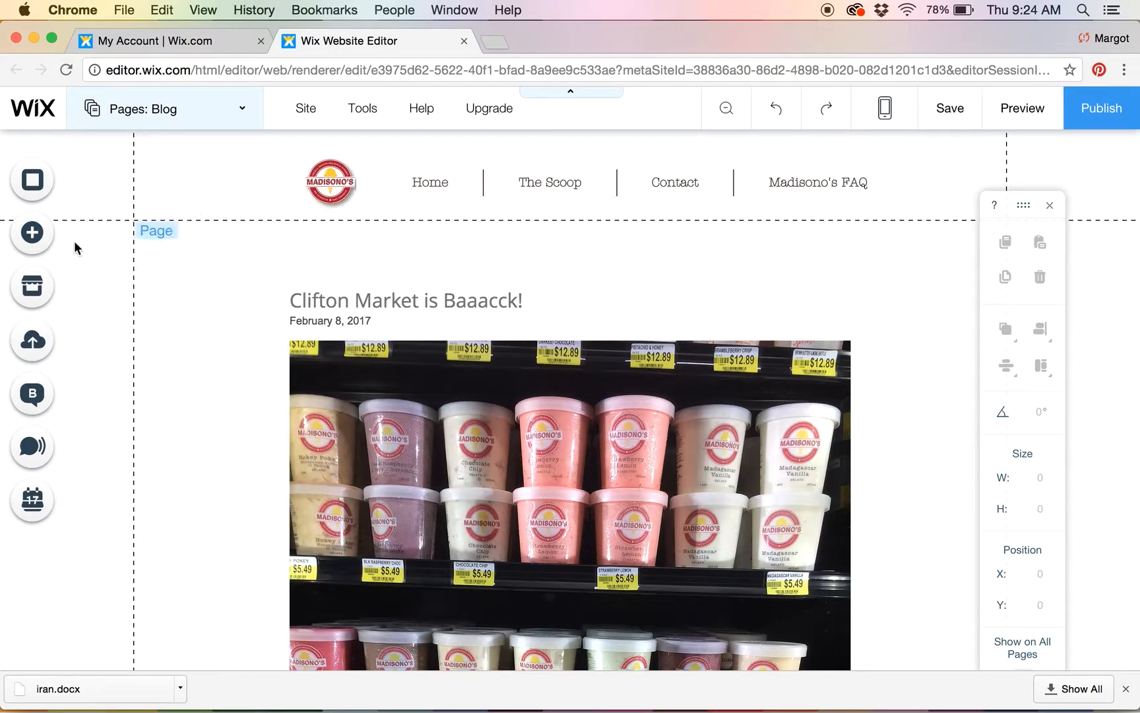
Open the Wix App Market and look over the apps recommended for the site
left_click(33, 288)
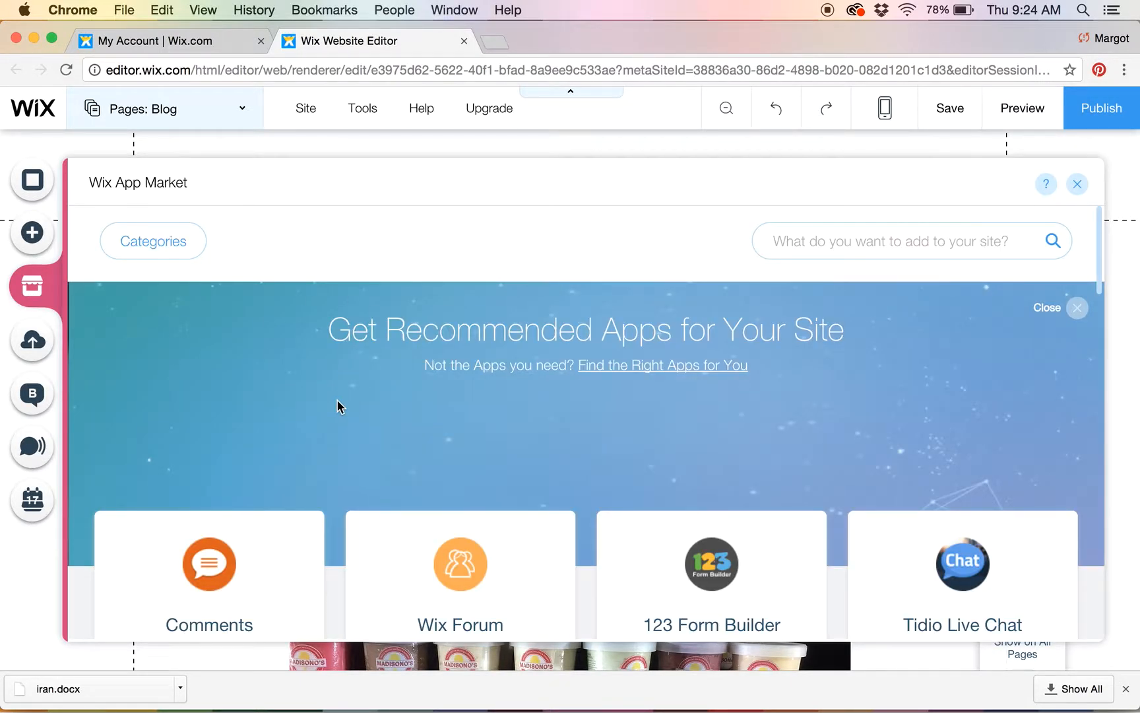
scroll(337, 400, "down", 5)
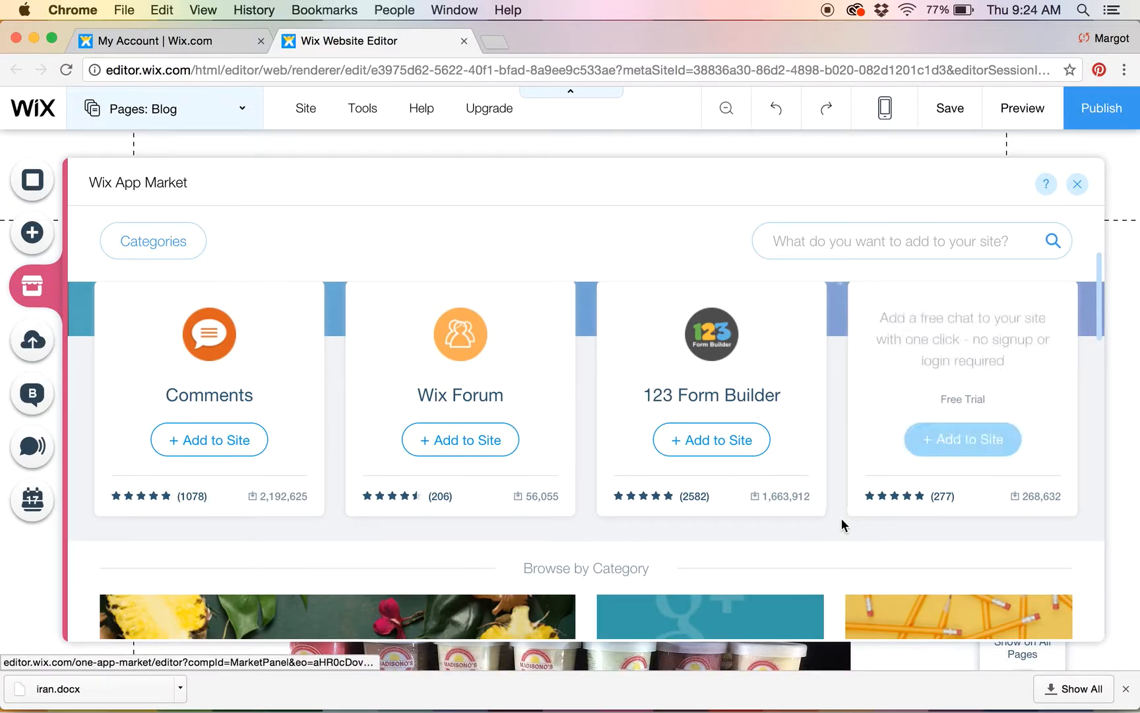
scroll(841, 519, "down", 1)
scroll(843, 522, "down", 5)
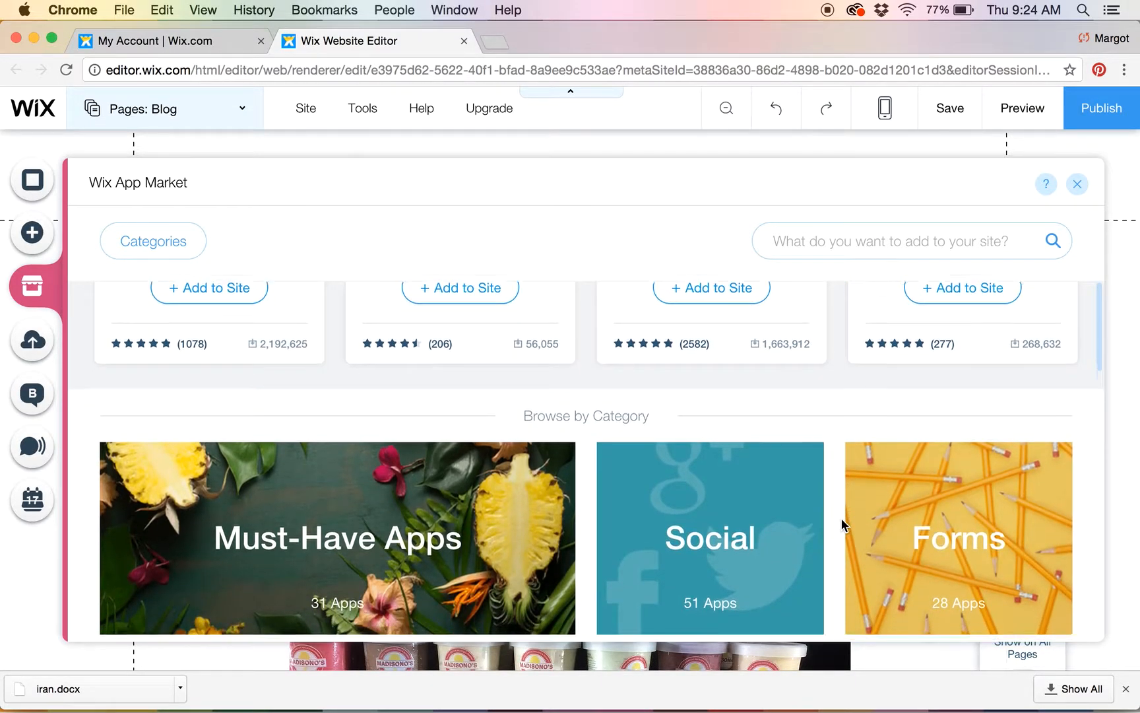
Browse the app categories in the Wix App Market, from Must-Have Apps, Social and Forms to Restaurants, Hotels & Travel and All Apps
scroll(841, 517, "down", 3)
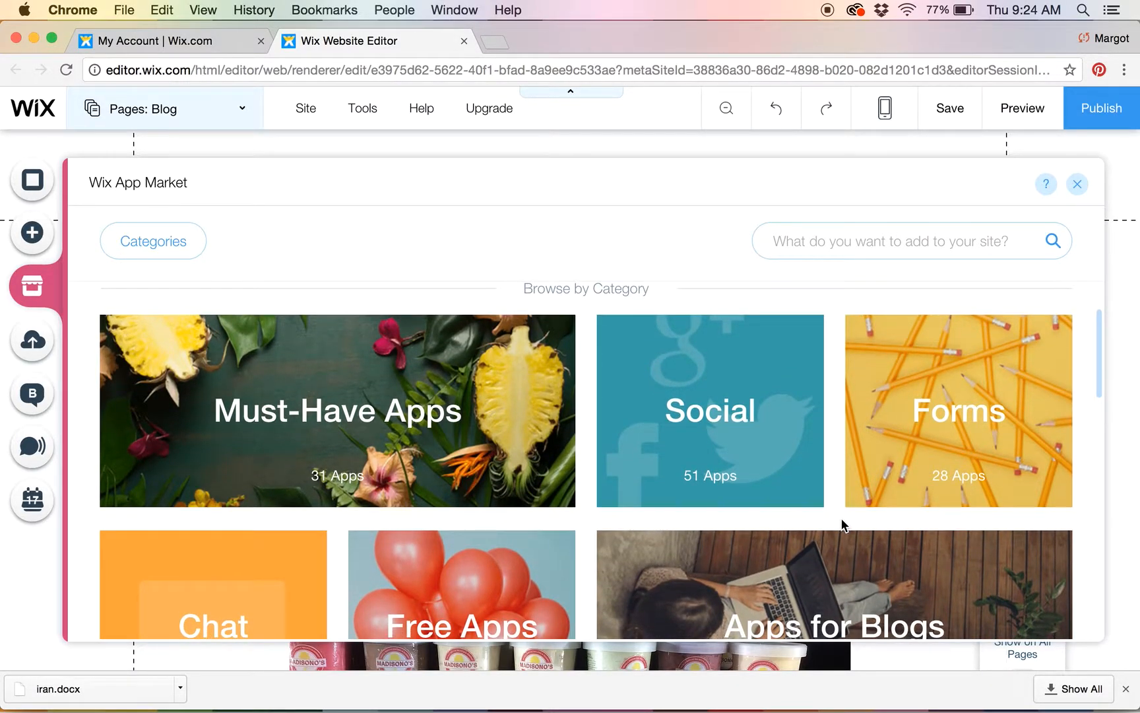
scroll(841, 518, "down", 1)
scroll(842, 525, "down", 6)
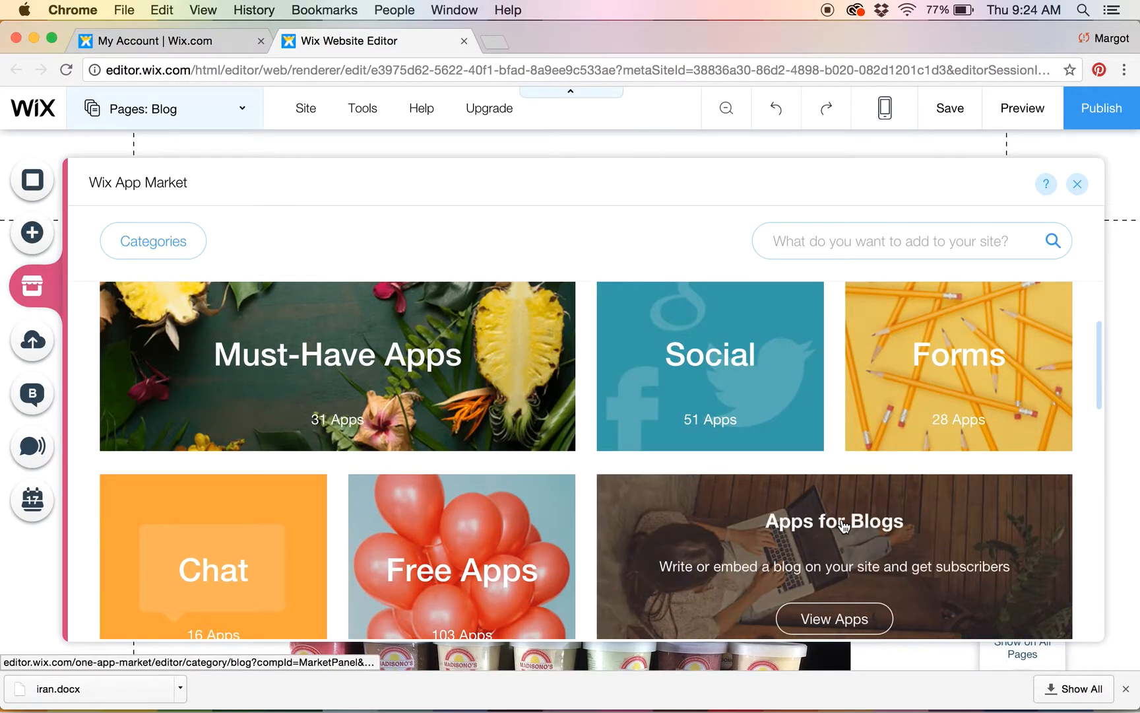
scroll(842, 520, "down", 5)
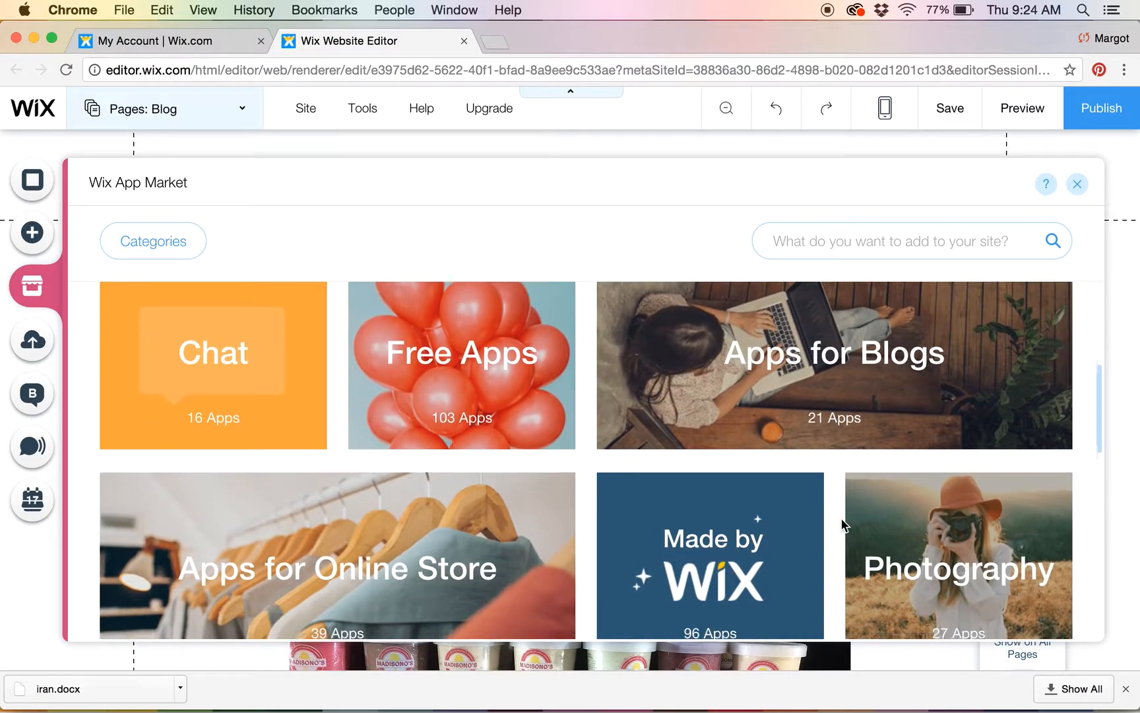
scroll(841, 518, "down", 8)
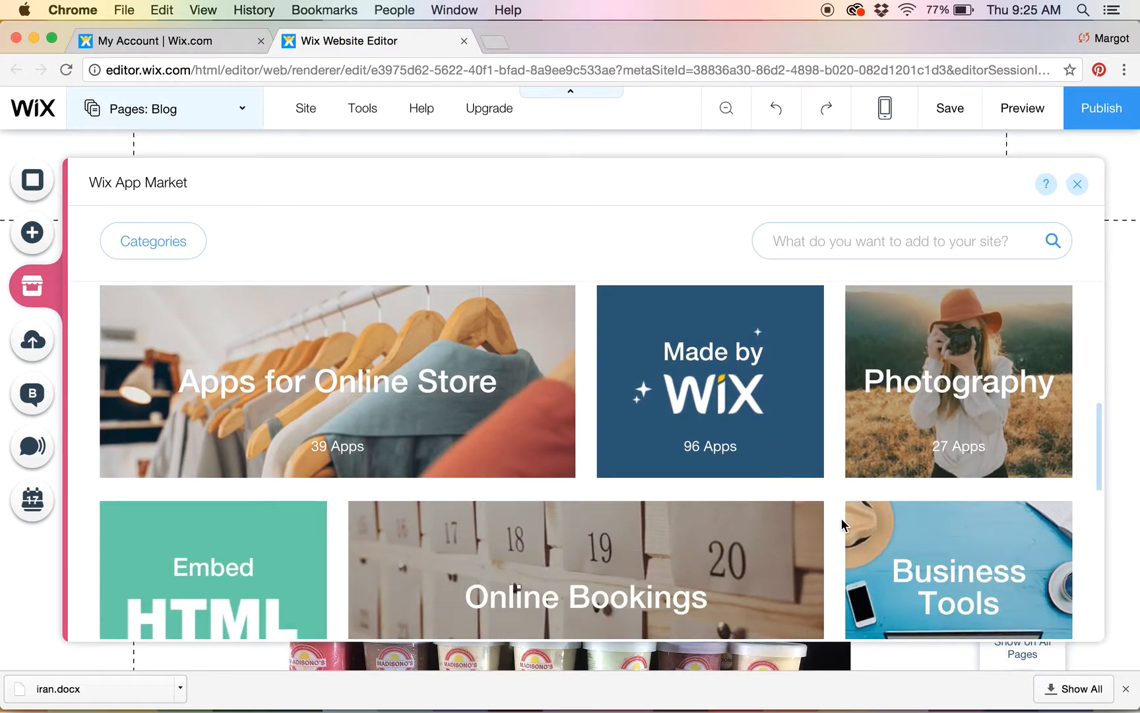
scroll(841, 518, "down", 2)
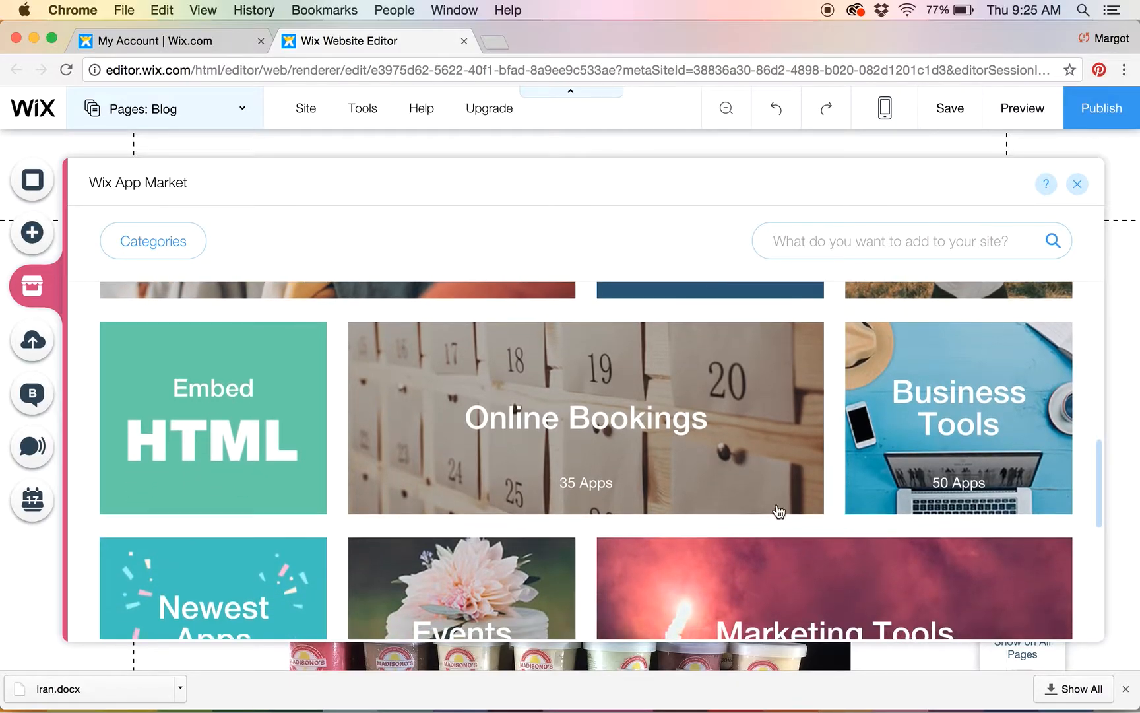
scroll(851, 507, "down", 12)
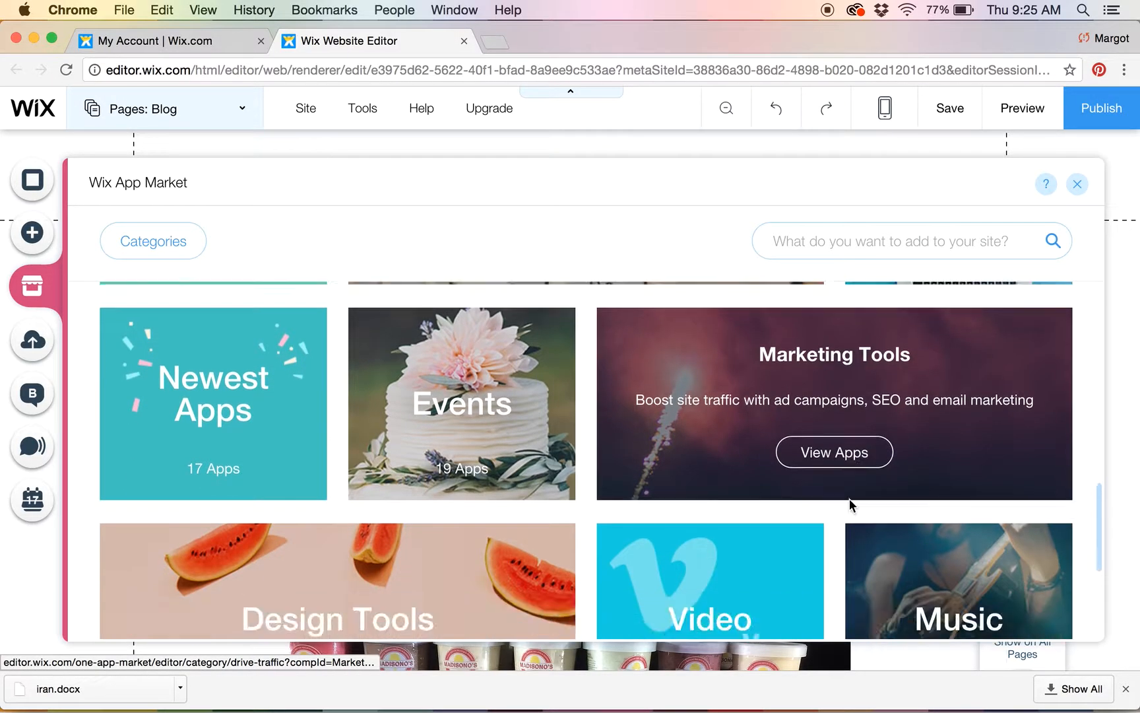
scroll(852, 507, "down", 3)
scroll(852, 505, "down", 3)
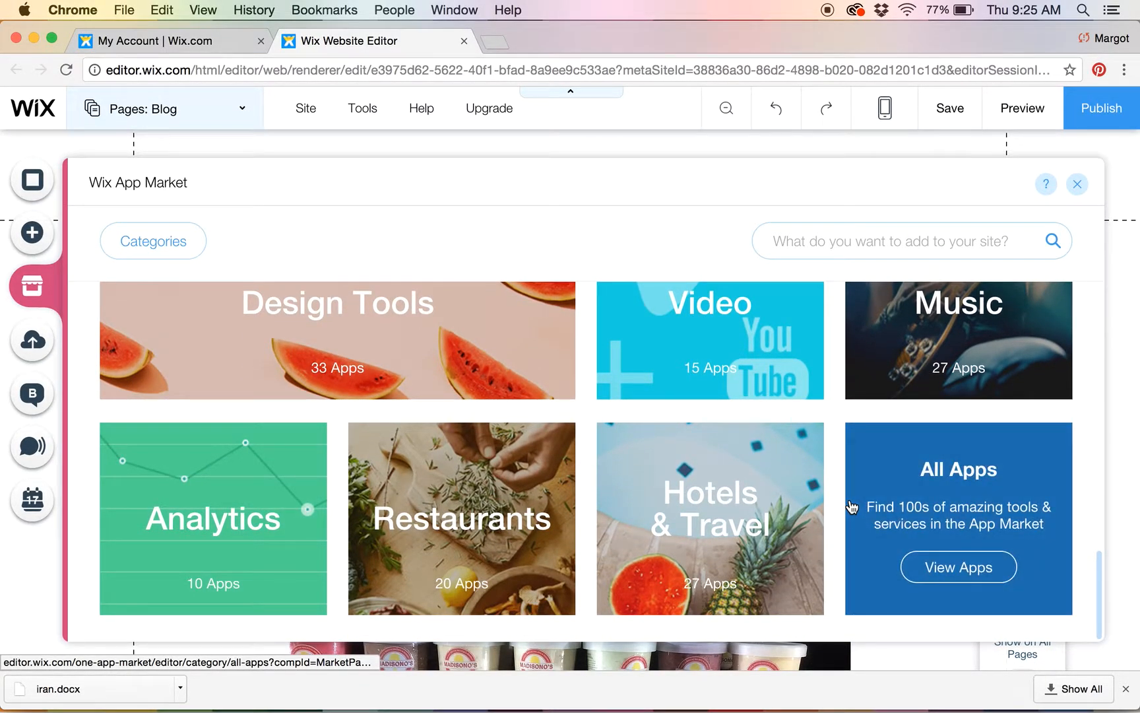
scroll(852, 507, "up", 10)
scroll(852, 507, "up", 20)
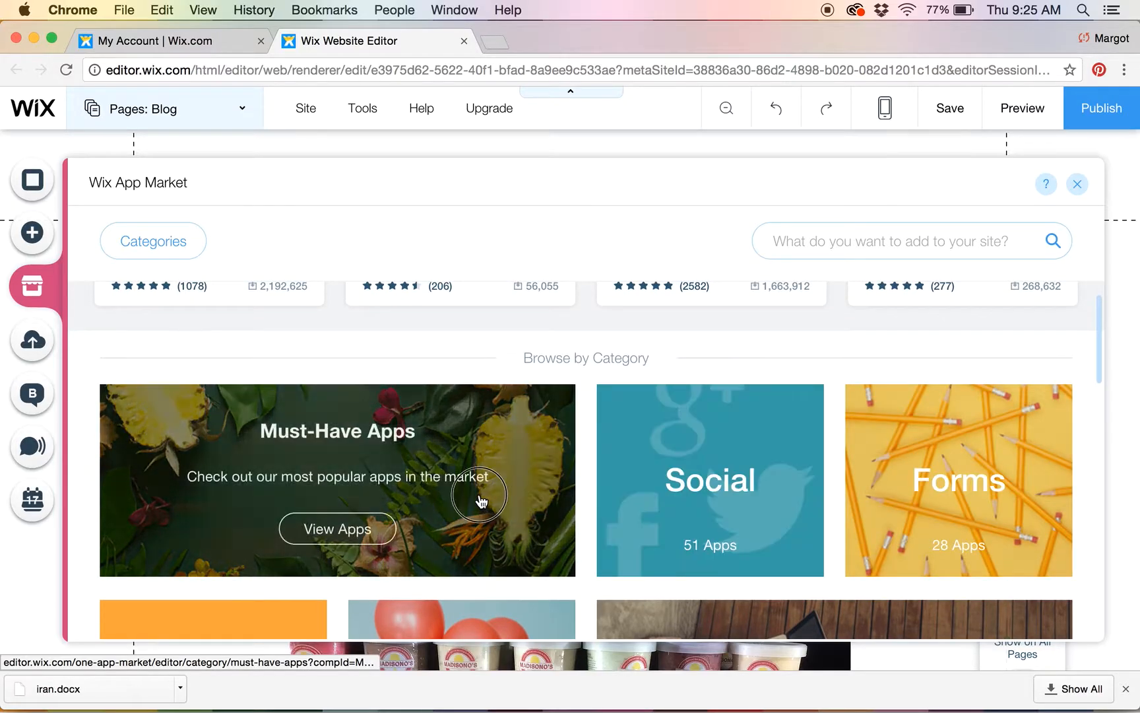
Open the Must-Have Apps category and review its first apps, from Wix Pro Gallery and Site Booster to Wix Hit Counter and Wix Stores
left_click(479, 500)
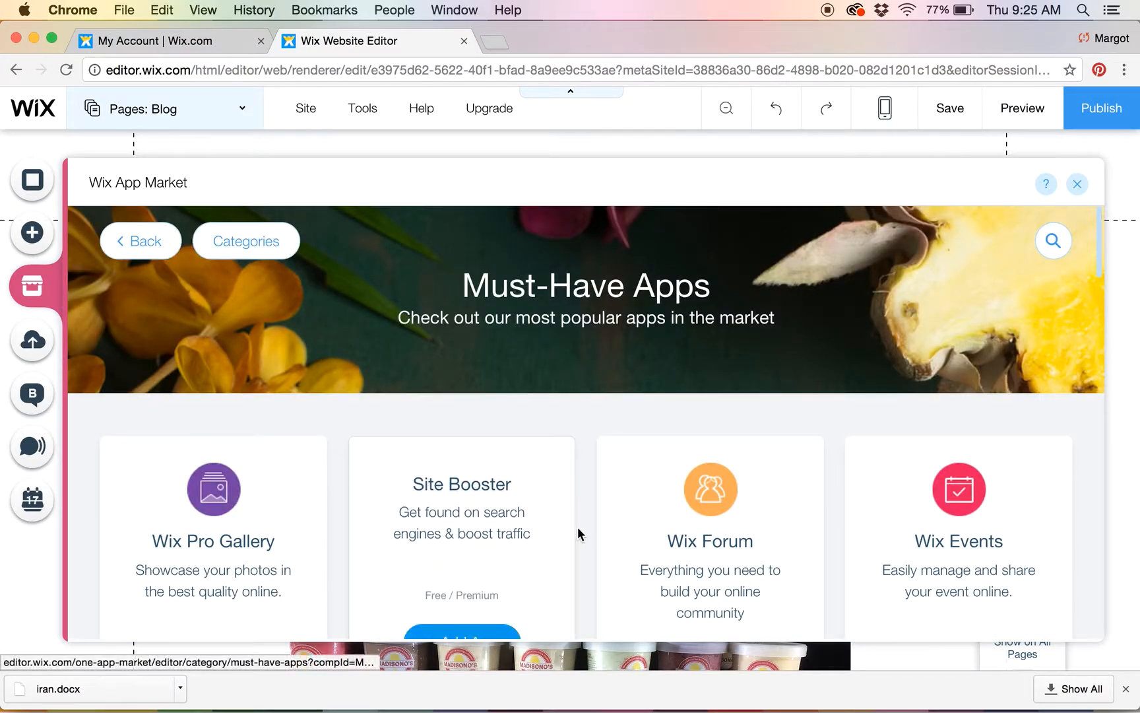
scroll(589, 542, "down", 1)
scroll(586, 534, "down", 3)
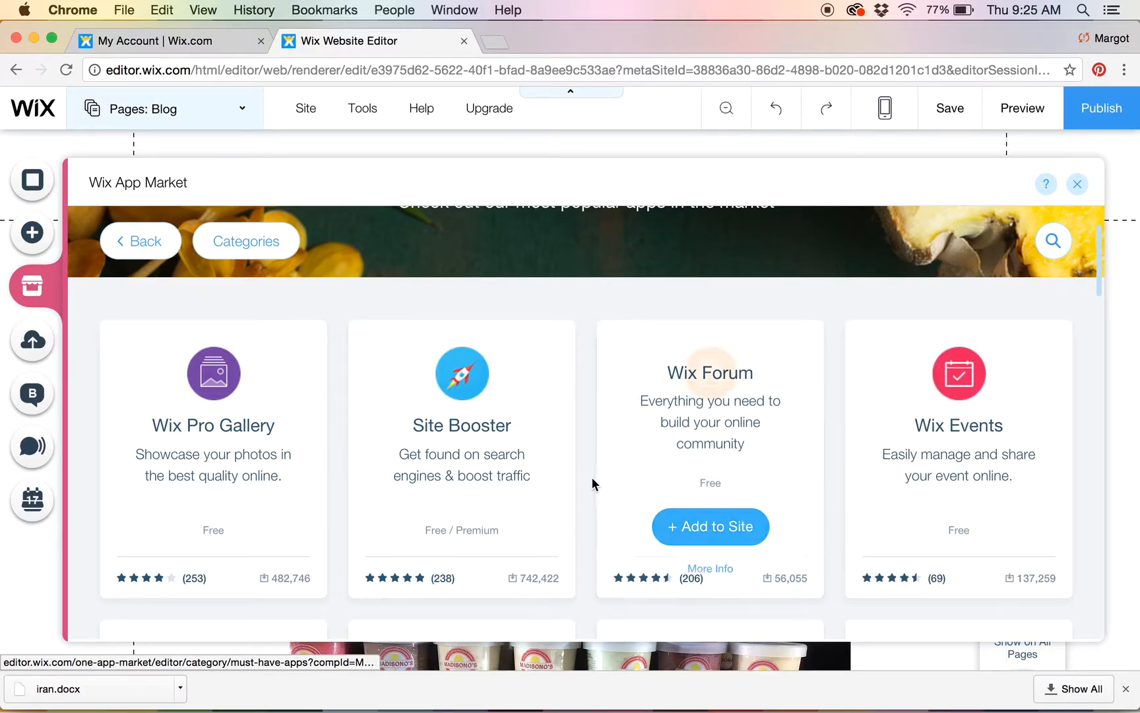
scroll(588, 480, "down", 1)
scroll(588, 480, "down", 5)
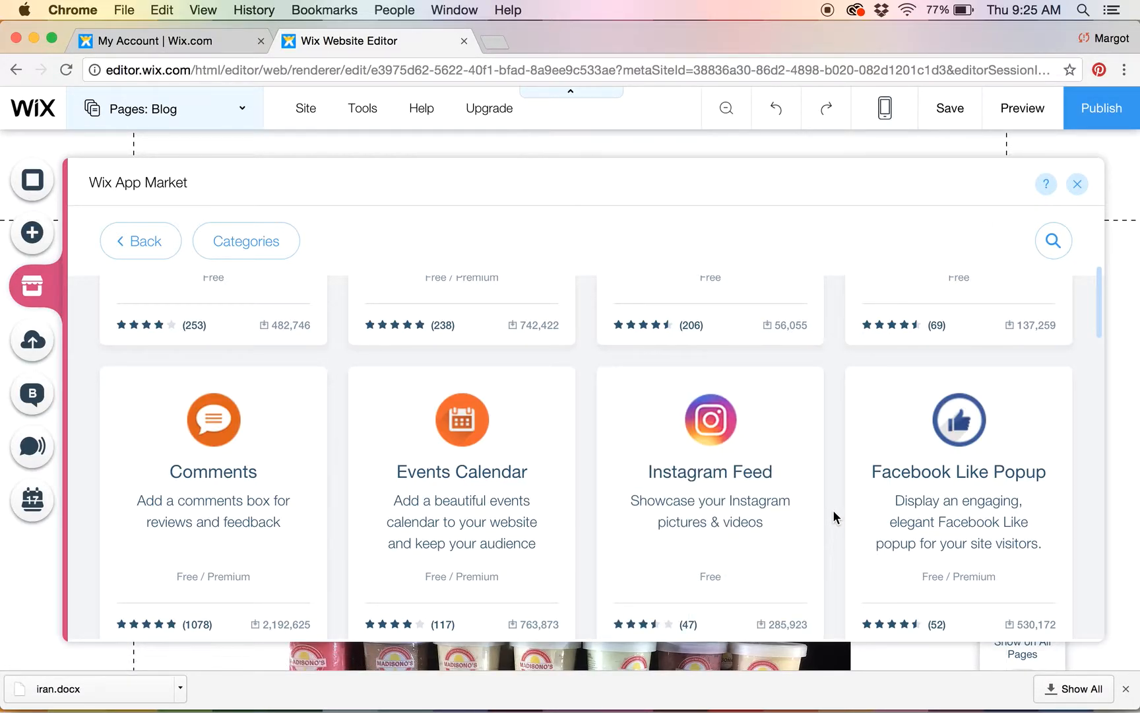
scroll(833, 509, "down", 4)
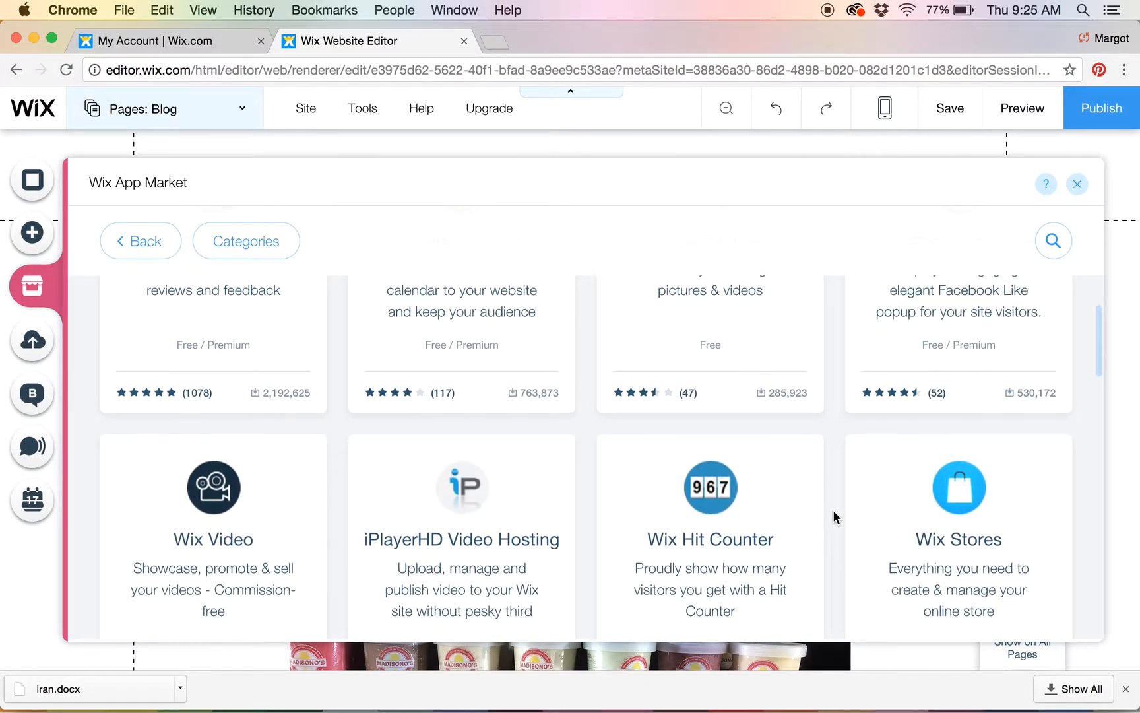
scroll(833, 510, "down", 3)
scroll(833, 511, "down", 3)
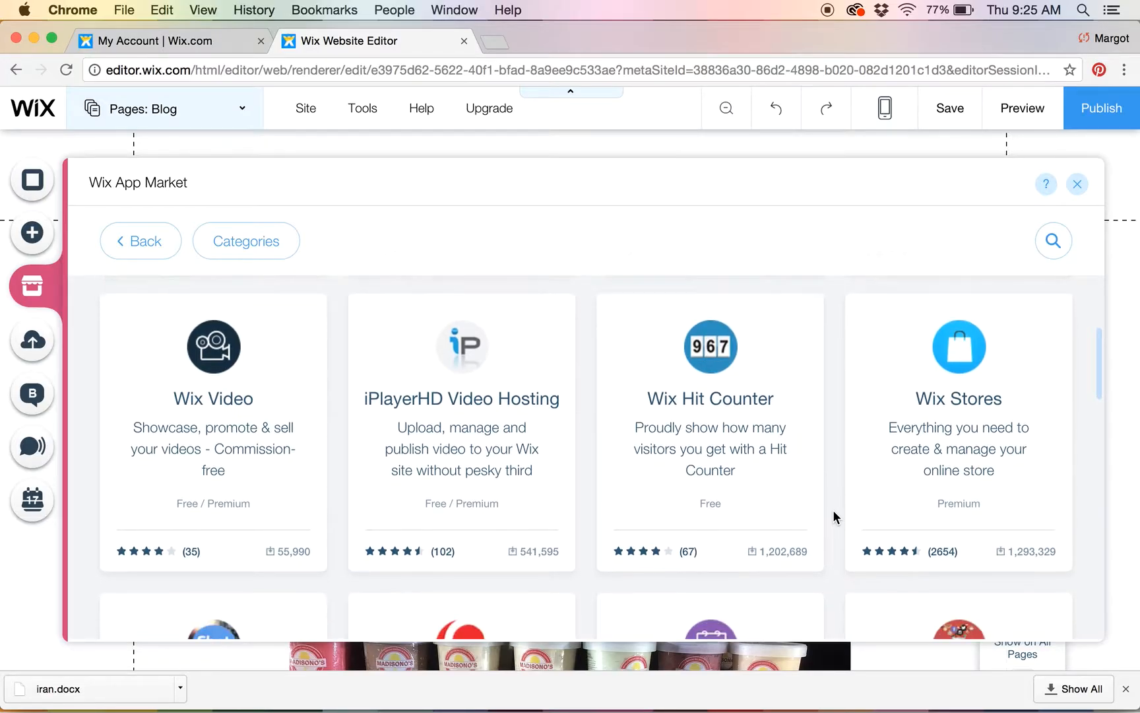
Review the remaining Must-Have Apps, from Tidio Live Chat, Site Search and Wix Bookings to Simple Google Maps and Impressive Slideshow
scroll(833, 510, "down", 4)
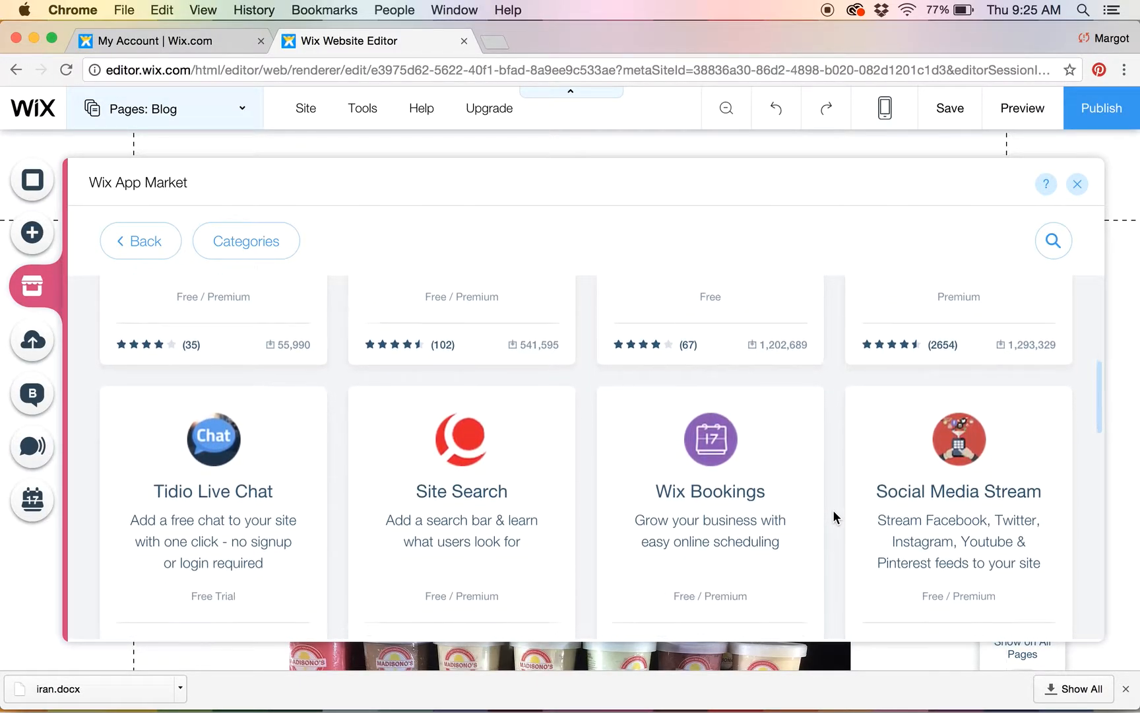
scroll(833, 510, "down", 4)
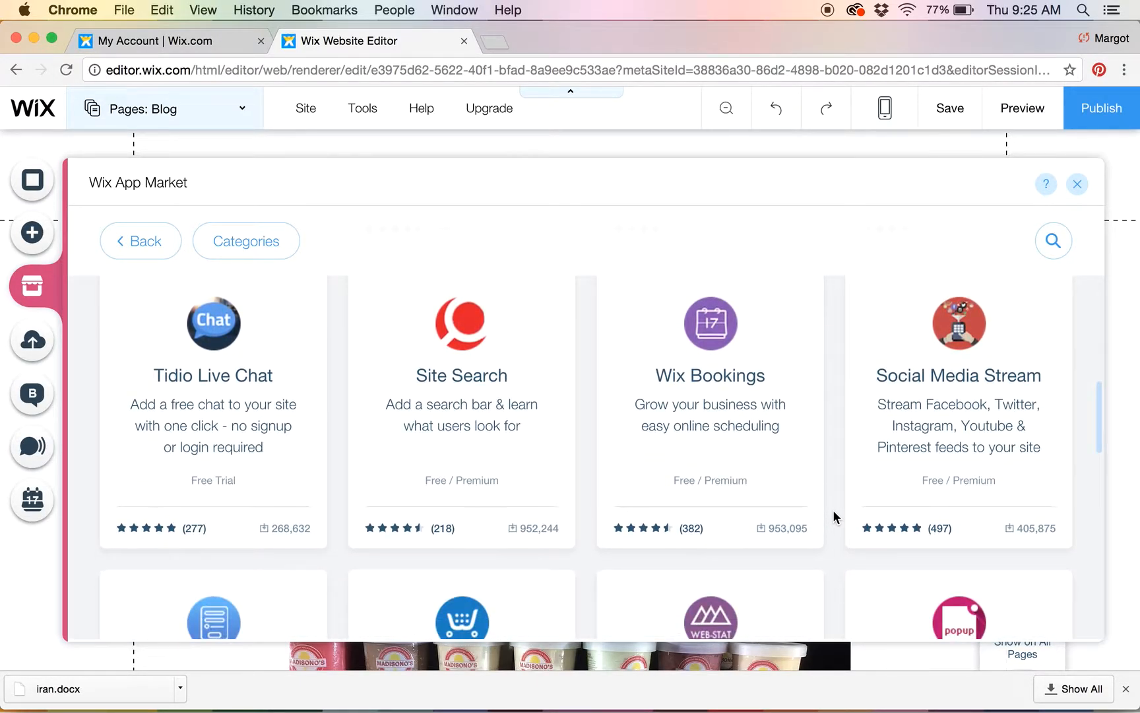
scroll(833, 510, "down", 3)
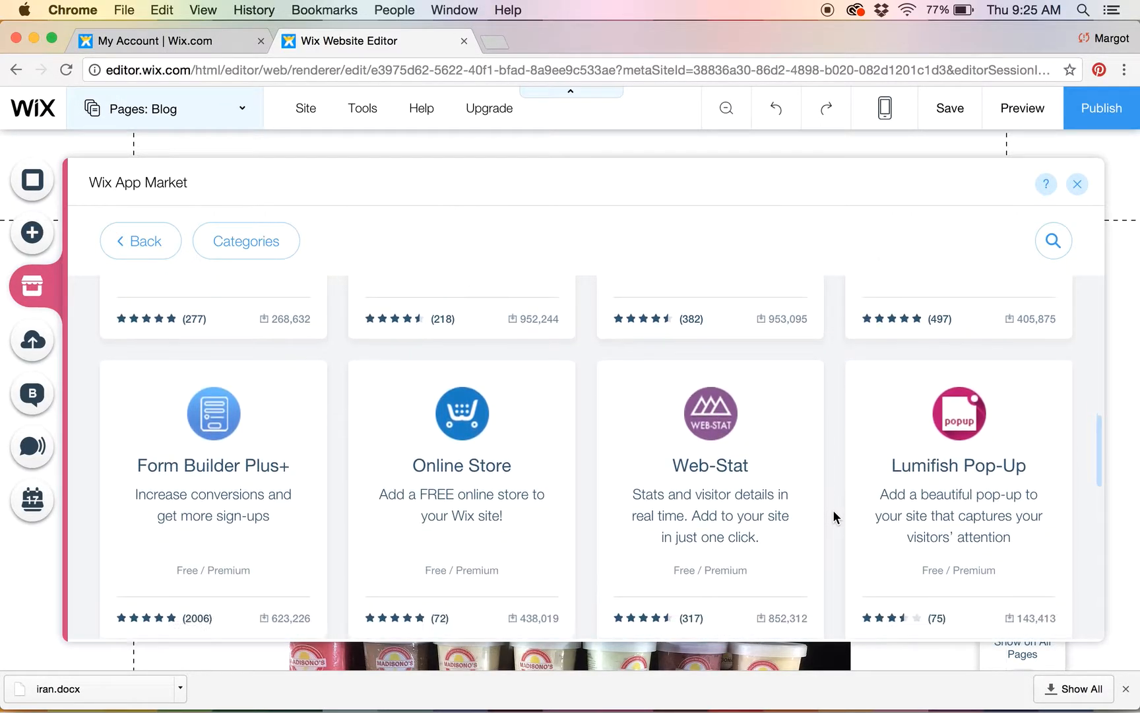
scroll(833, 509, "down", 1)
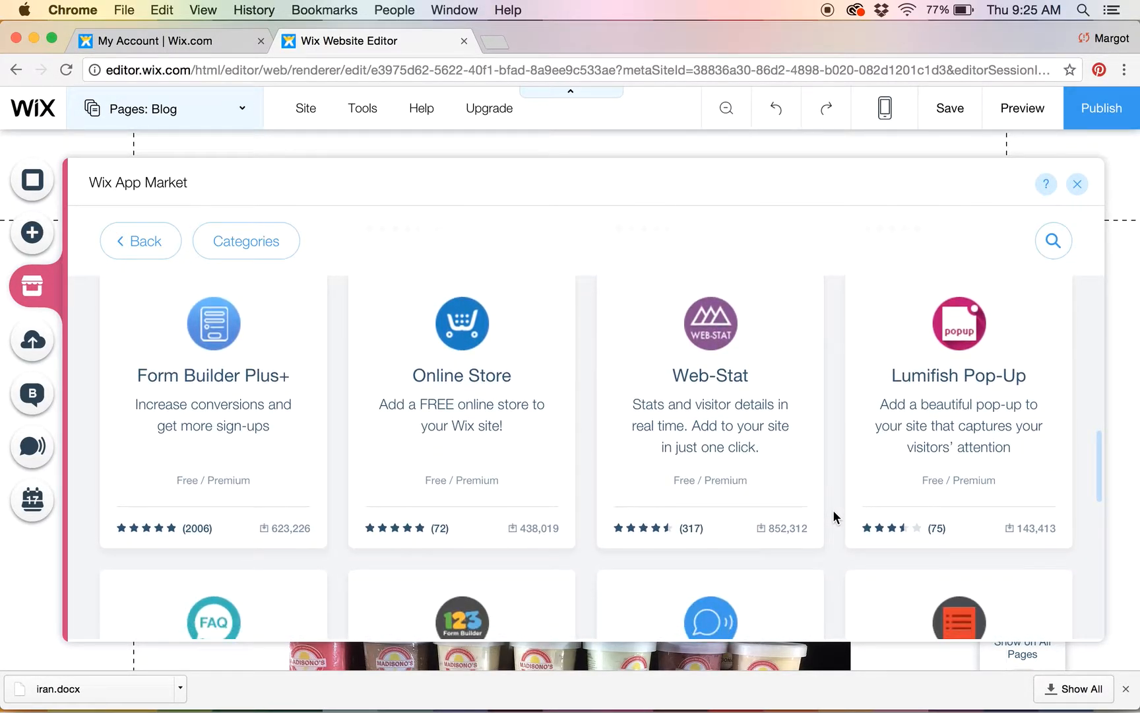
scroll(834, 509, "down", 1)
mouse_move(932, 293)
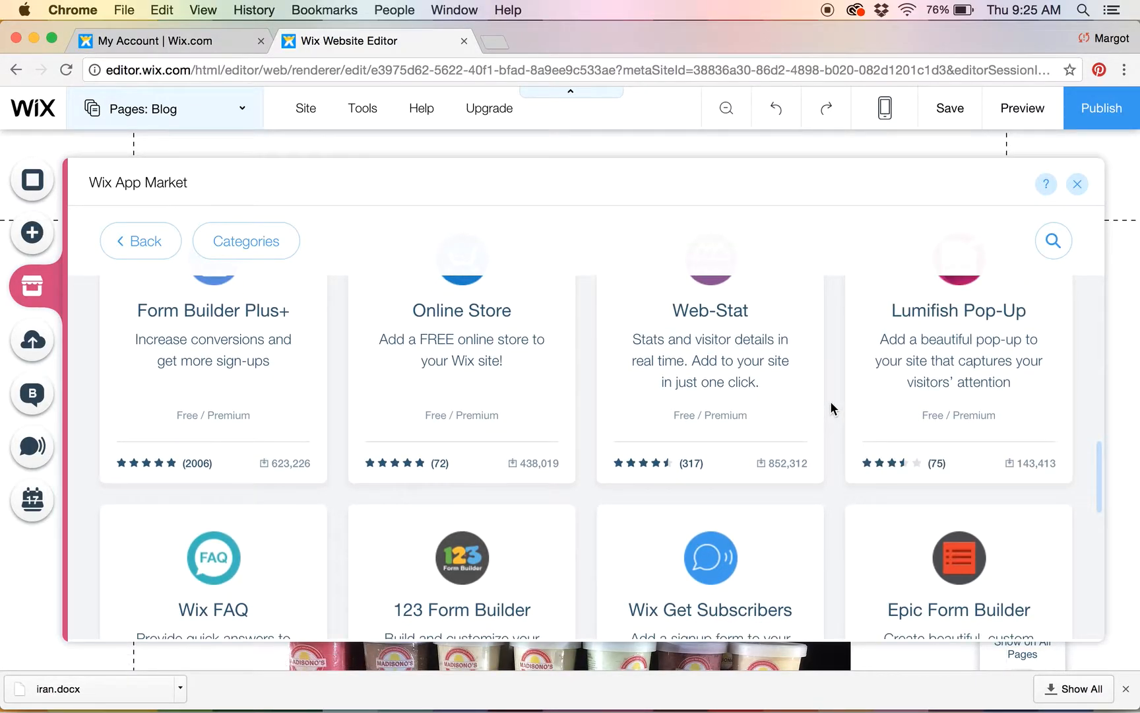
scroll(830, 402, "down", 1)
scroll(830, 401, "down", 1)
scroll(830, 401, "down", 3)
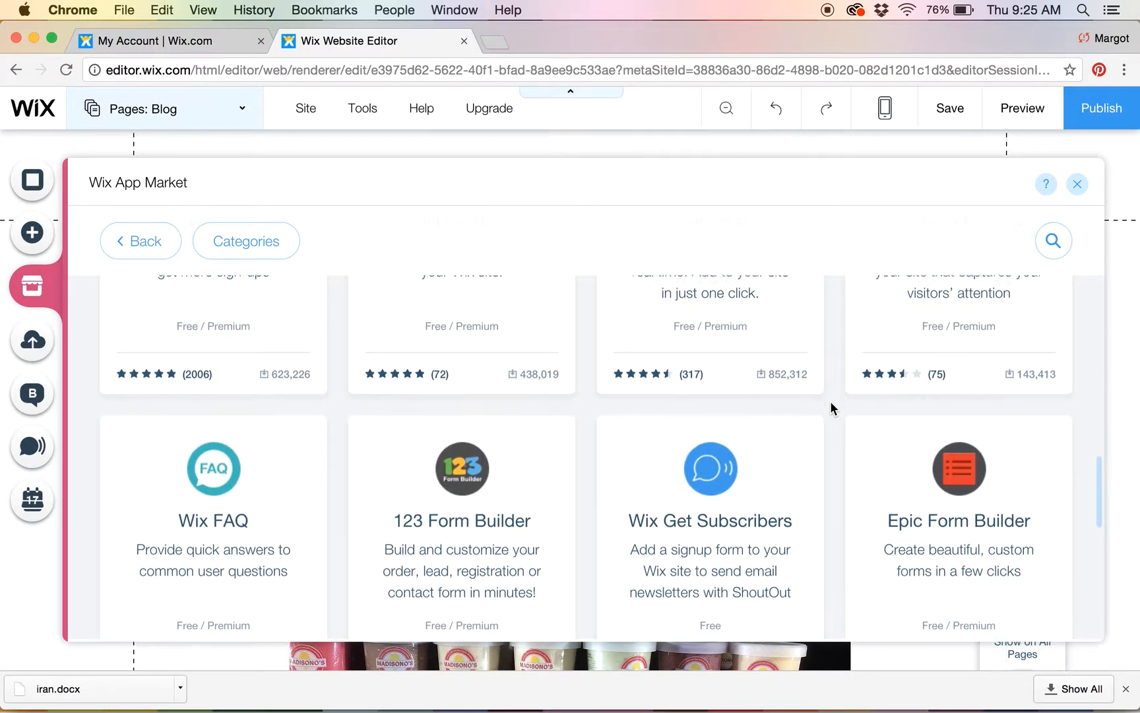
scroll(830, 402, "down", 3)
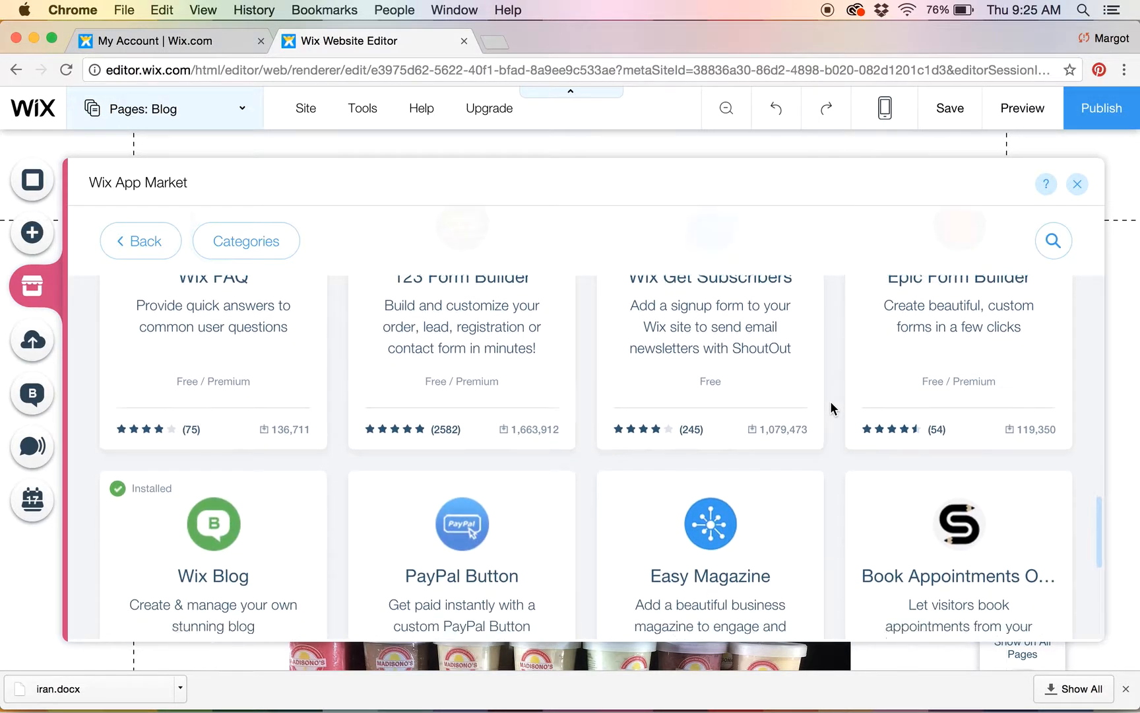
scroll(830, 401, "down", 3)
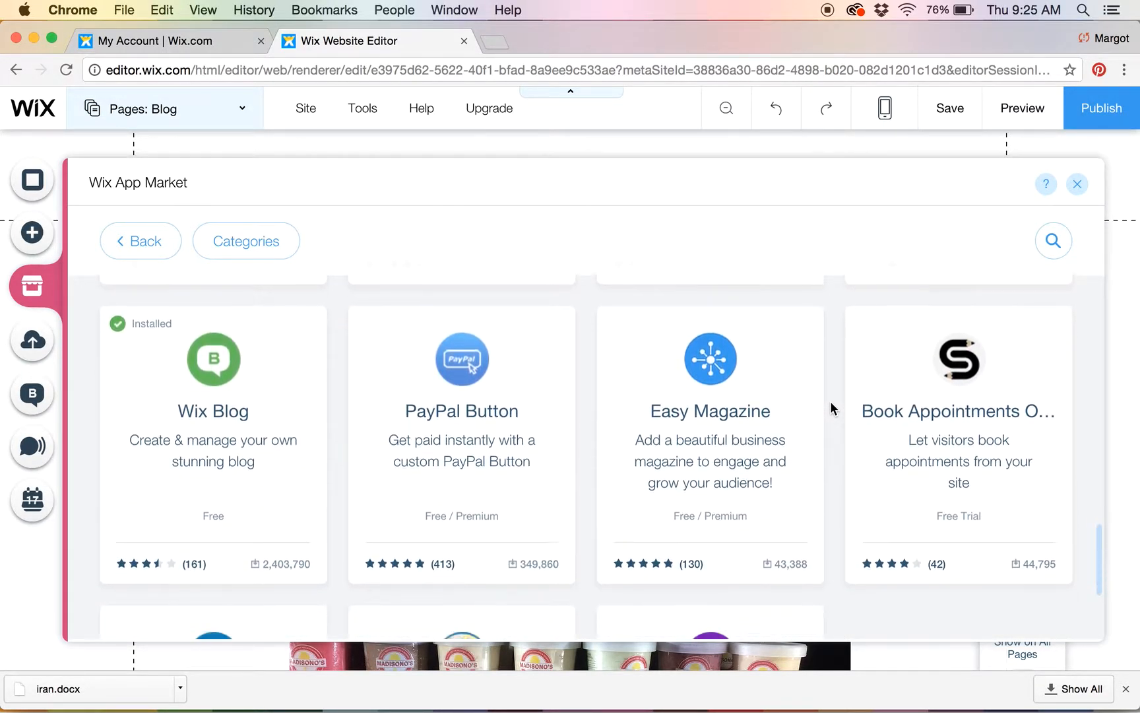
scroll(830, 401, "down", 2)
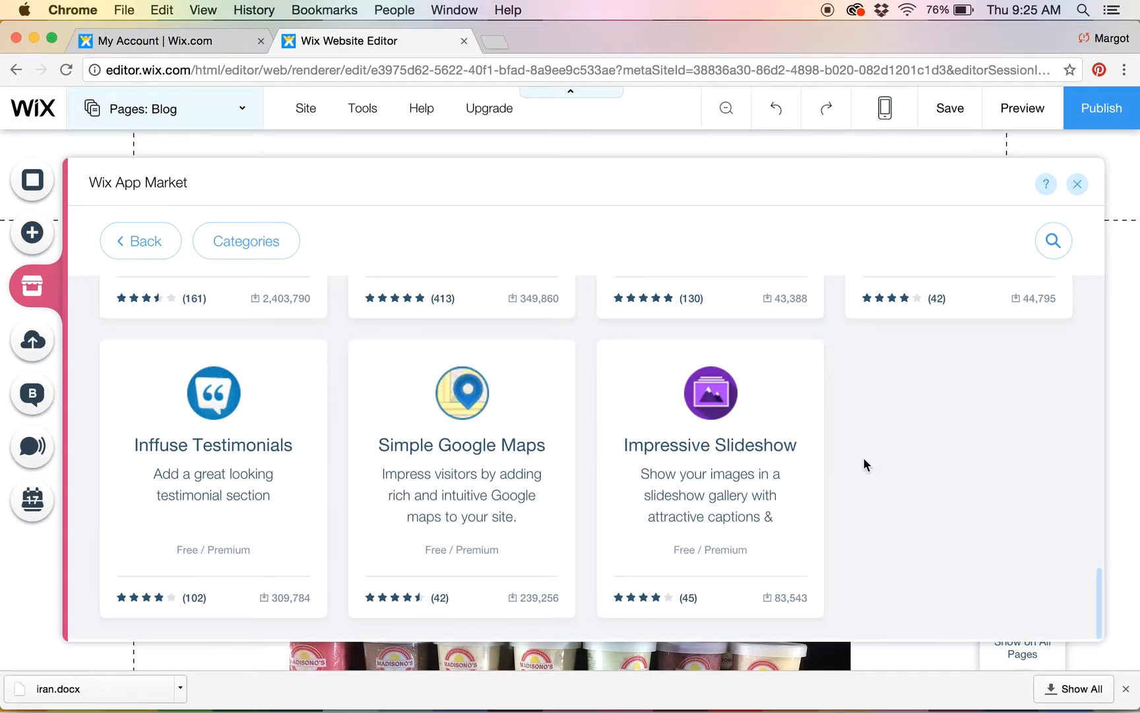
scroll(864, 458, "up", 10)
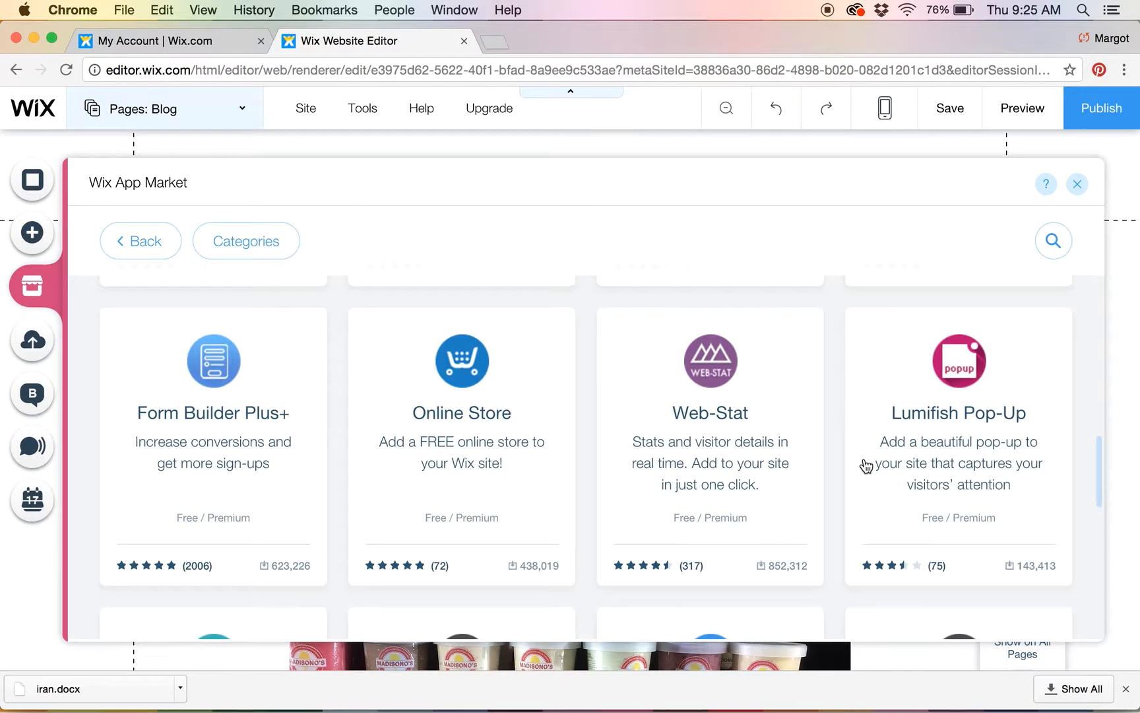
Leave the Wix App Market and look over the My Uploads categories: Fonts, Images, Videos, Single Tracks and Docs
scroll(866, 465, "up", 10)
scroll(865, 465, "up", 5)
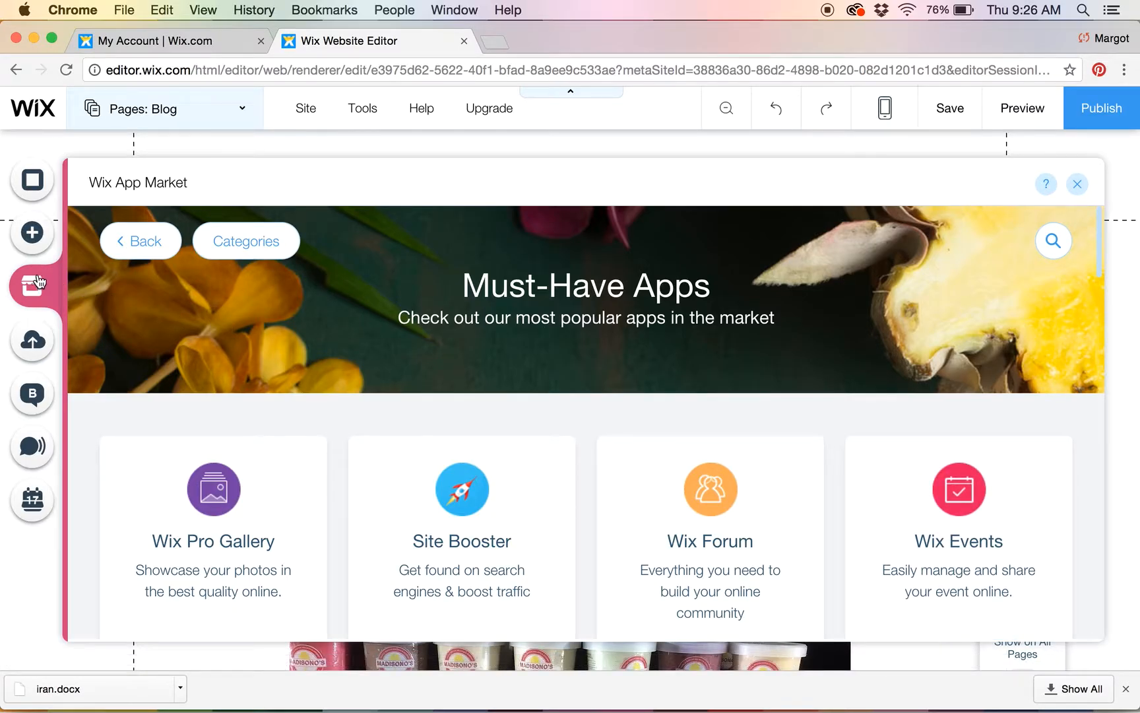
left_click(1074, 187)
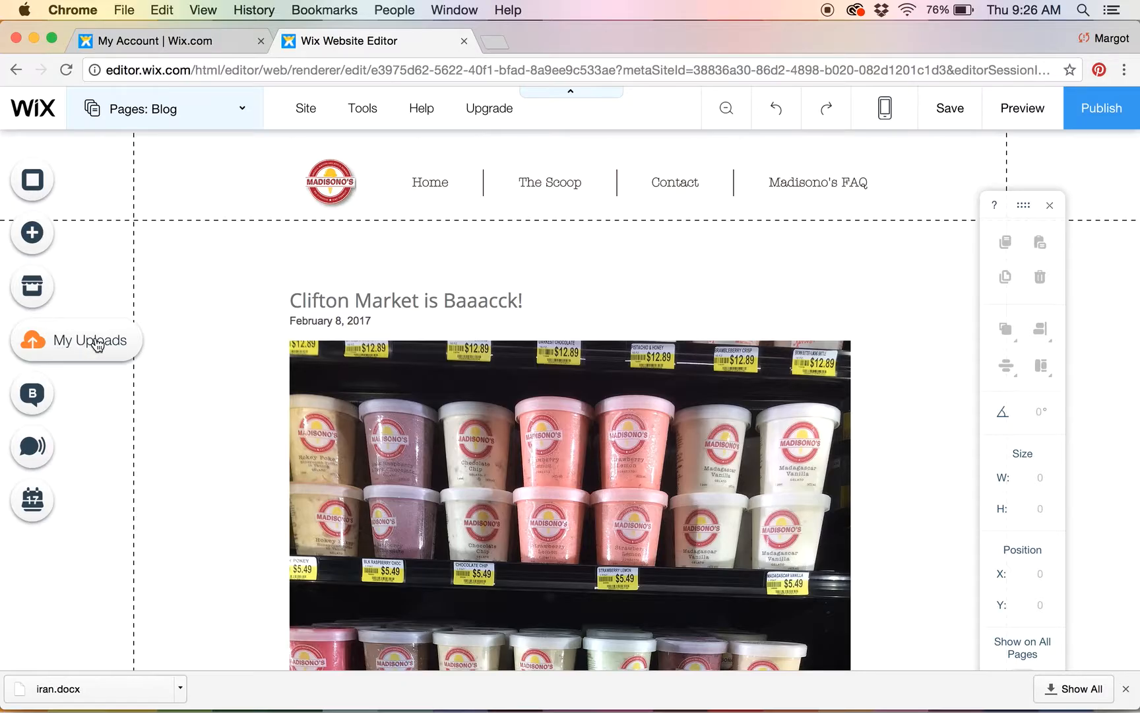
left_click(64, 347)
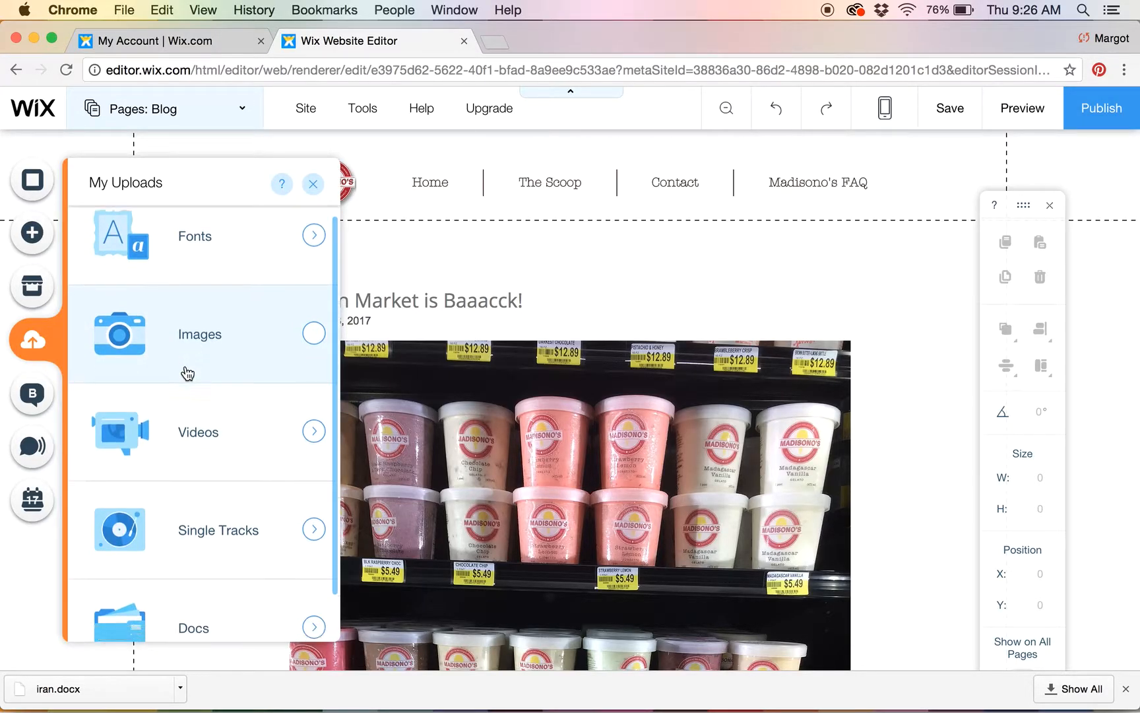
scroll(186, 373, "down", 1)
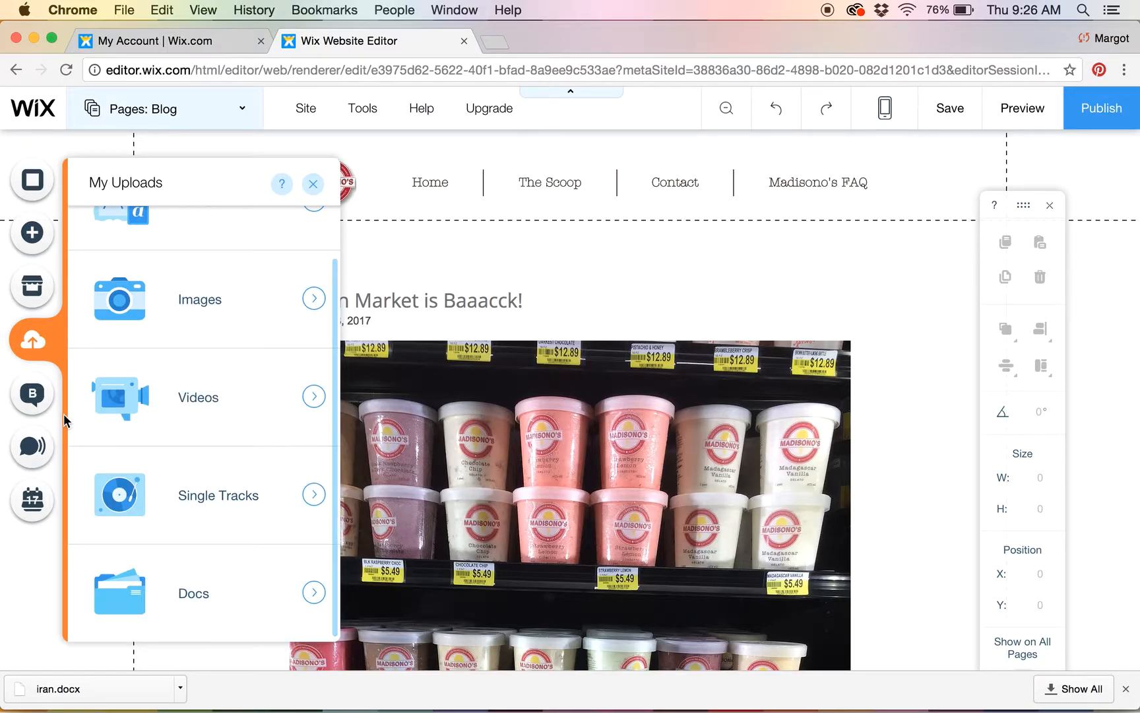
Look over the Blog Manager, the speech-bubble feature and the Wix Bookings offer in turn, and close the bookings offer
left_click(32, 396)
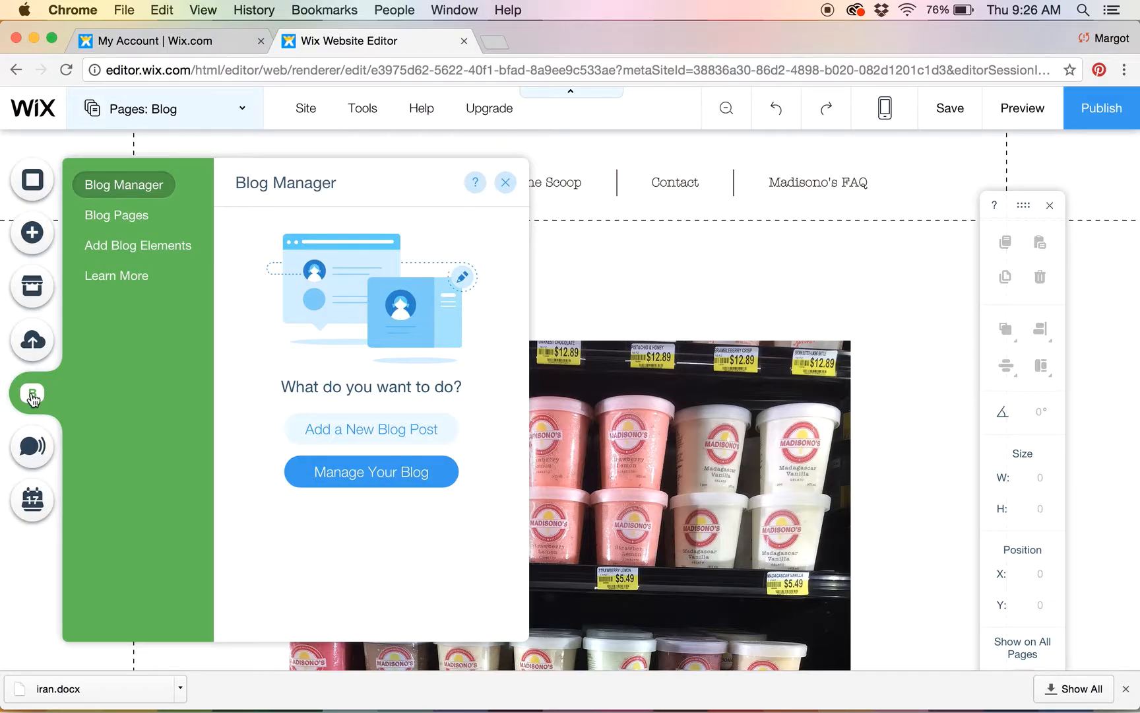
left_click(33, 449)
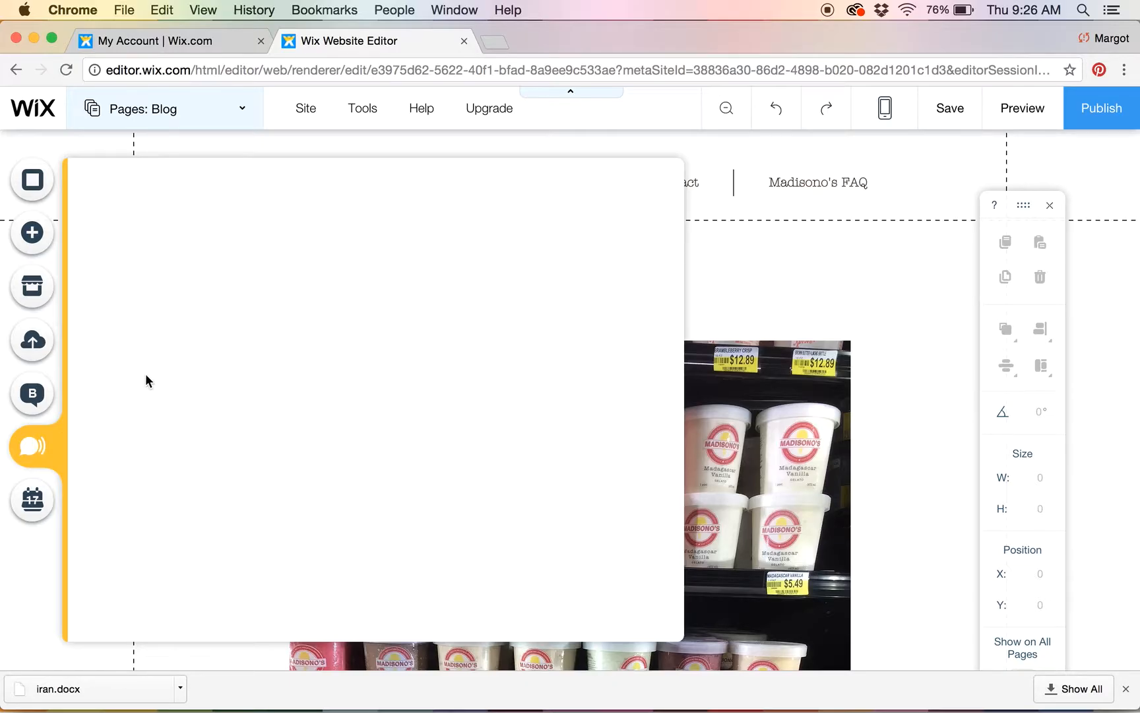
left_click(33, 501)
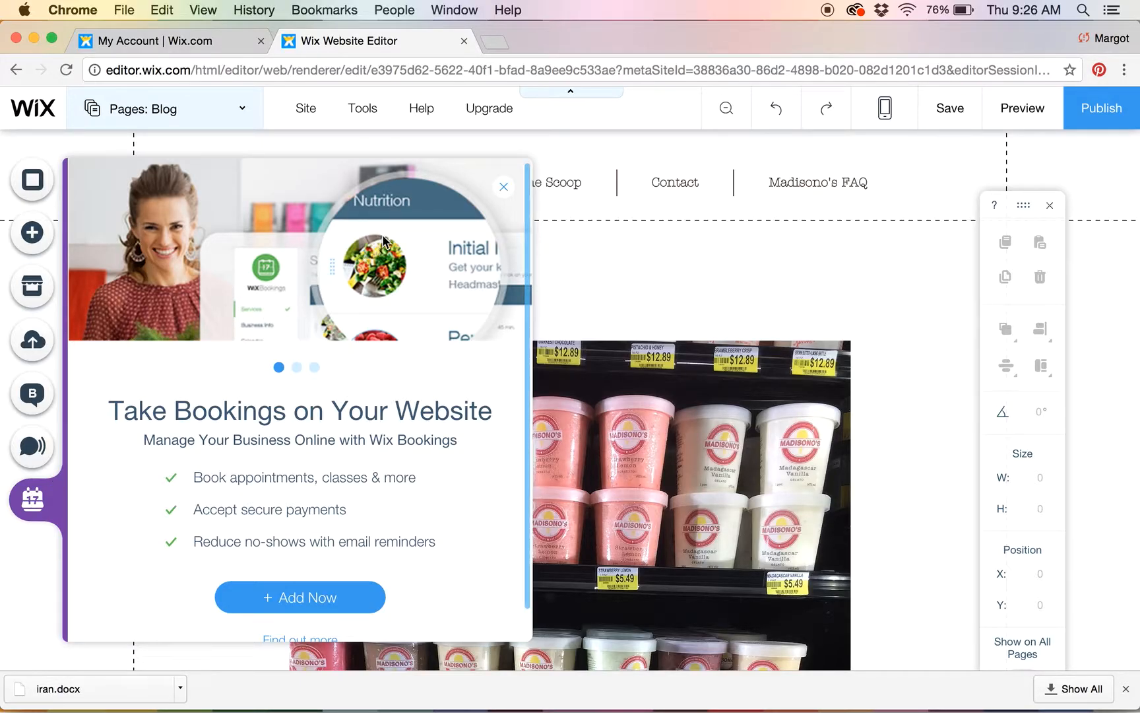
left_click(503, 186)
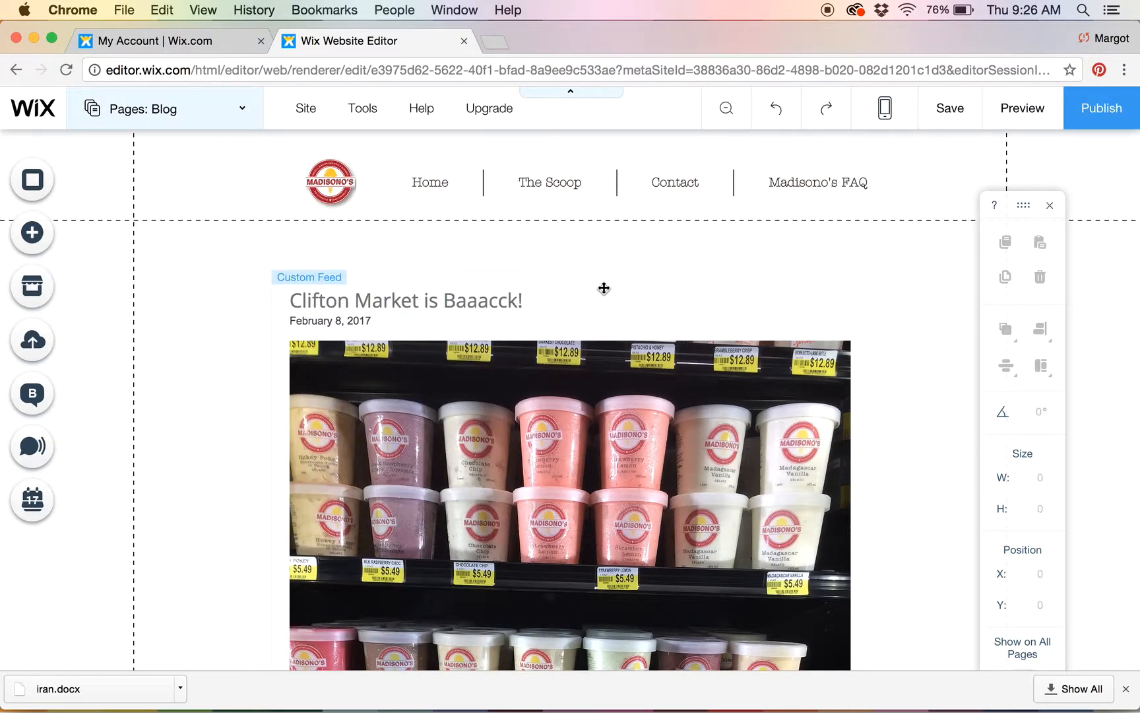
Switch to the Home page and move the "BE CURIOUS. EAT FREELY." heading down to about Y 570
left_click(248, 112)
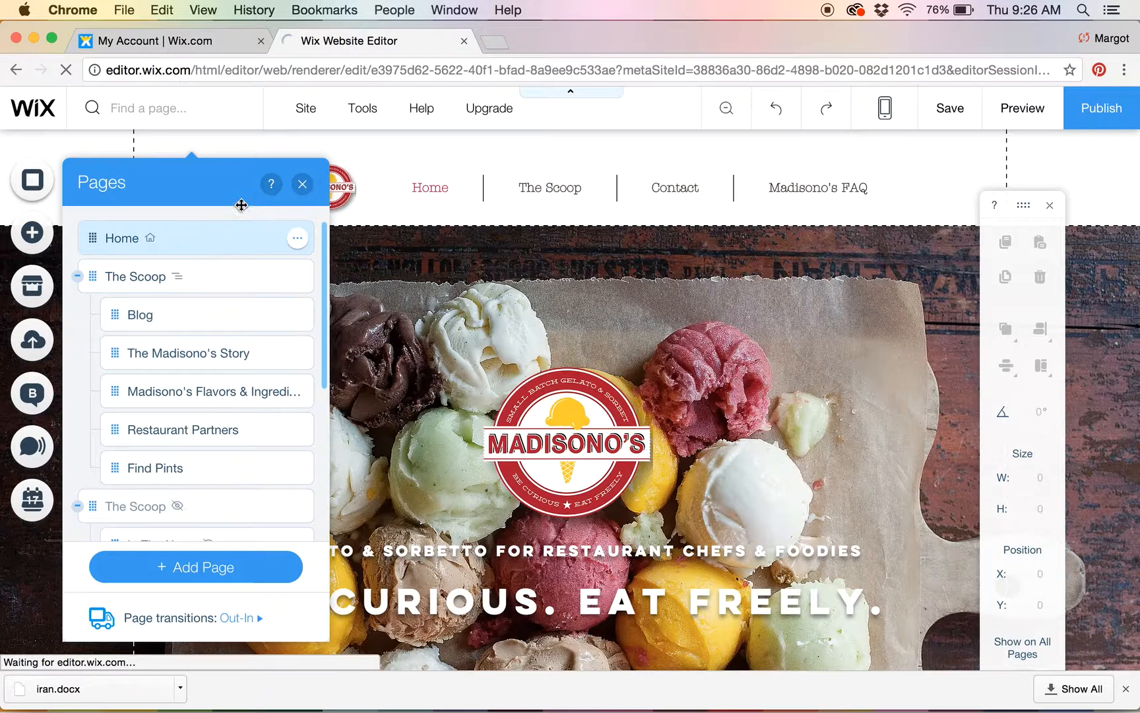
left_click(301, 186)
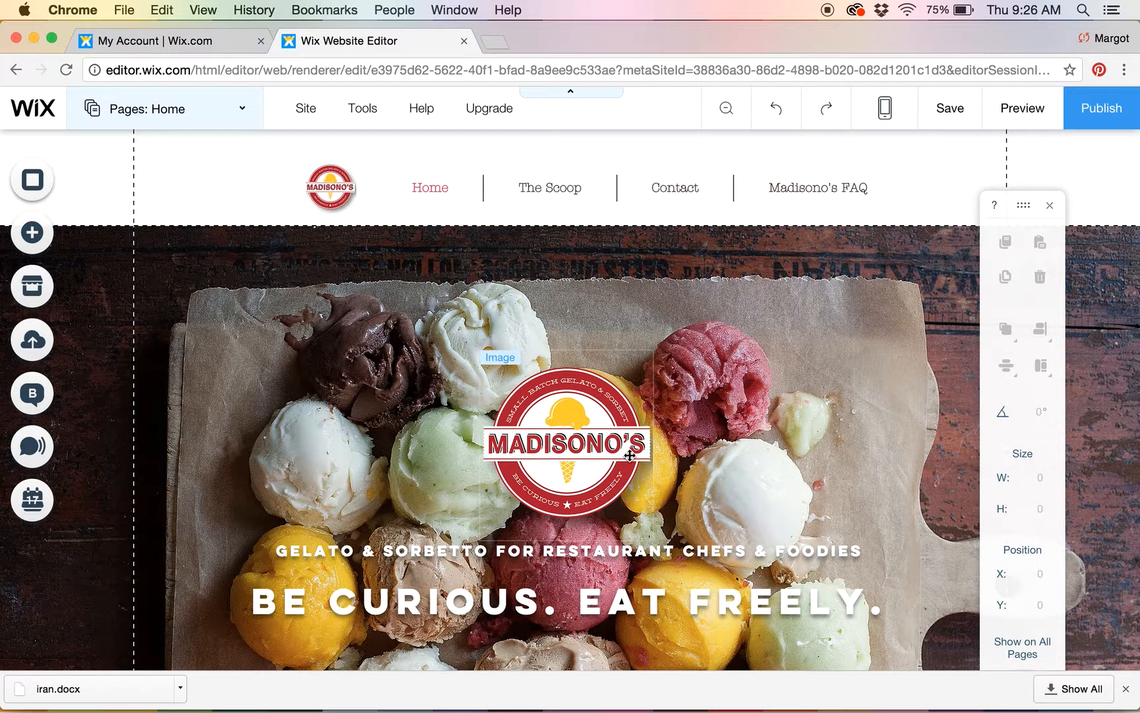
scroll(787, 454, "down", 5)
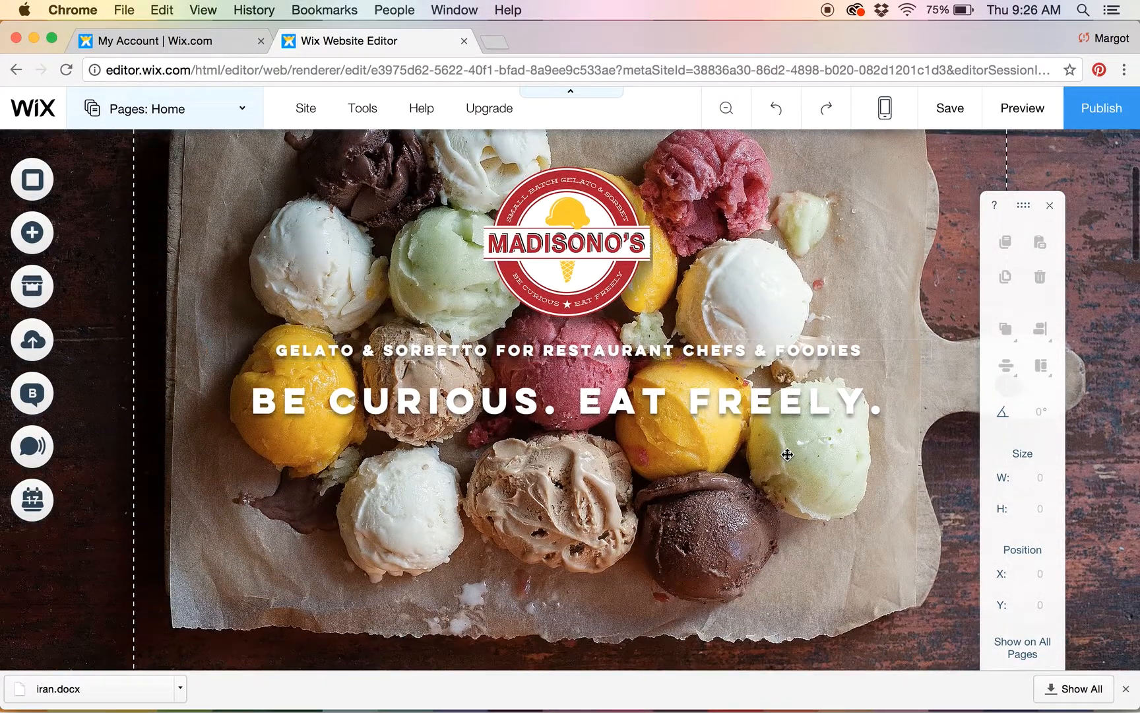
left_click_drag(765, 437, 766, 462)
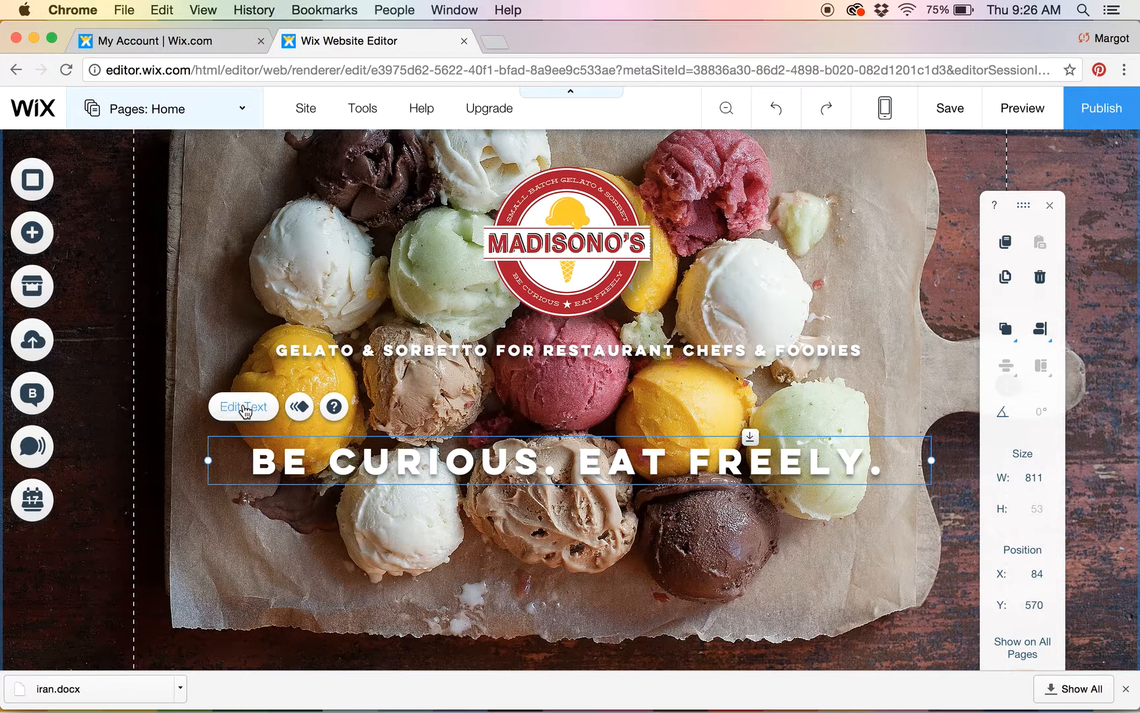
Review the heading's text settings, from the font list with Lulo Clean to size, colour, alignment, effects and spacing, and close them
left_click(244, 407)
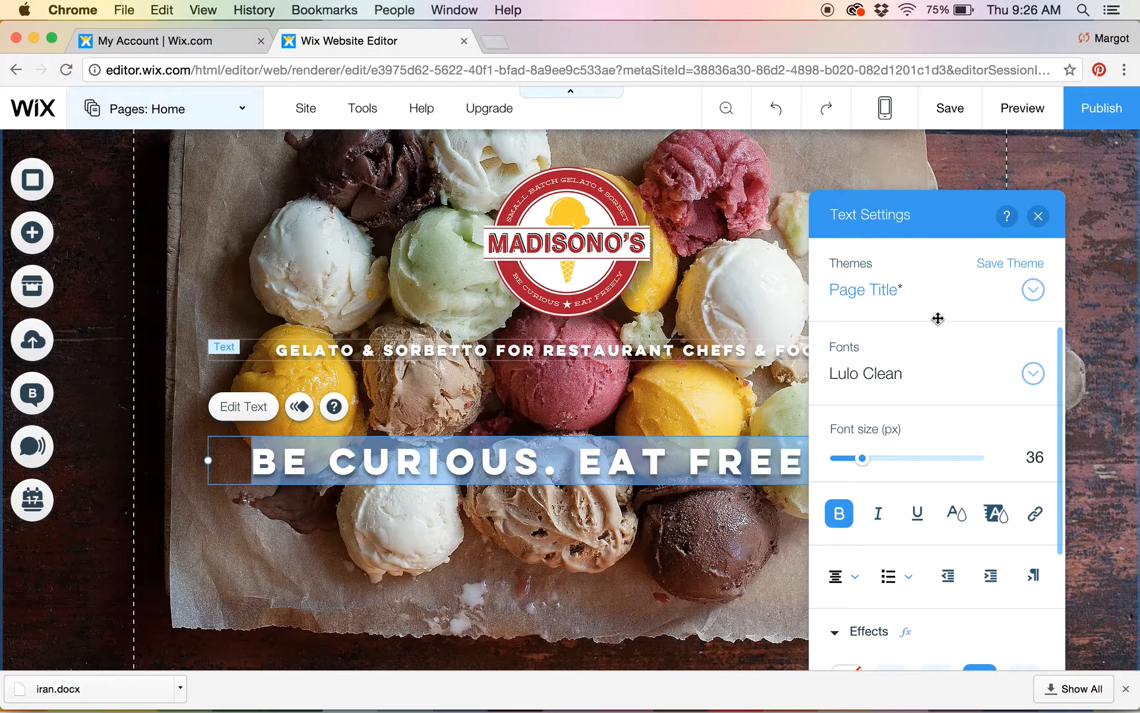
left_click(1029, 375)
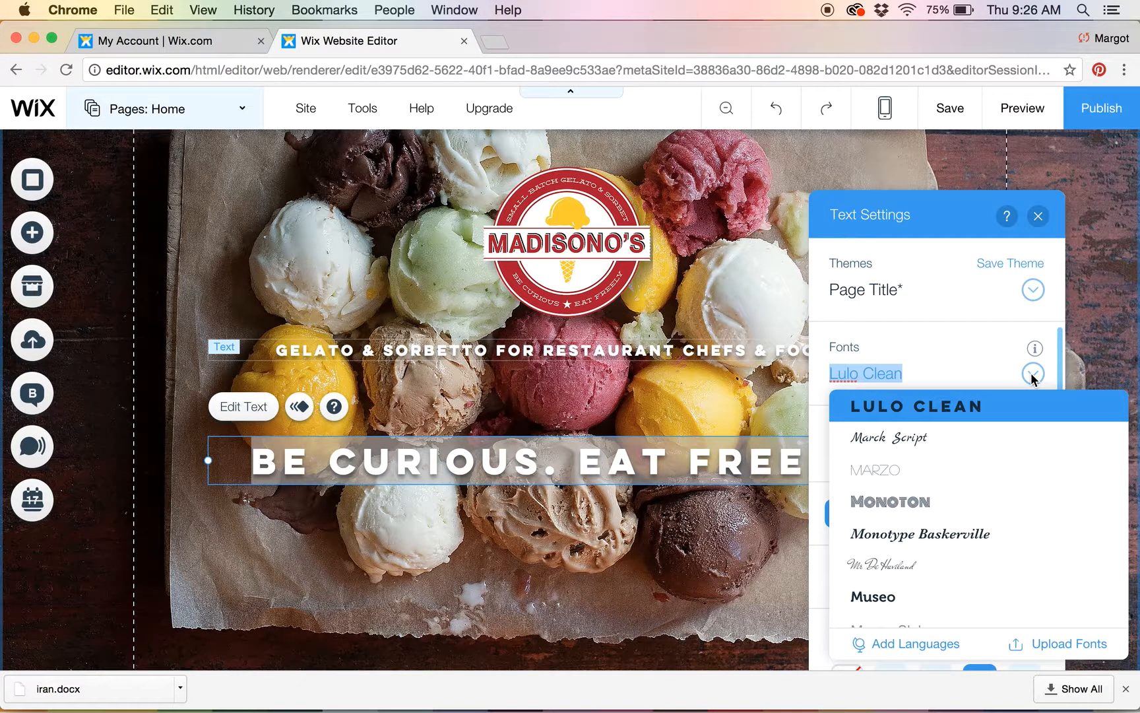
left_click(959, 411)
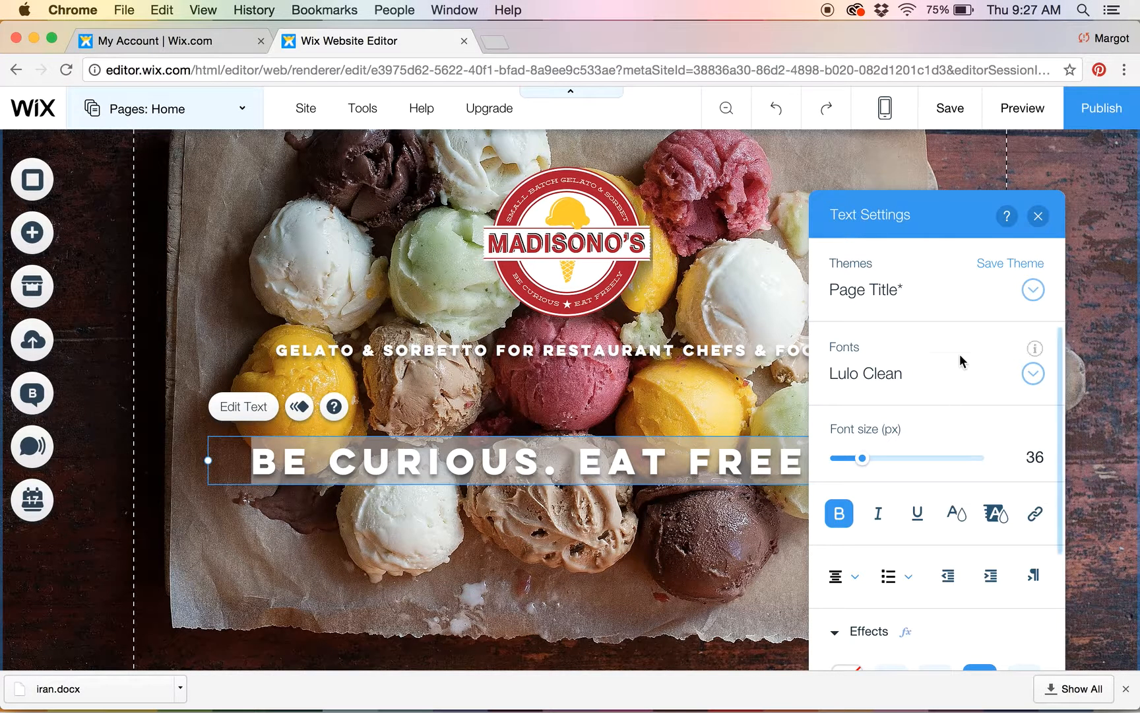
scroll(960, 351, "down", 3)
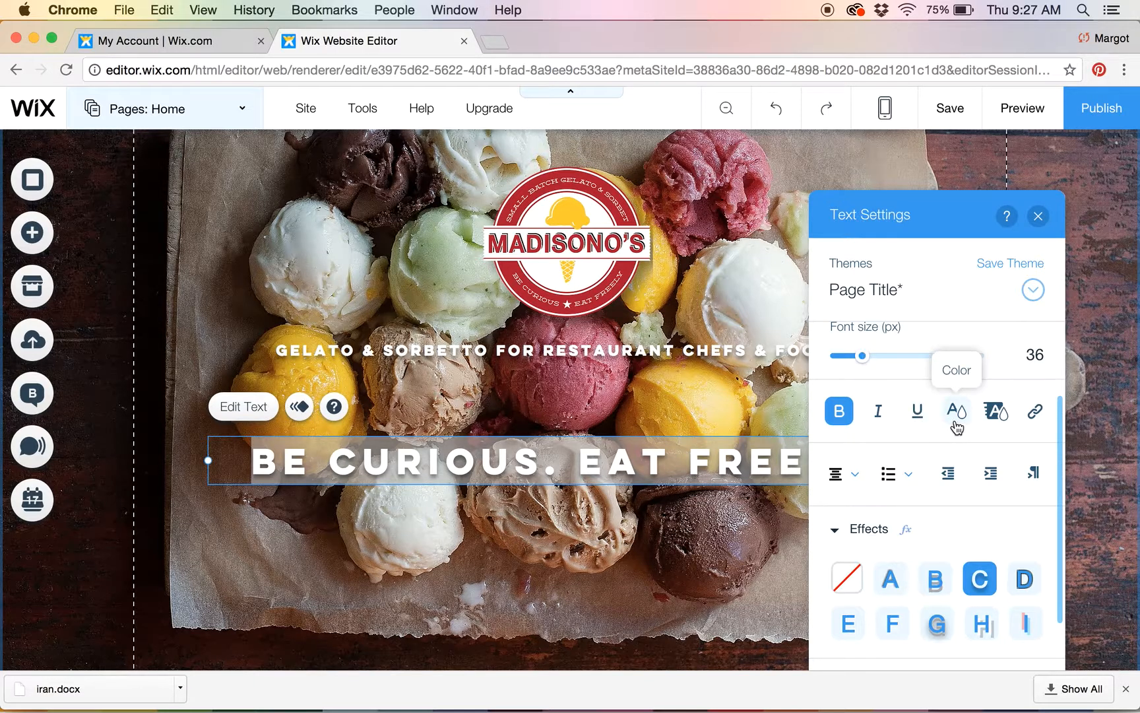
scroll(955, 422, "down", 3)
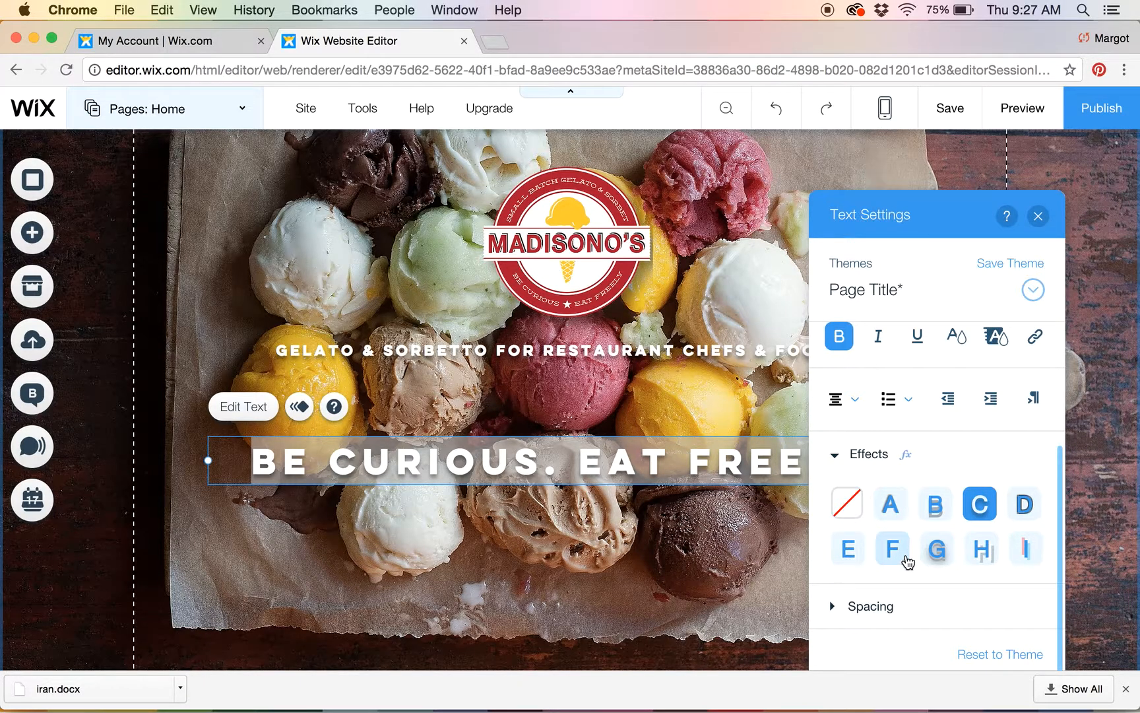
left_click(1038, 217)
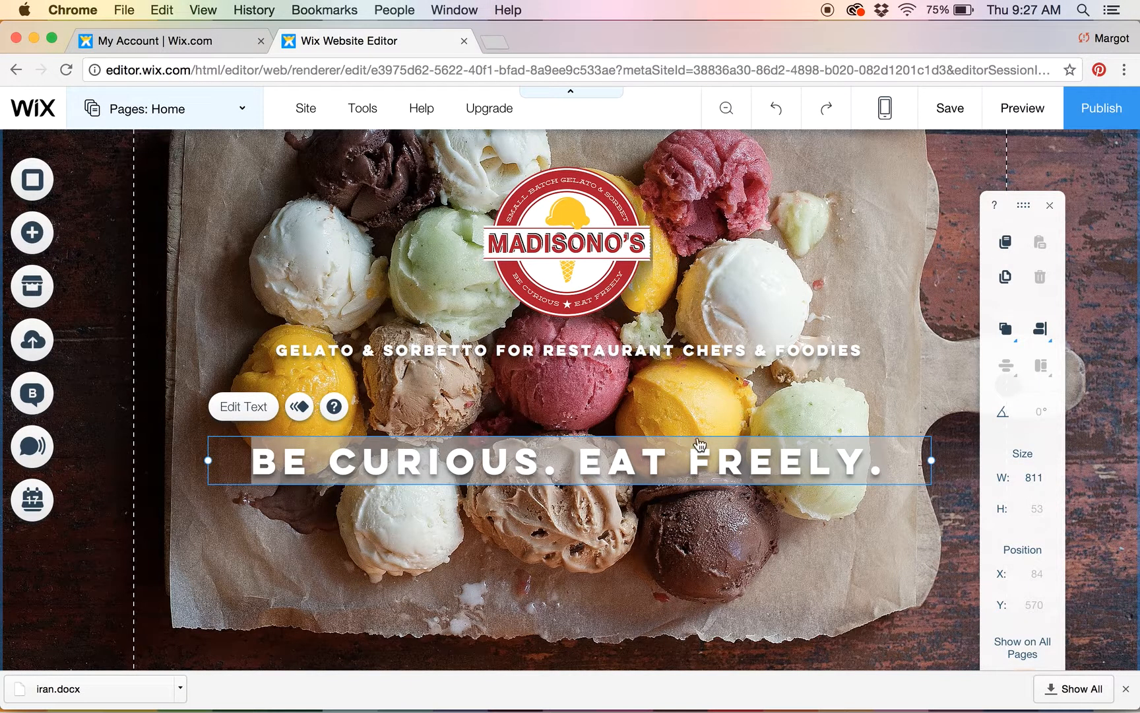
Move the "BE CURIOUS. EAT FREELY." heading up to about Y 509, below the subtitle, and look over the Home page down to the restaurant chefs strip
left_click_drag(654, 464, 656, 410)
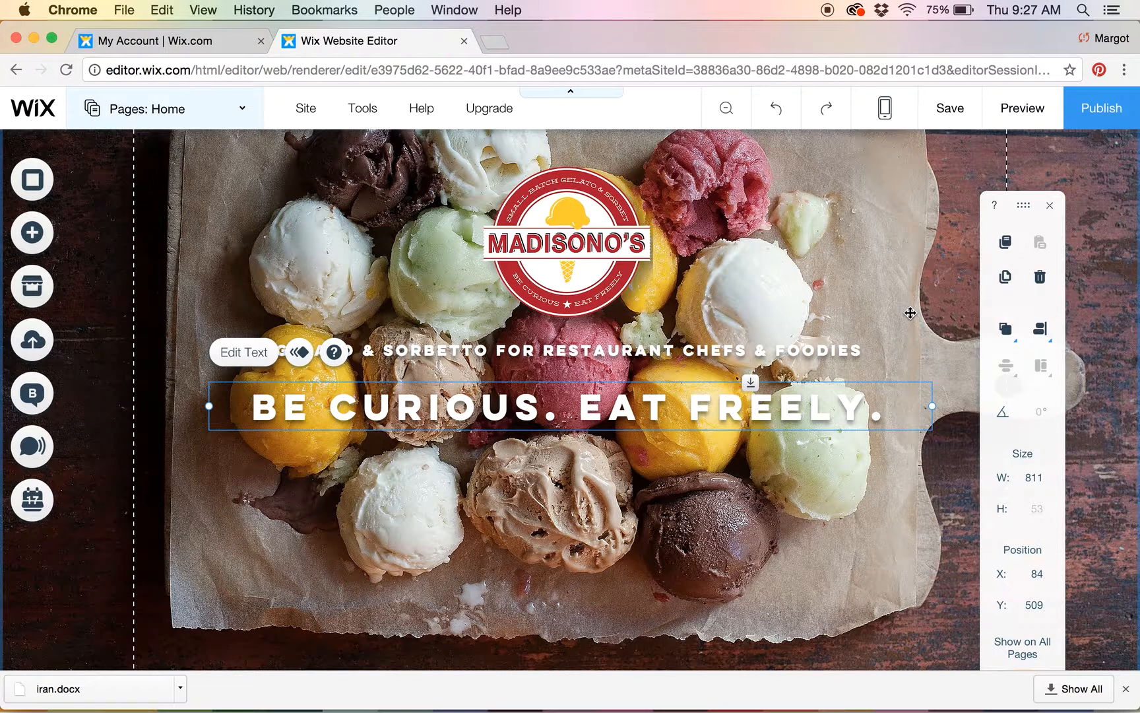
scroll(910, 312, "up", 5)
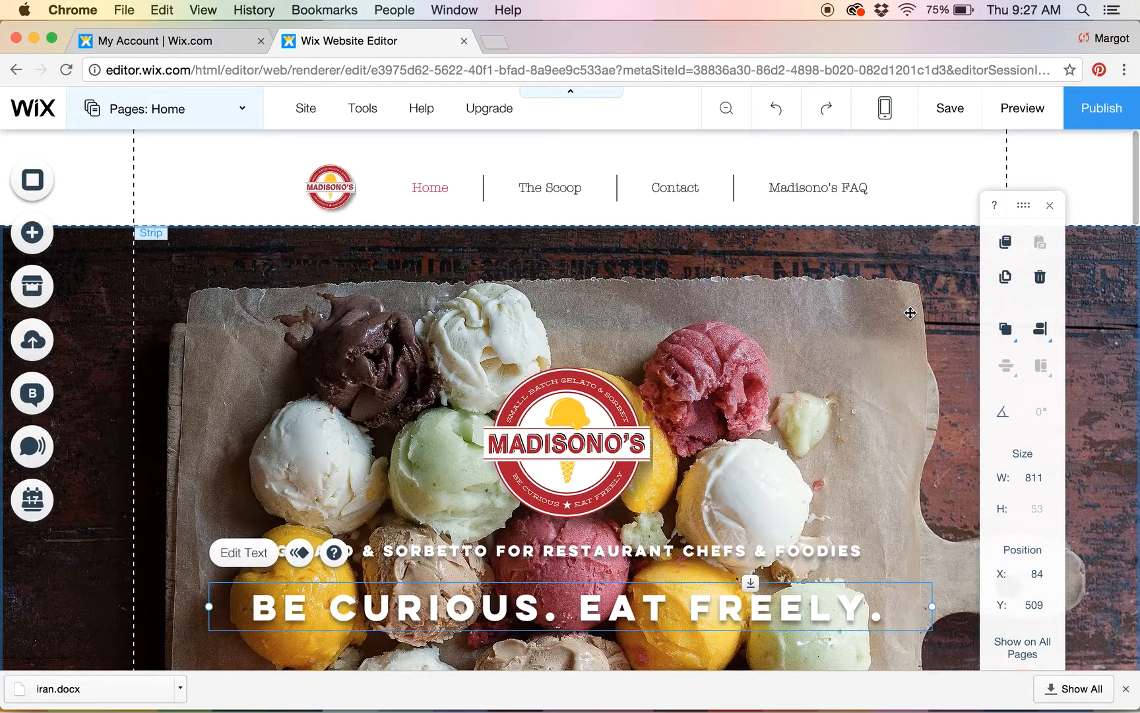
scroll(910, 313, "down", 10)
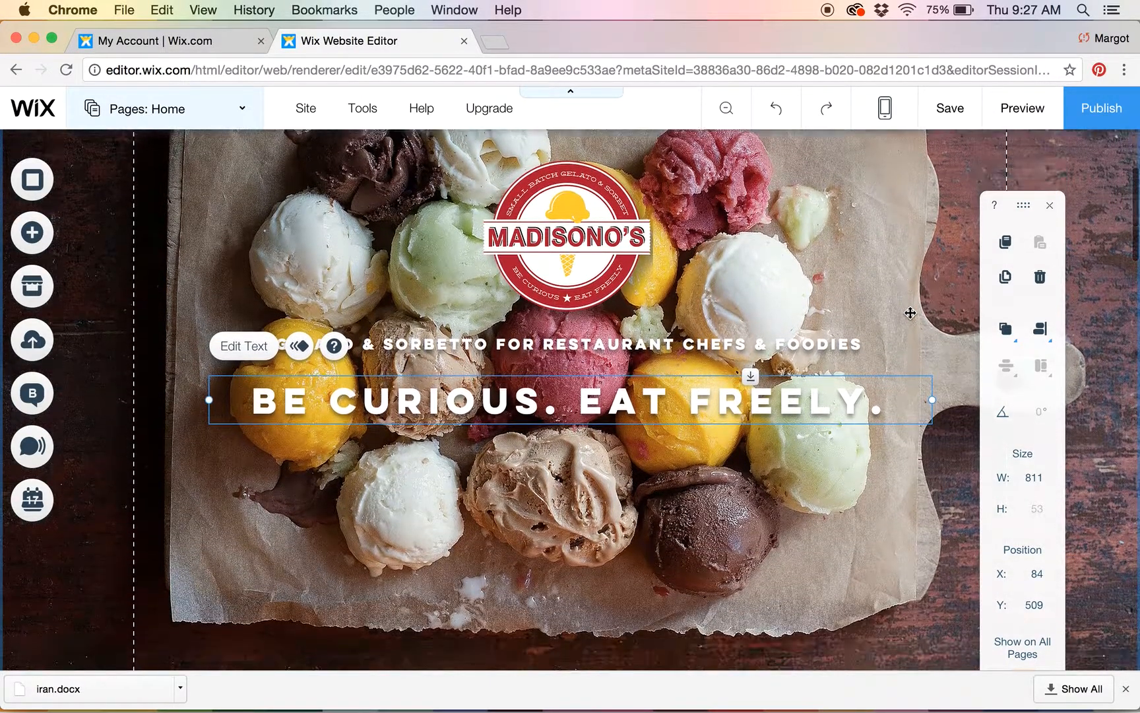
scroll(910, 313, "down", 3)
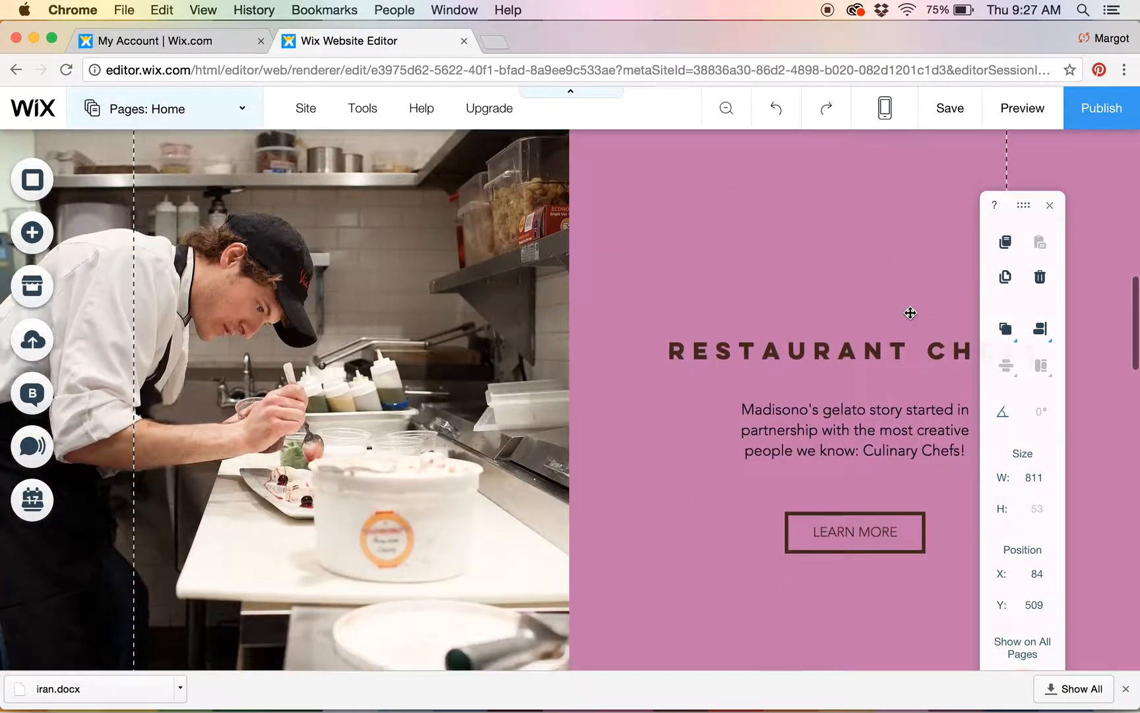
scroll(874, 290, "up", 13)
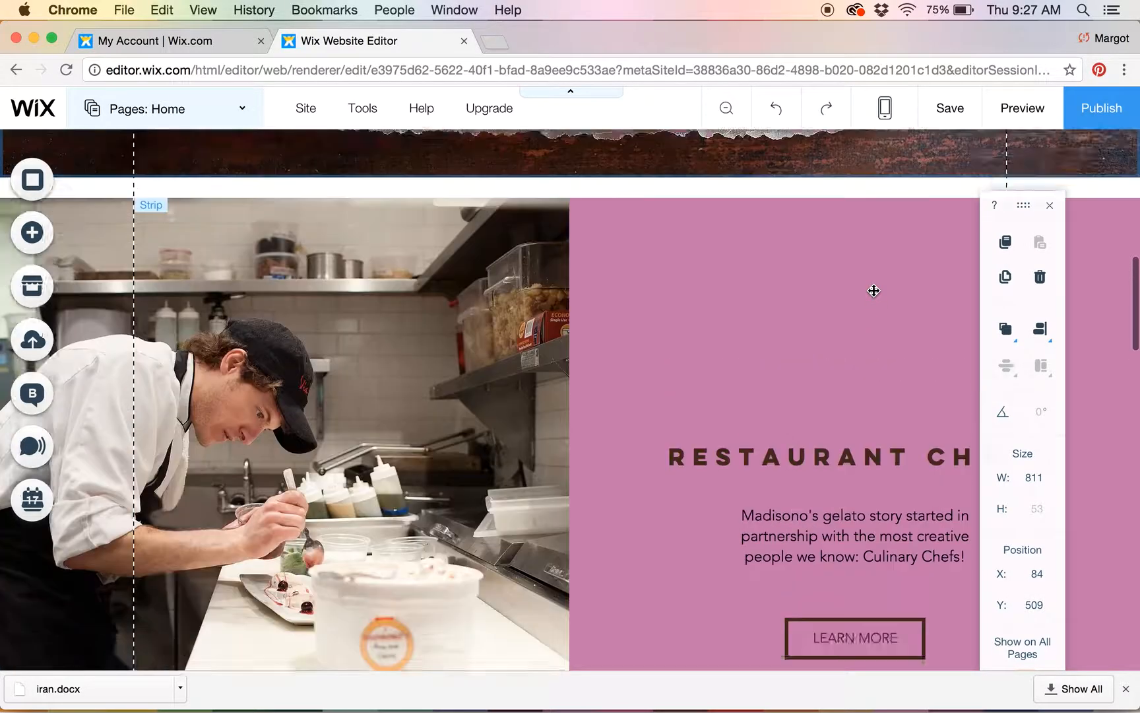